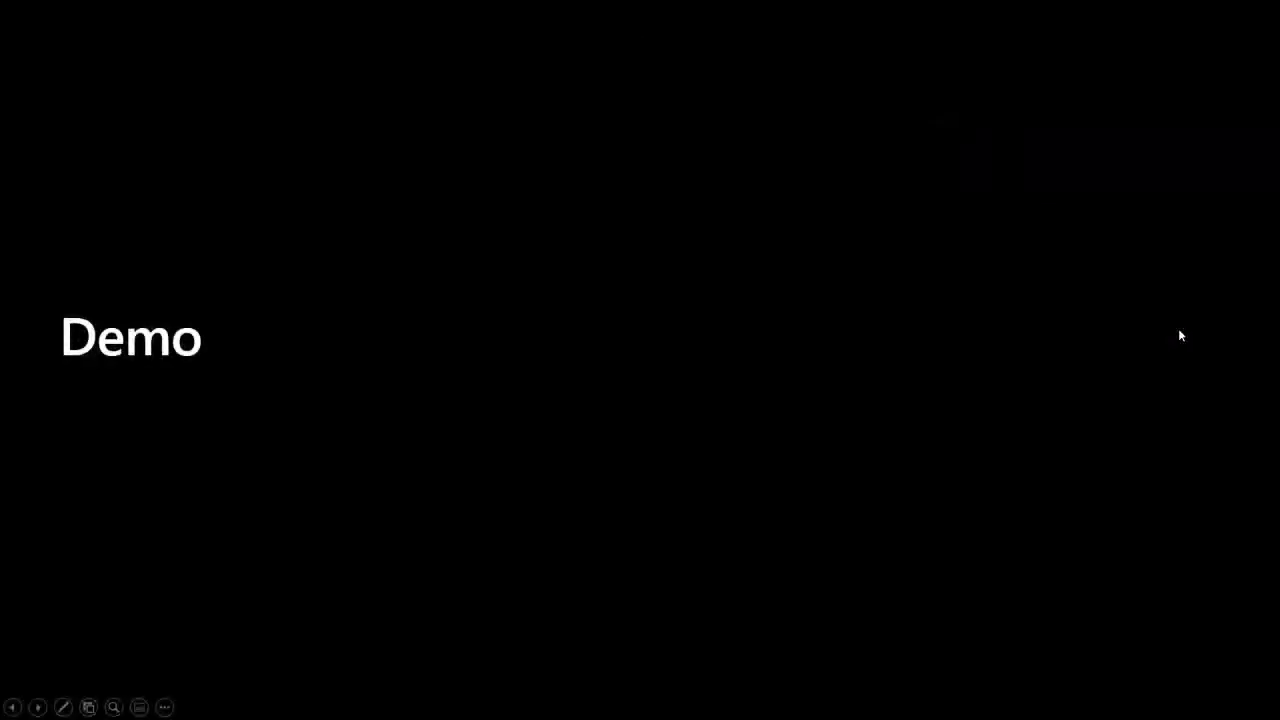
End the slide show and switch to the Game Revenue2 model in Power BI Desktop
key("Escape")
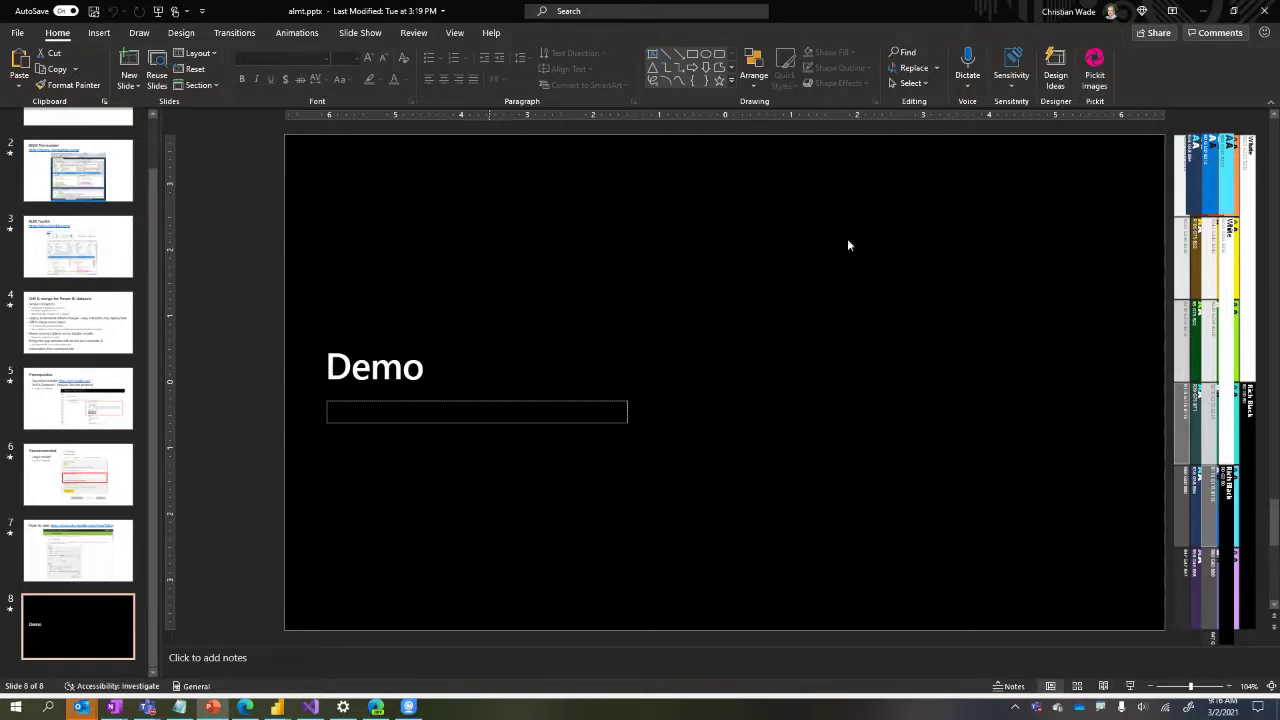
left_click(277, 707)
left_click(277, 710)
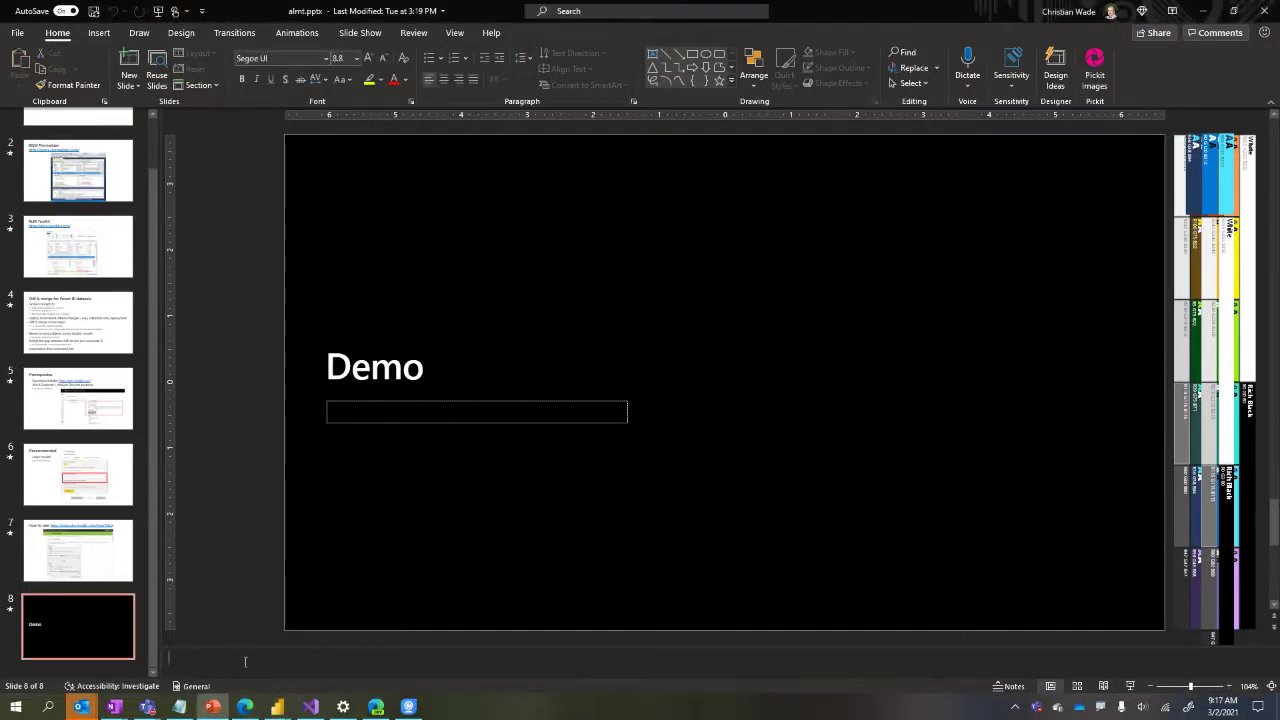
left_click(278, 710)
key("alt+Tab")
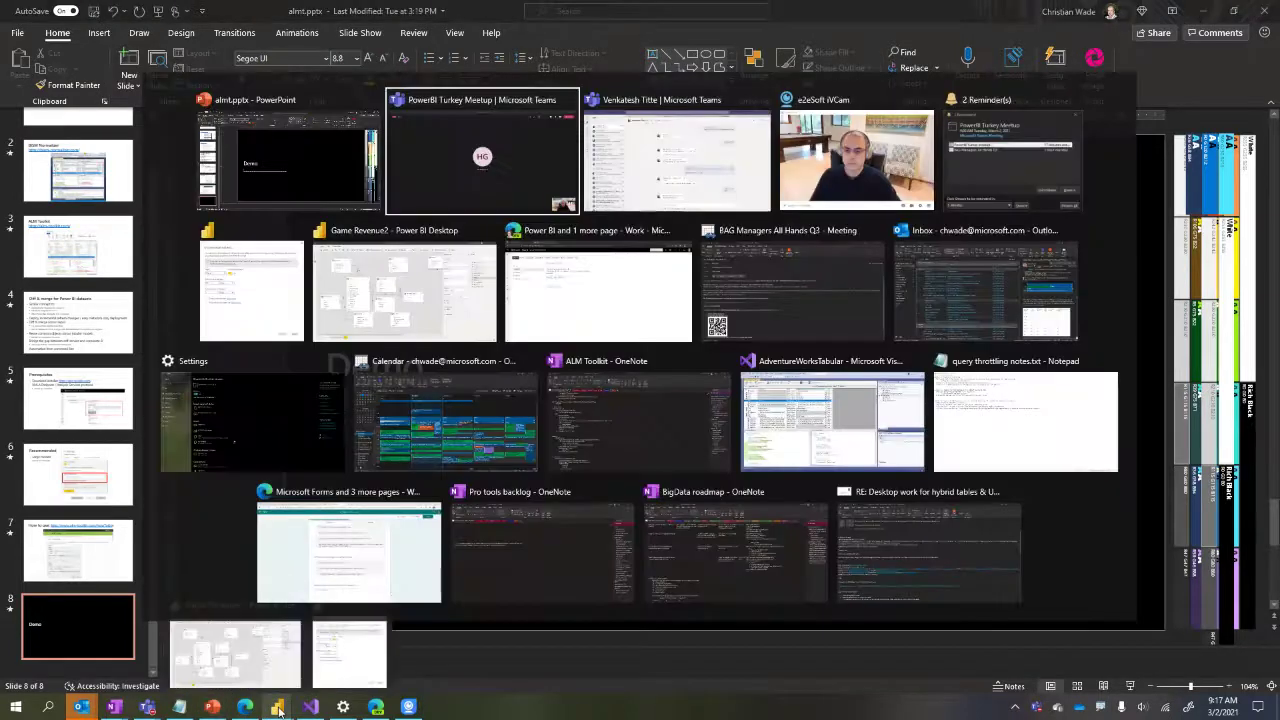
key("alt")
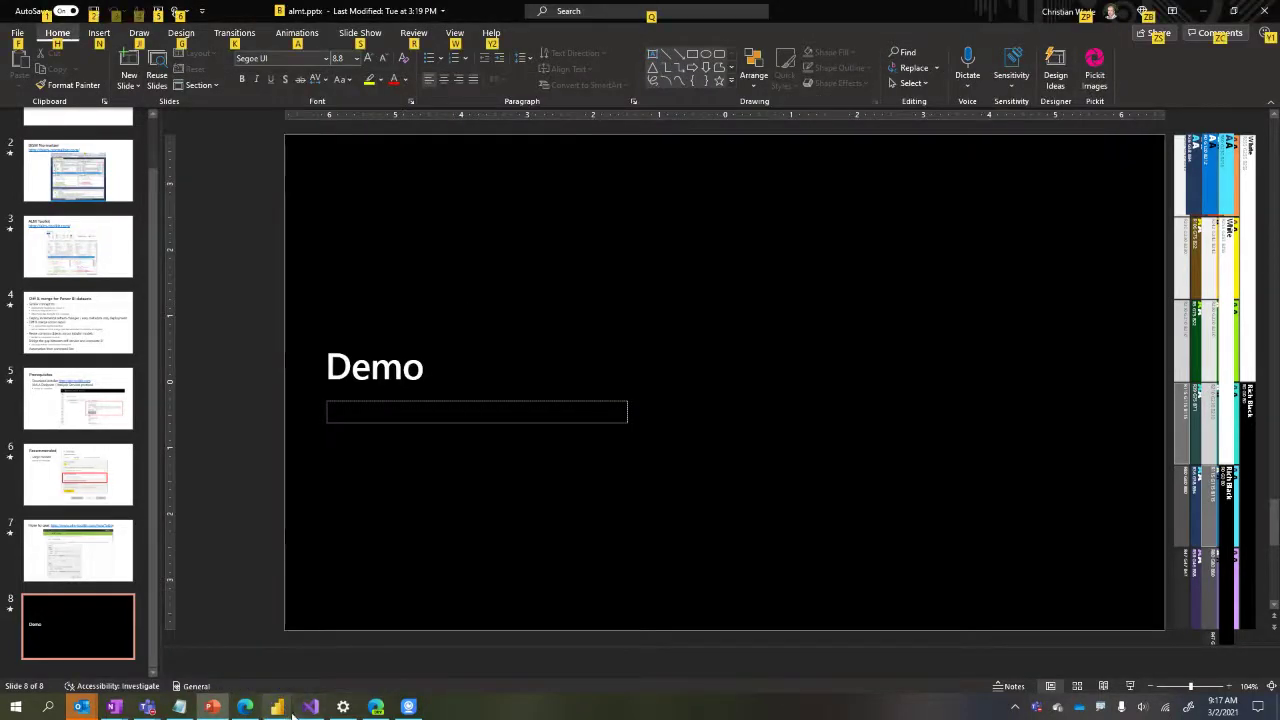
left_click(277, 708)
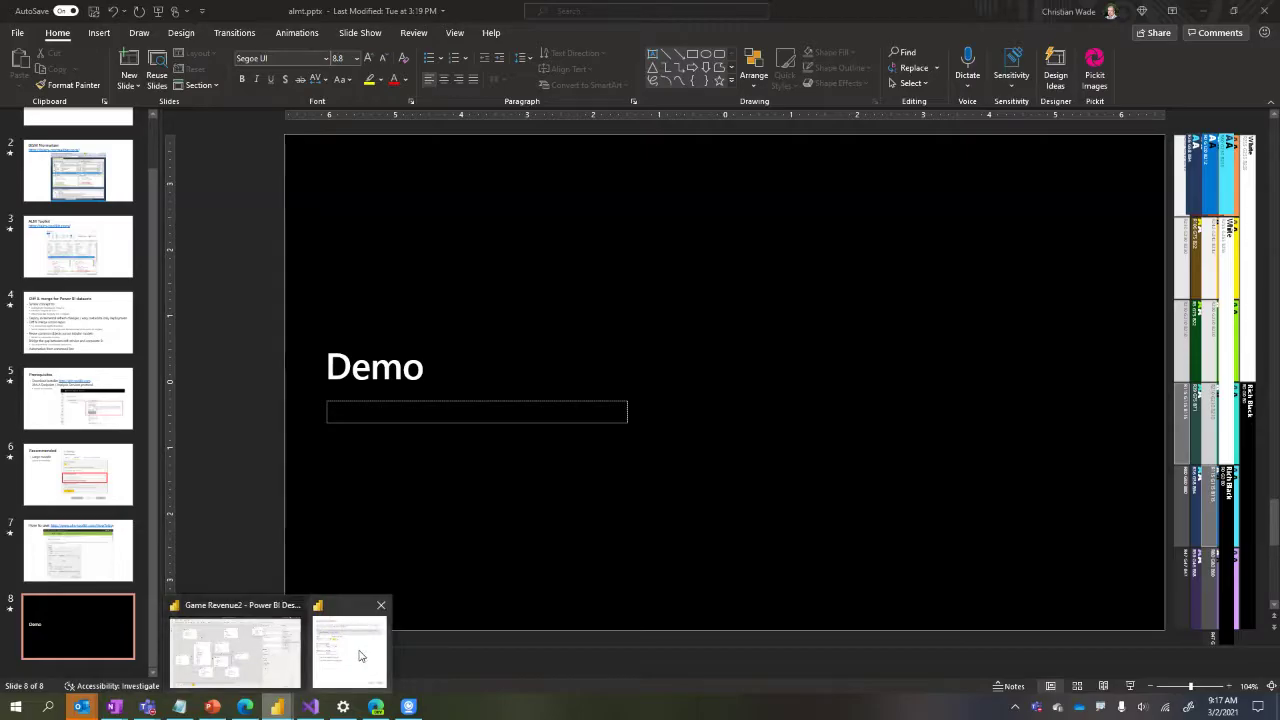
left_click(361, 656)
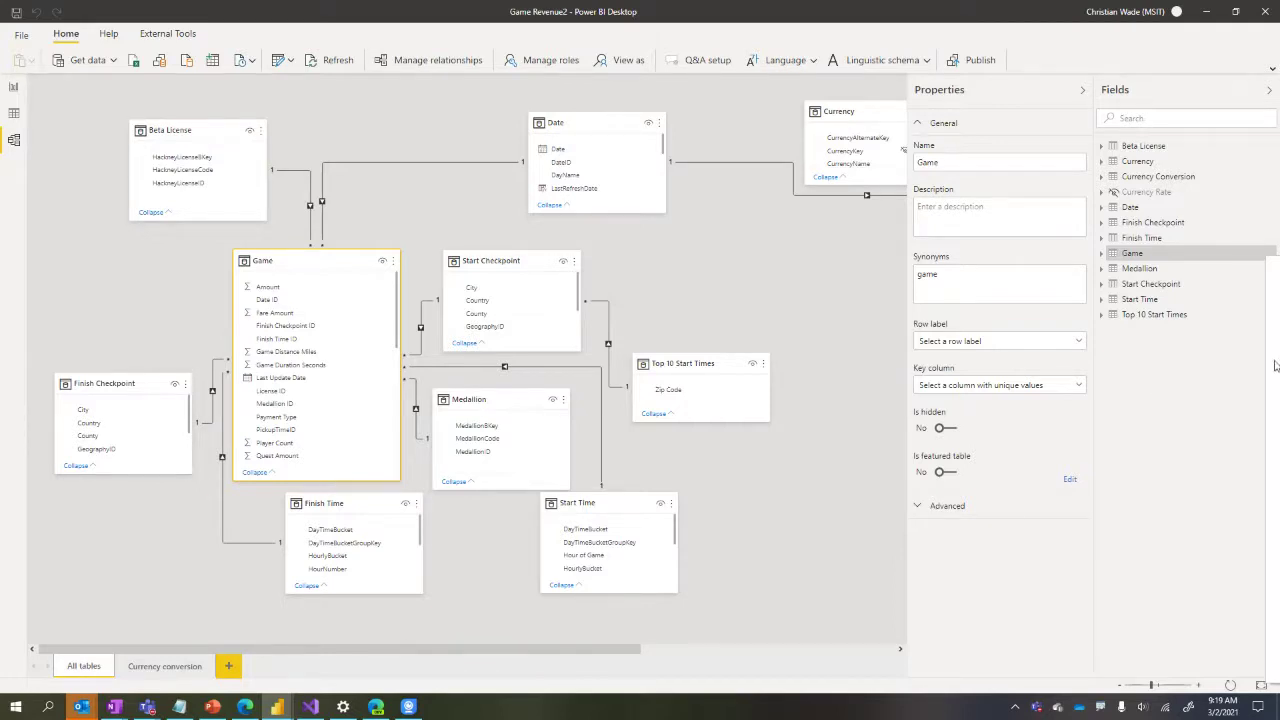
Review the Game table's incremental refresh settings, compare them with the Beta License table, and close the dialog without applying anything
left_click(1276, 268)
left_click(1240, 415)
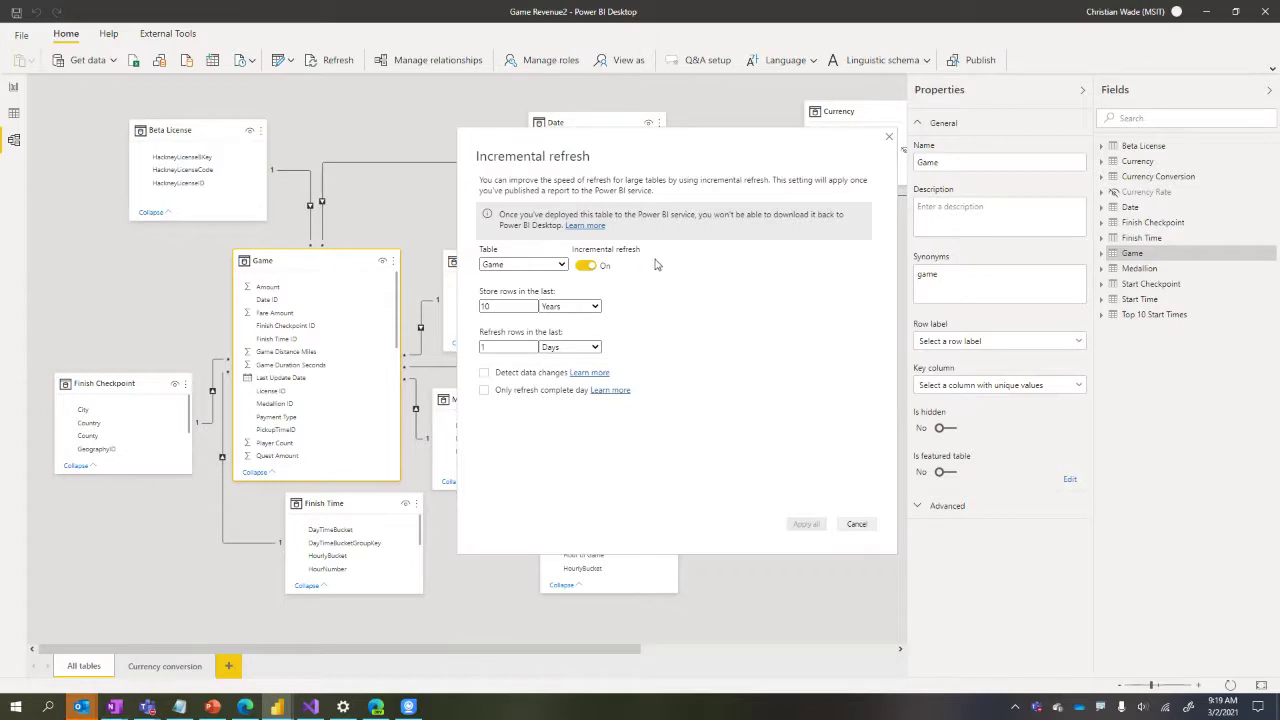
left_click(541, 266)
left_click(537, 285)
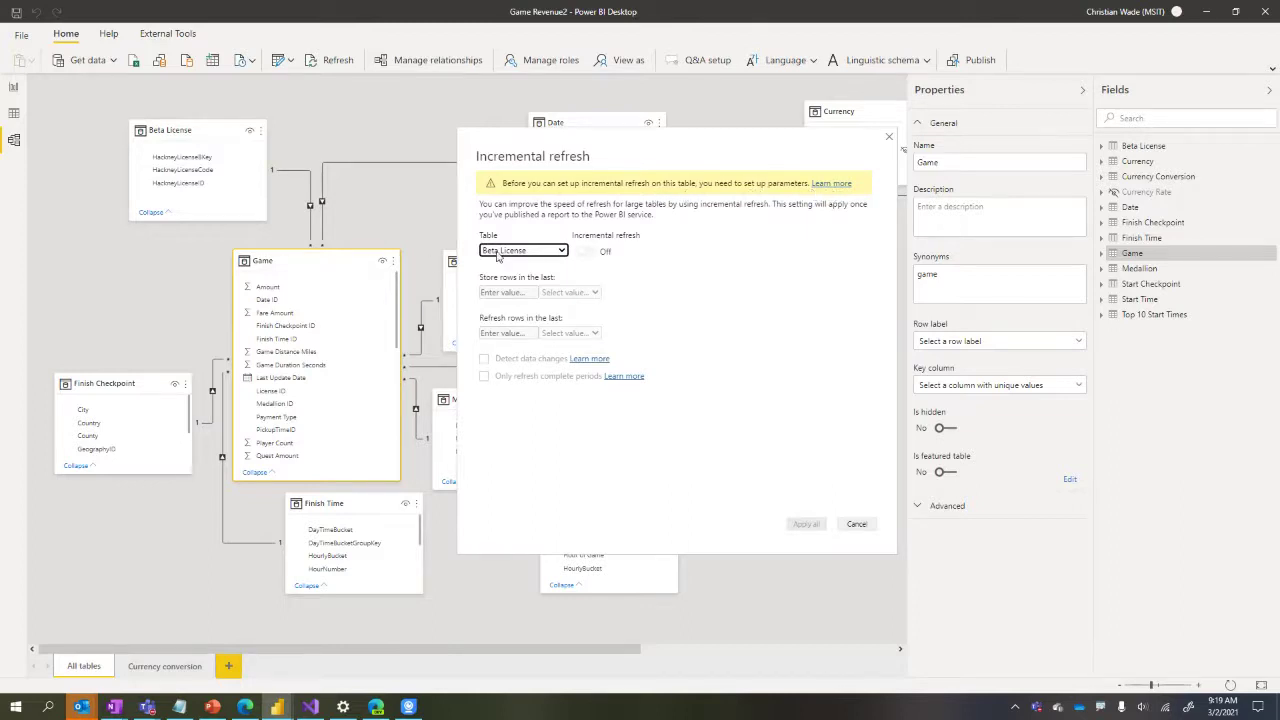
left_click(531, 251)
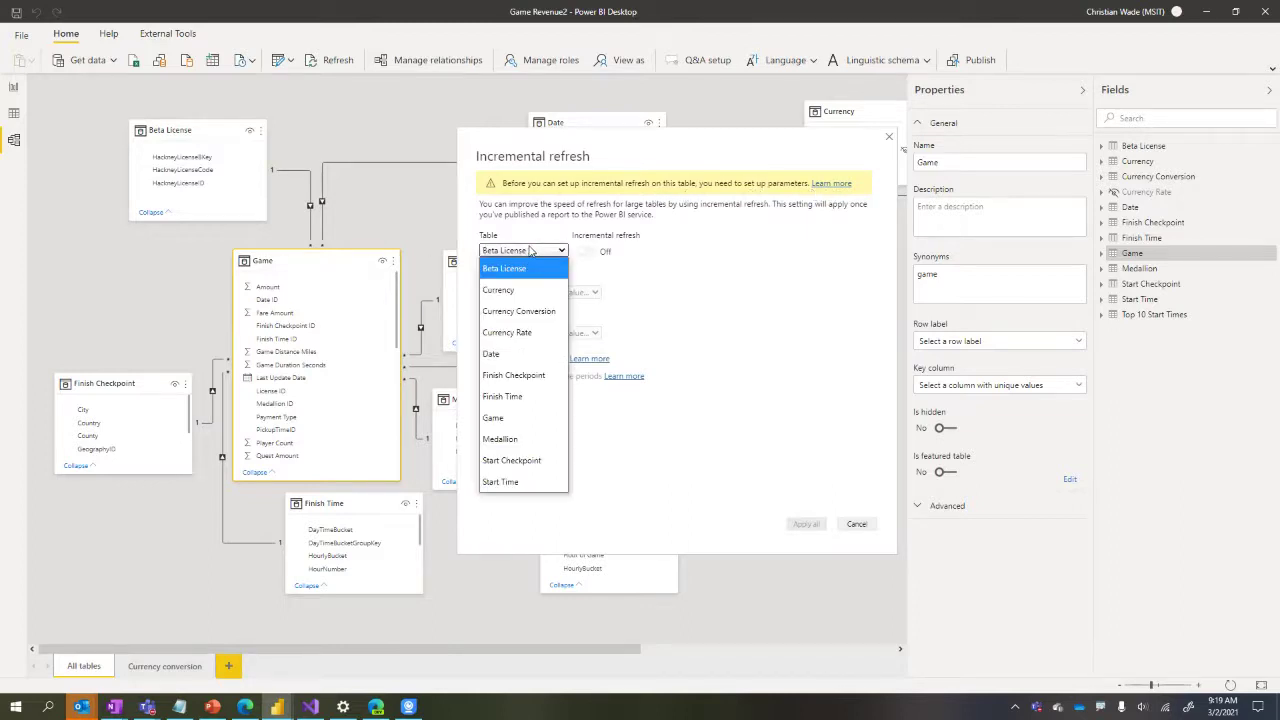
left_click(508, 417)
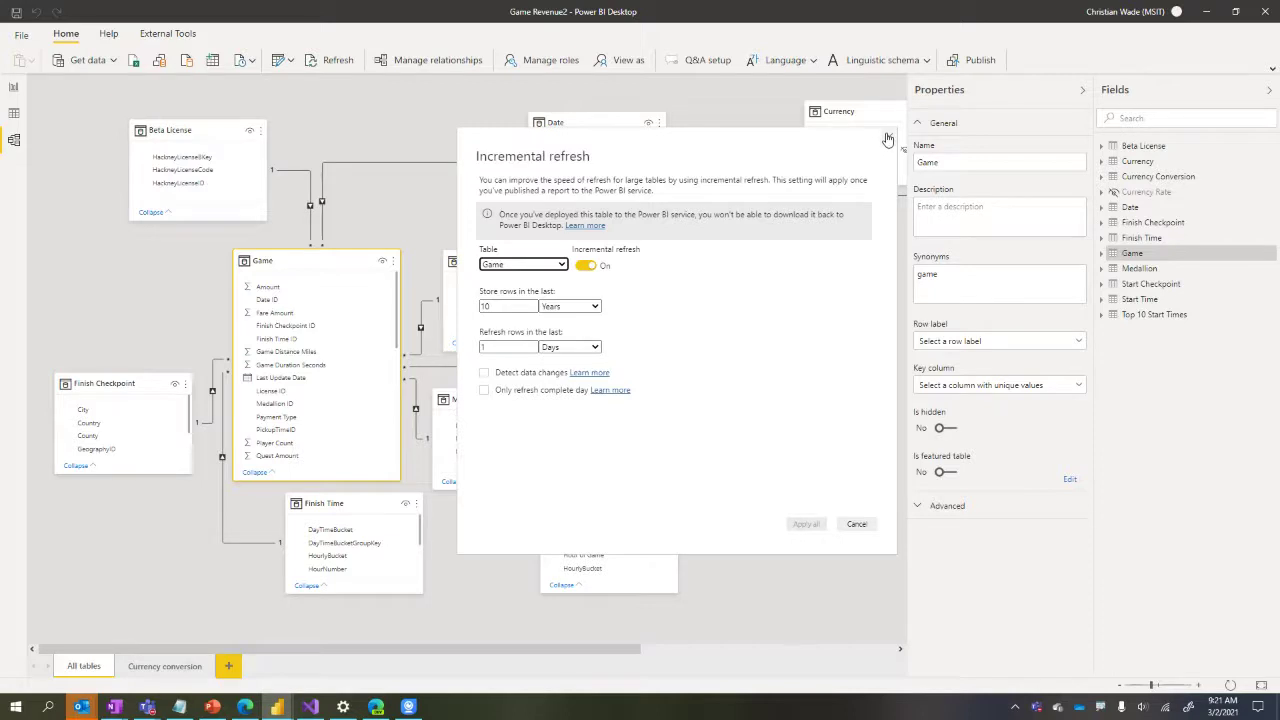
left_click(887, 138)
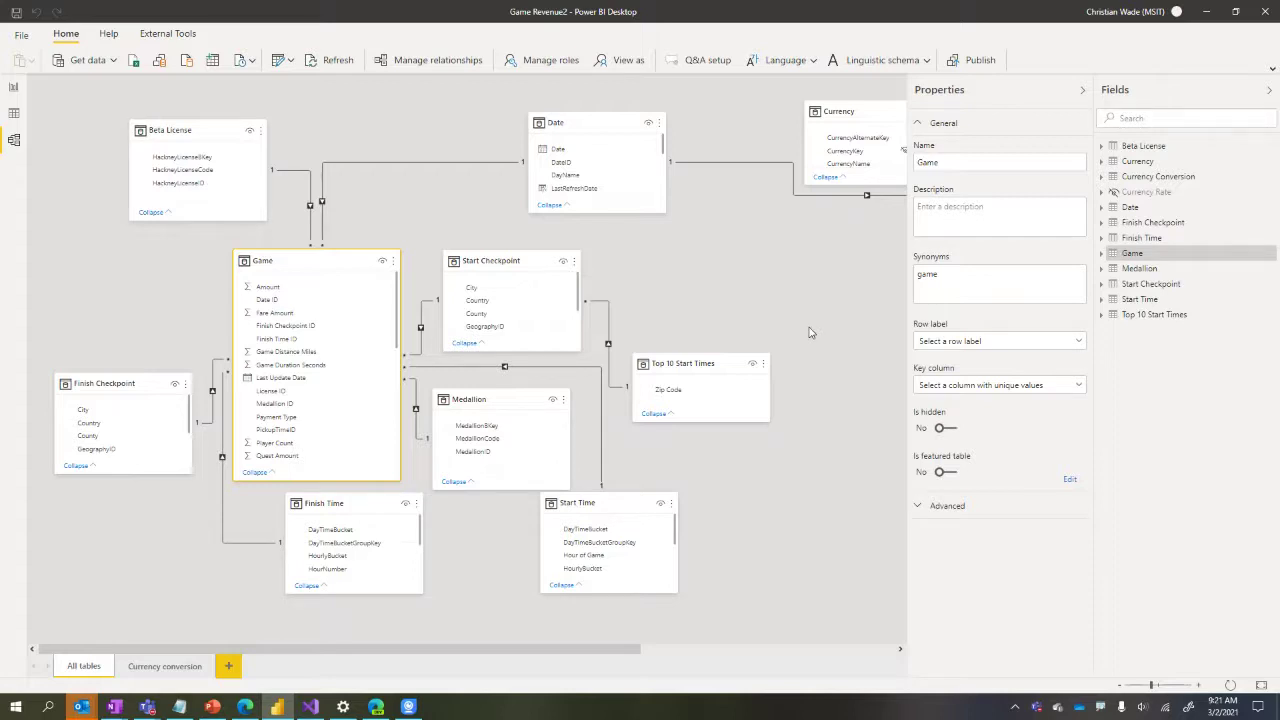
Start publishing the model to the preselected Production workspace and view the impact of replacing the existing Game Revenue2 dataset
left_click(990, 62)
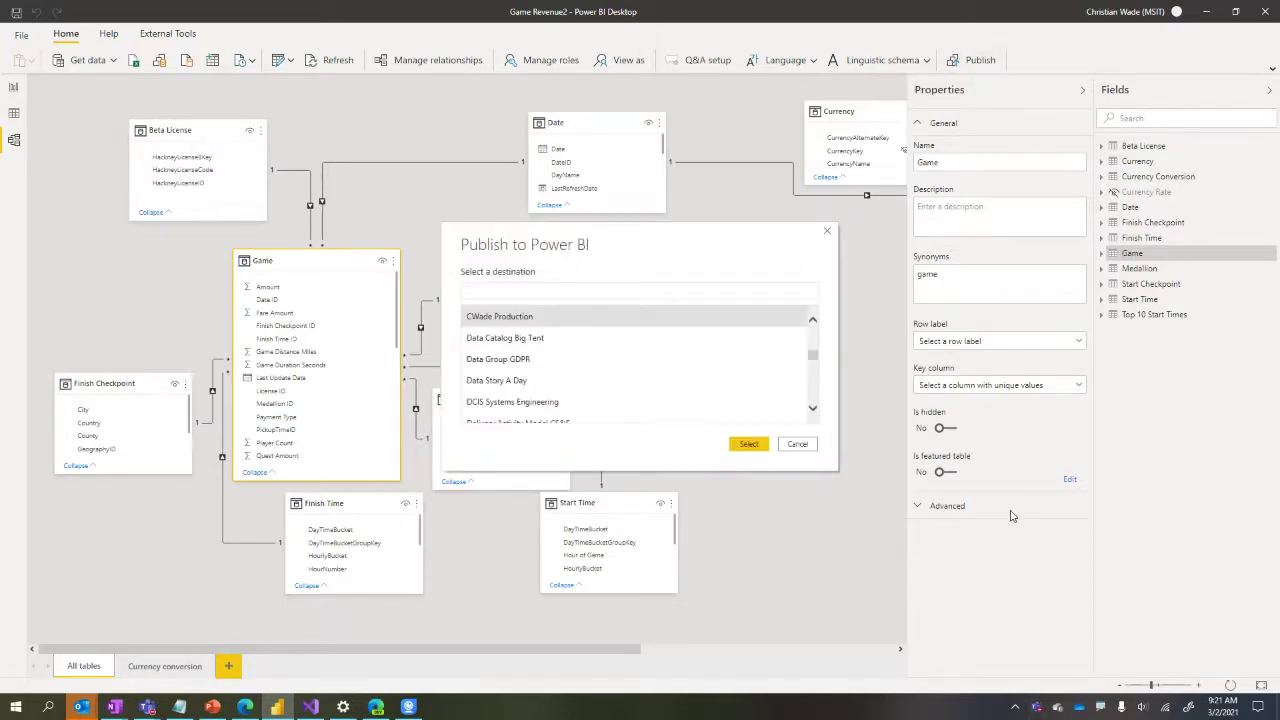
left_click(756, 446)
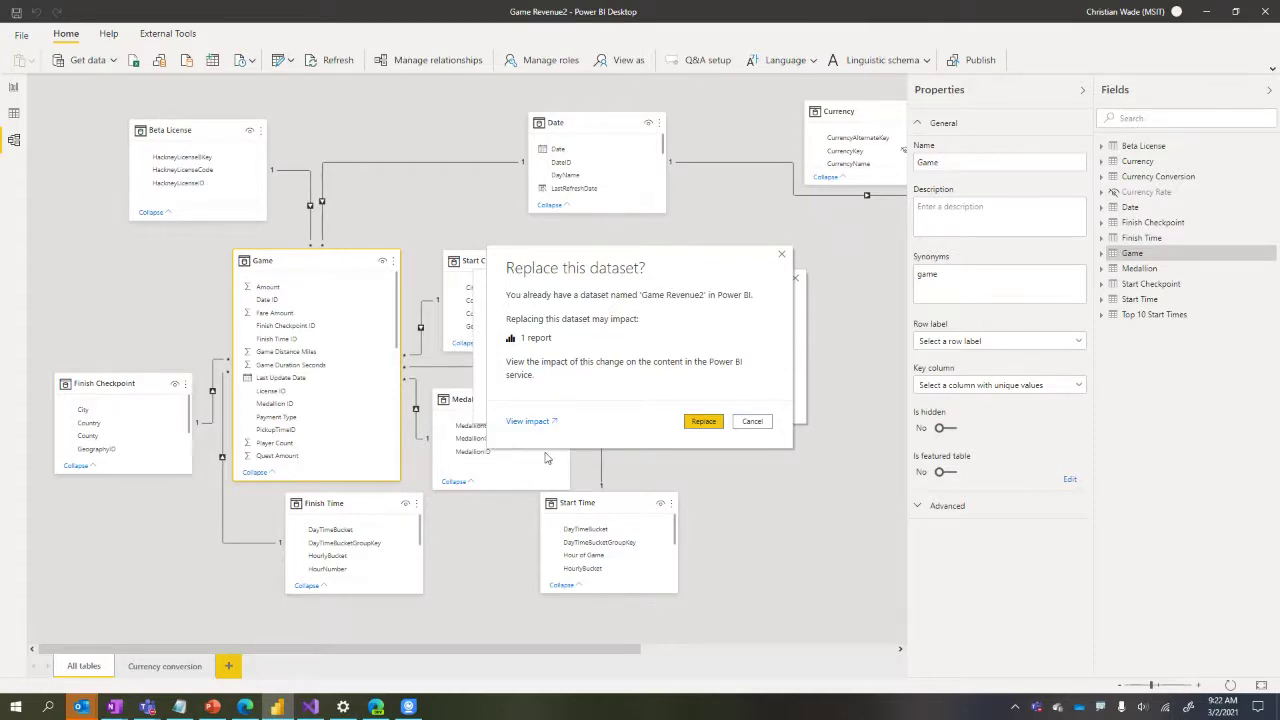
left_click(526, 423)
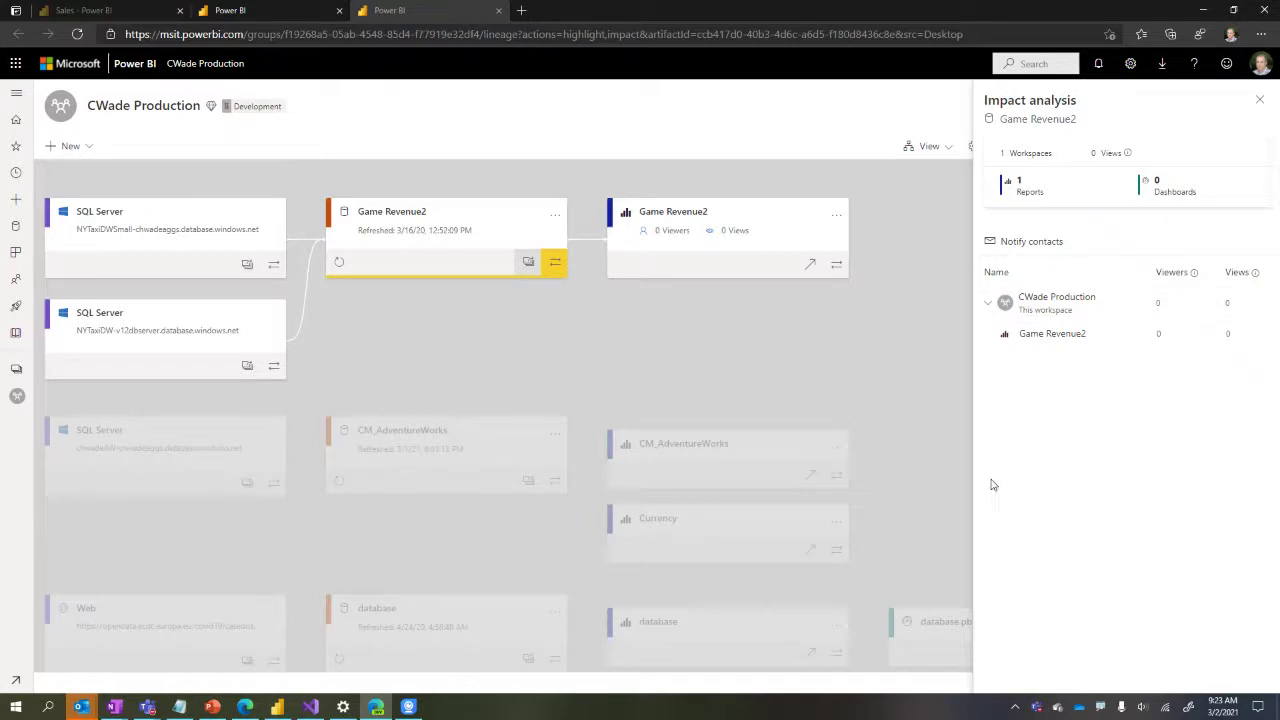
Look at the contact notification draft for the dataset change, then close it unsent along with the impact analysis
left_click(1038, 251)
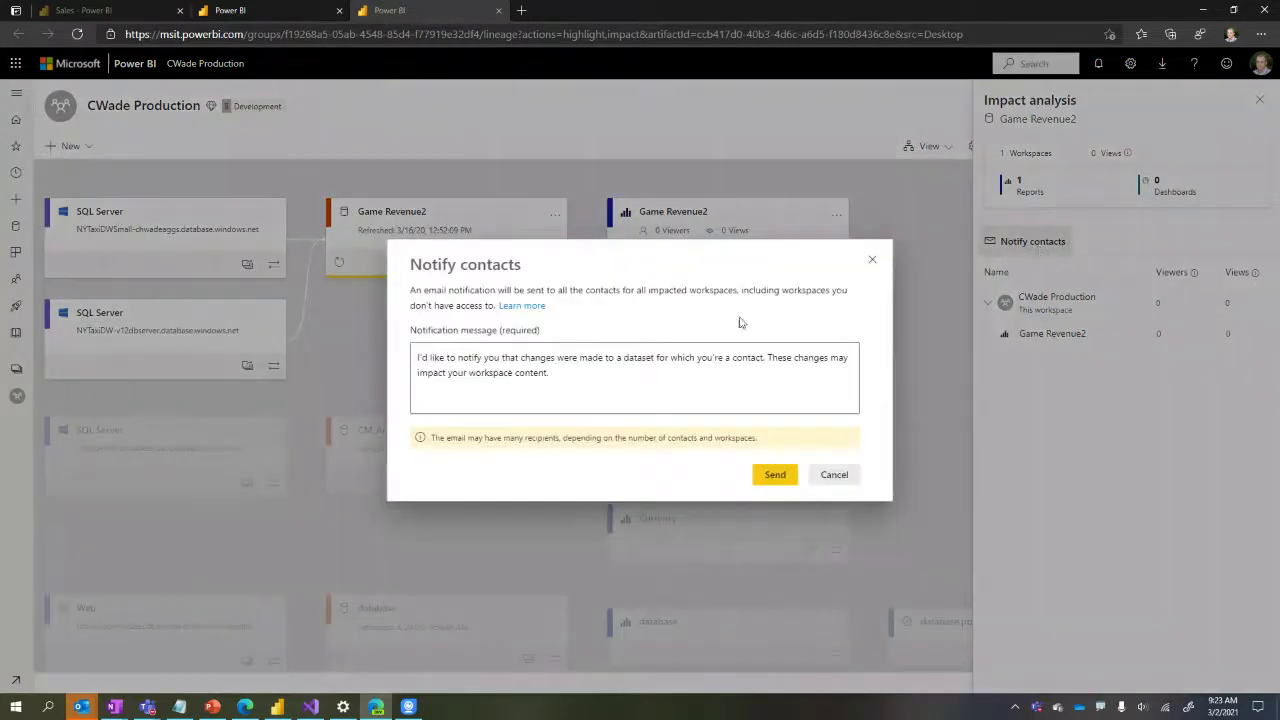
left_click(720, 370)
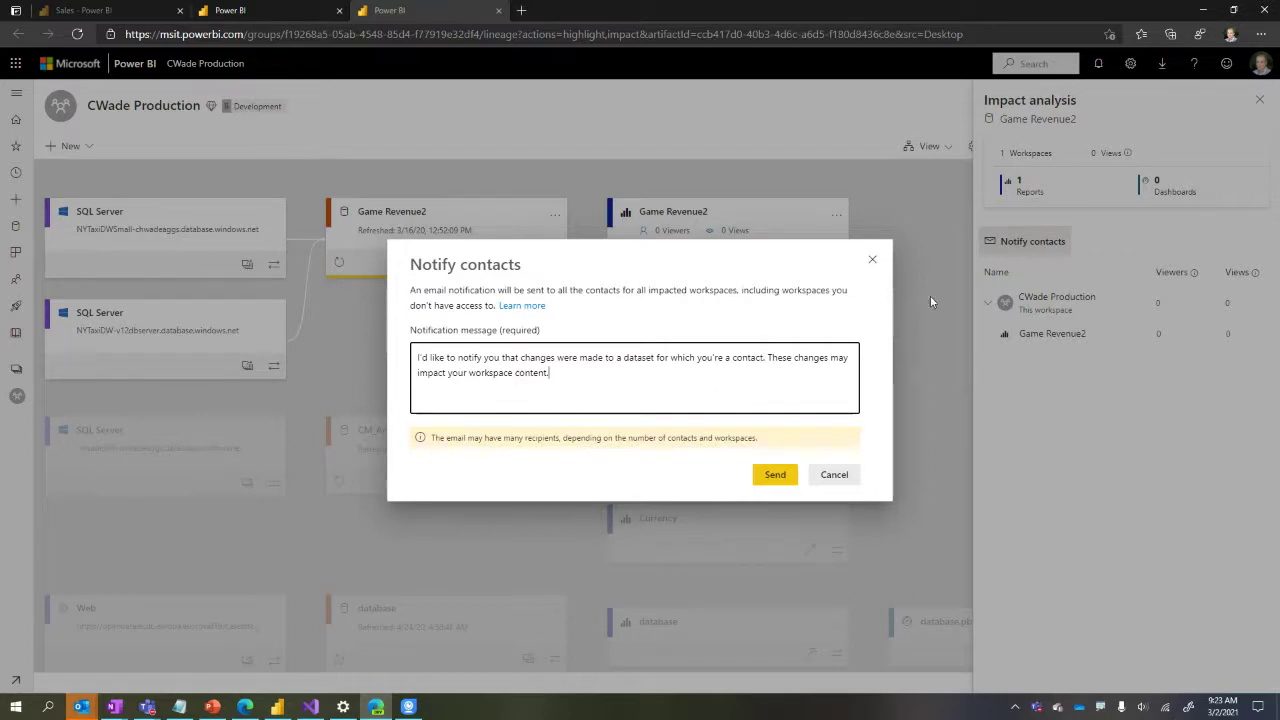
left_click(871, 262)
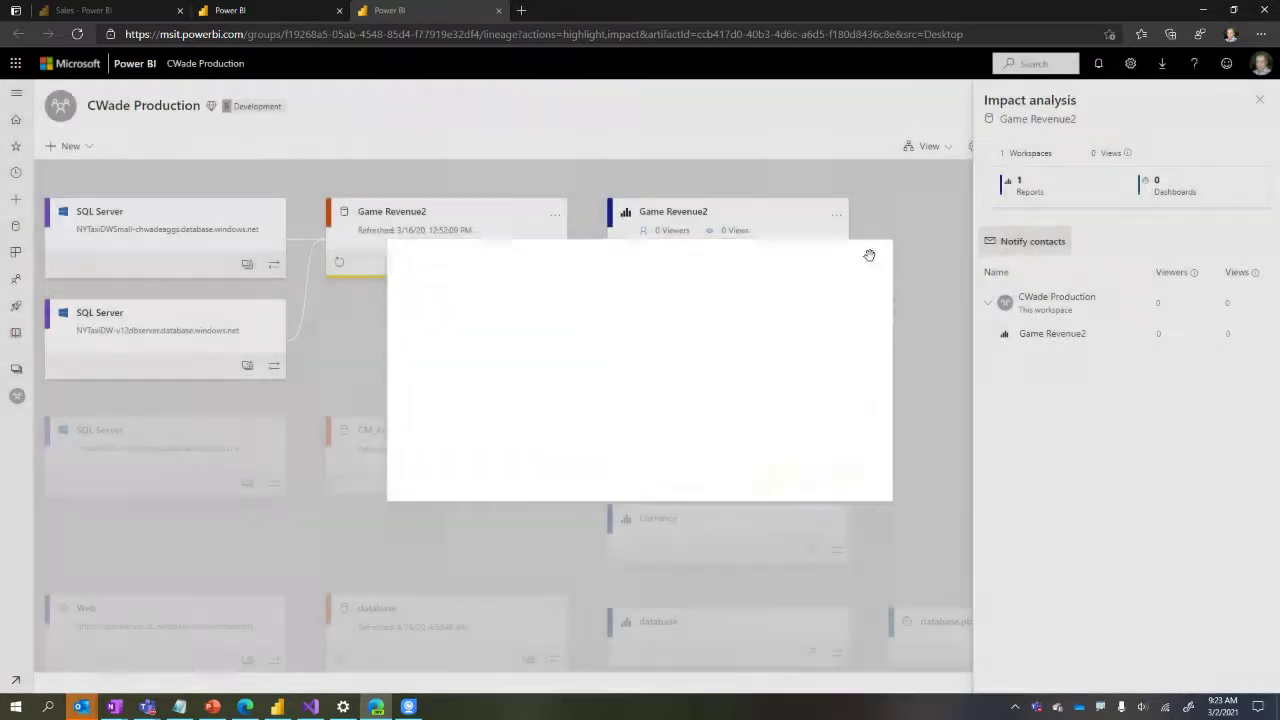
left_click(1263, 105)
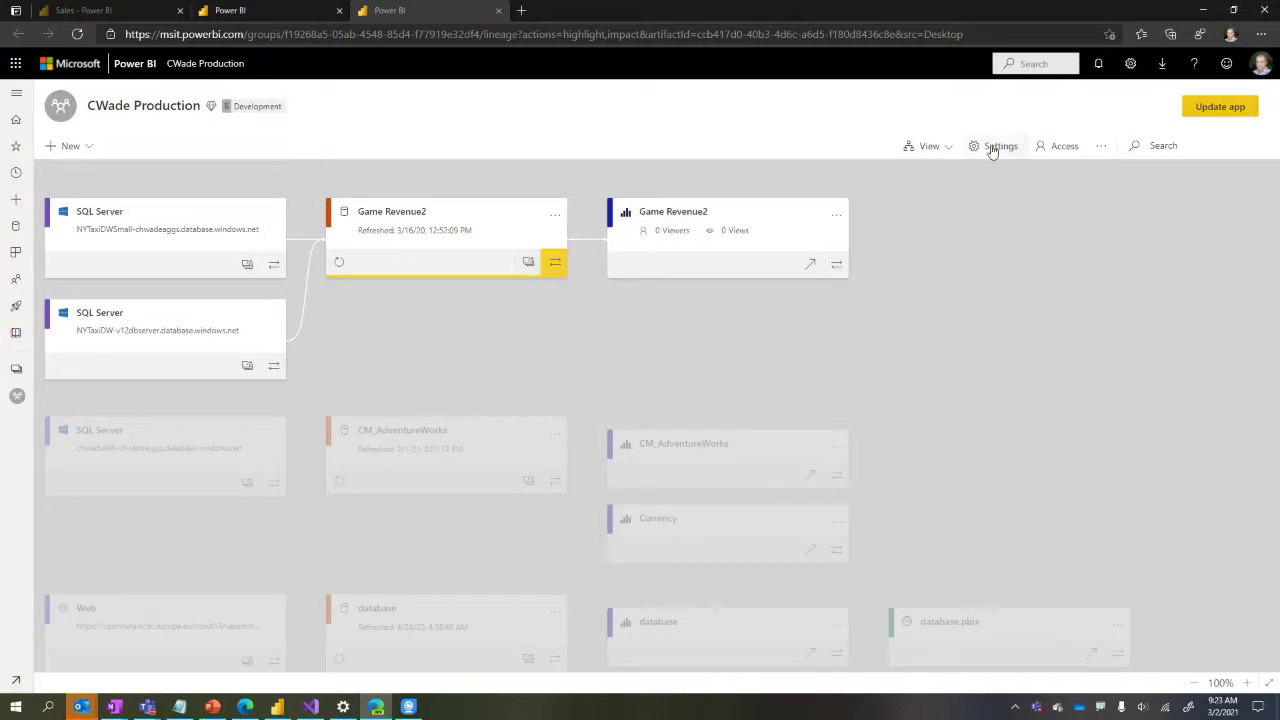
In the workspace's Premium settings, check the default storage format options and copy the workspace connection address
left_click(989, 148)
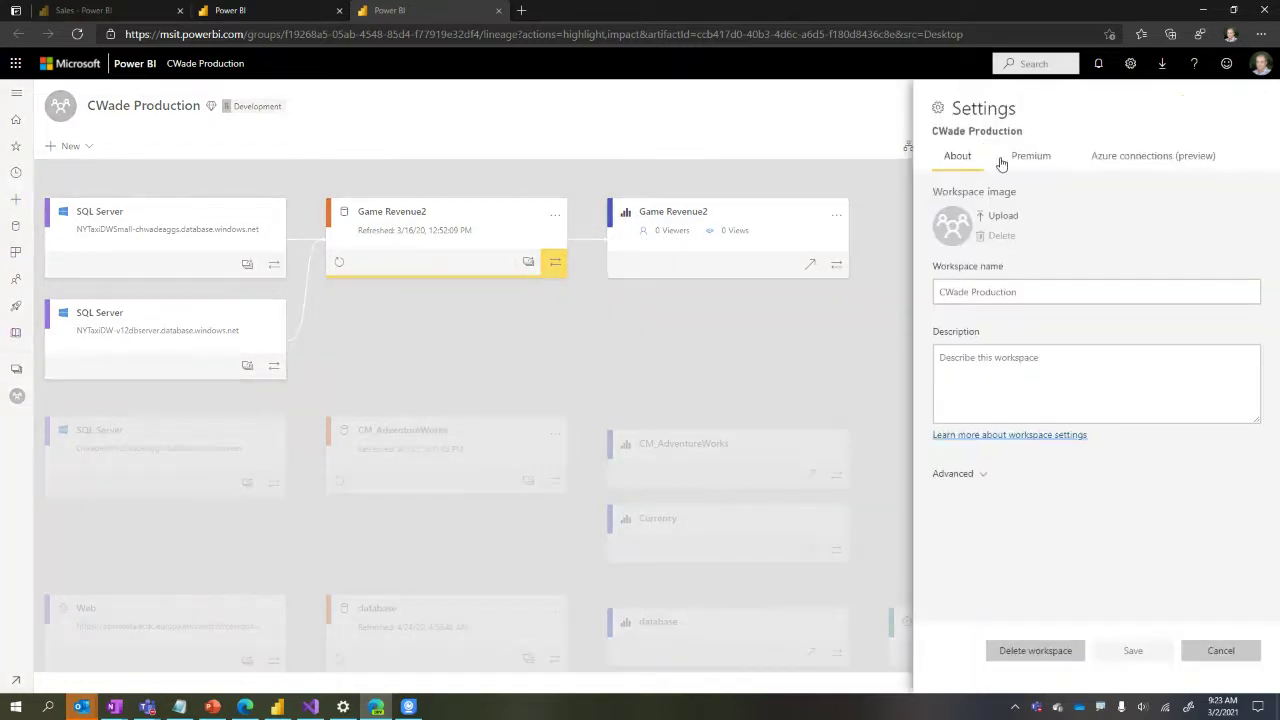
left_click(1027, 165)
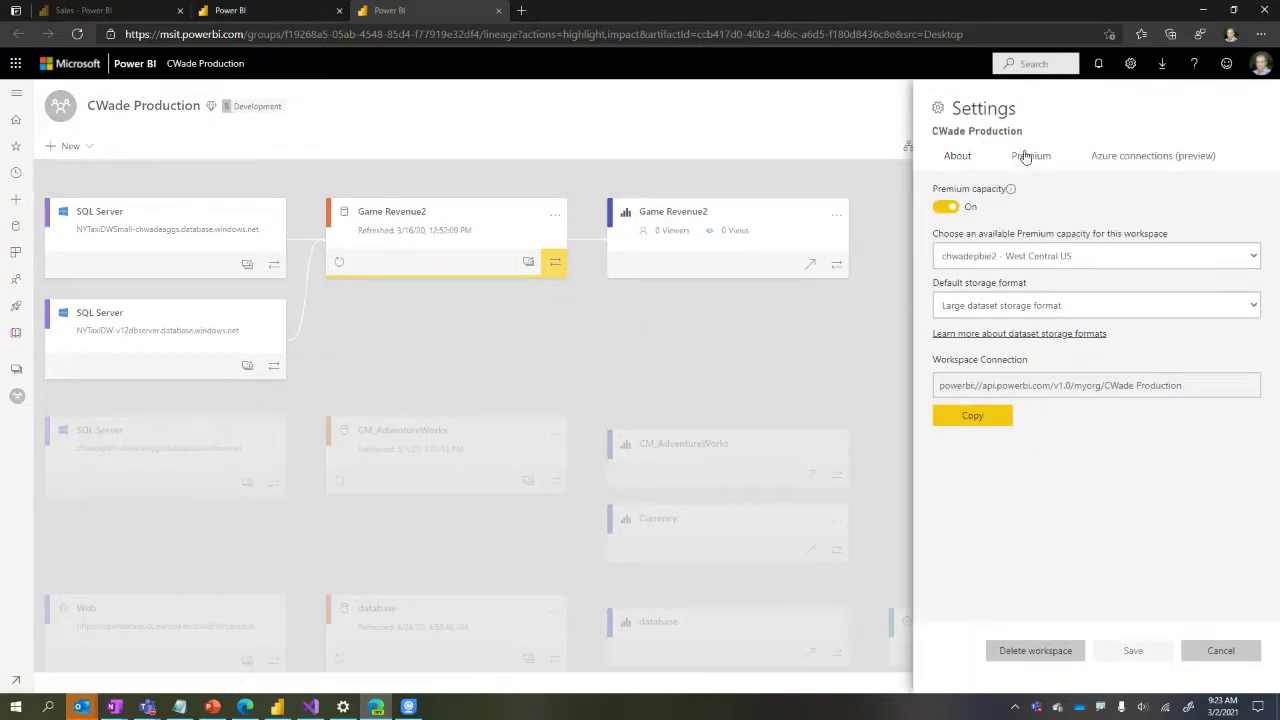
left_click(1187, 309)
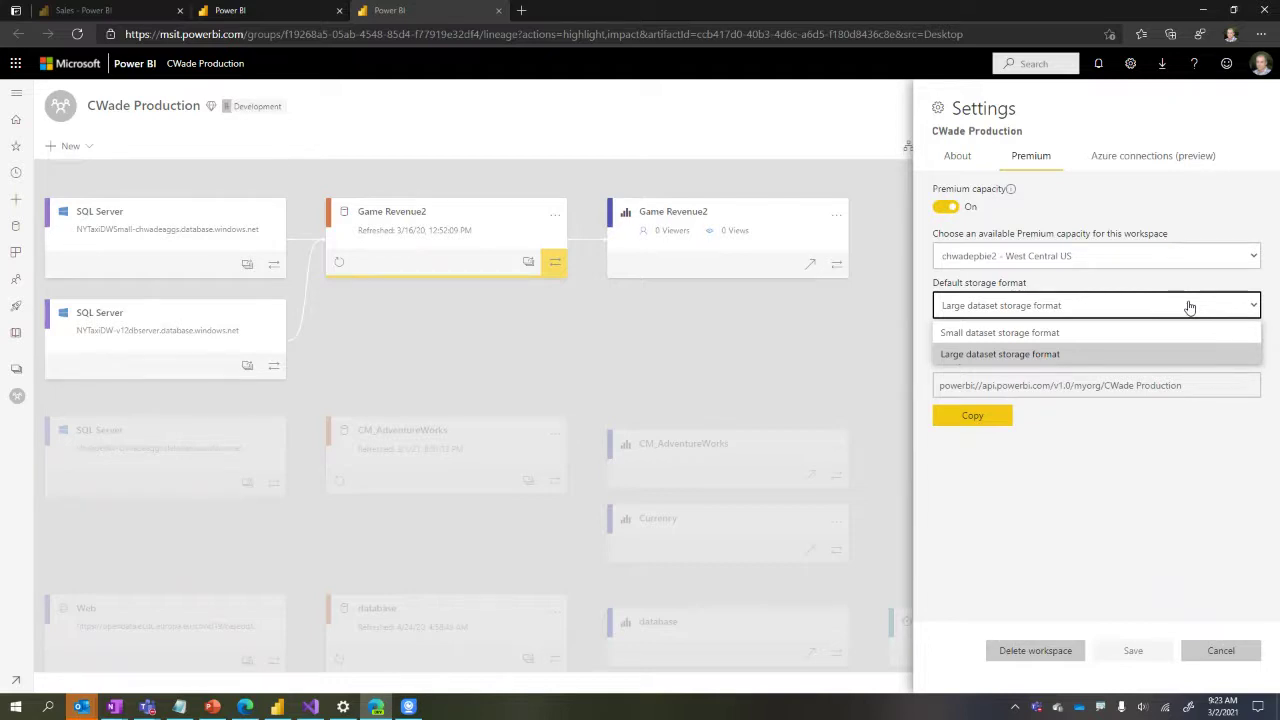
left_click(1203, 506)
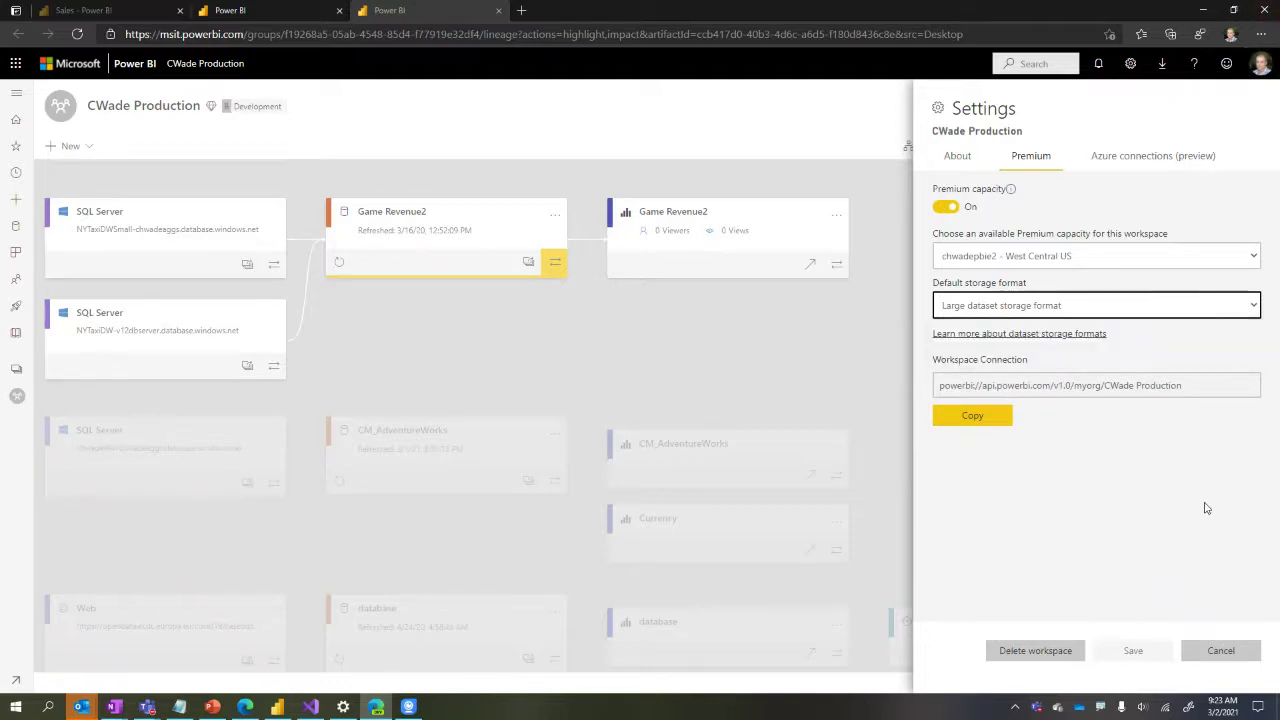
left_click(1207, 500)
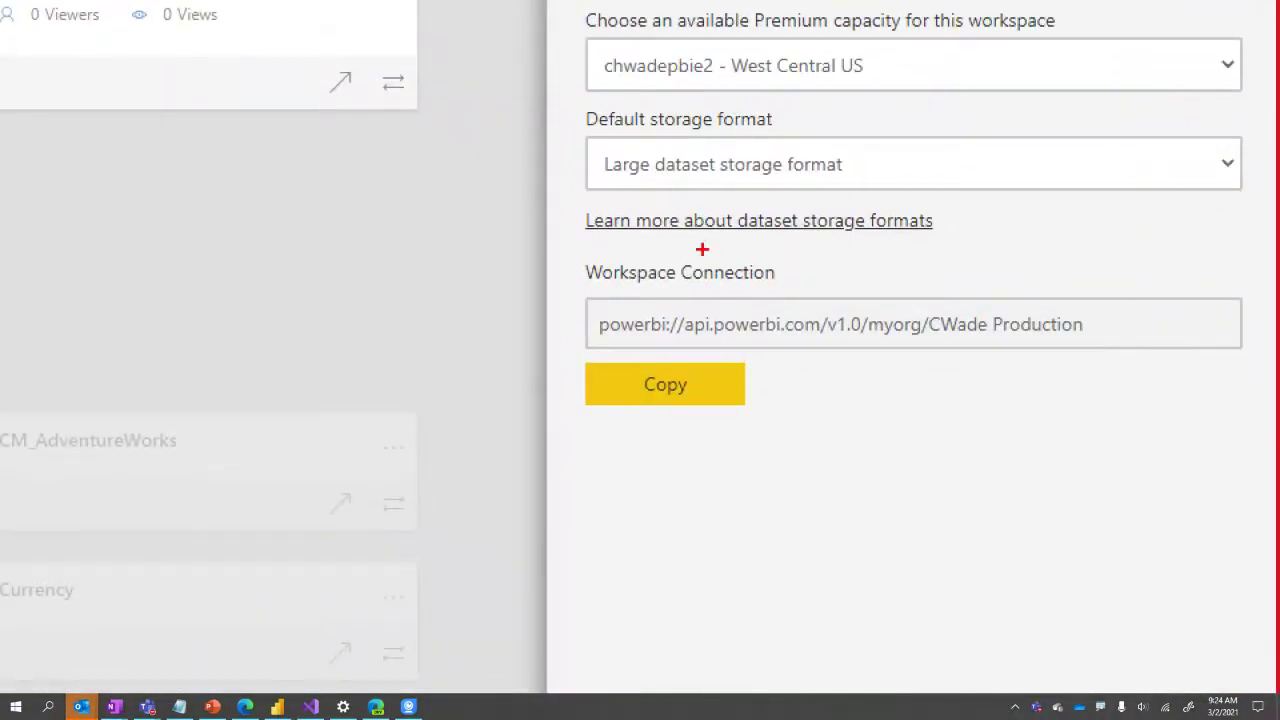
mouse_move(563, 235)
left_mouse_down()
mouse_move(943, 437)
mouse_move(1257, 452)
mouse_move(1252, 441)
left_mouse_up()
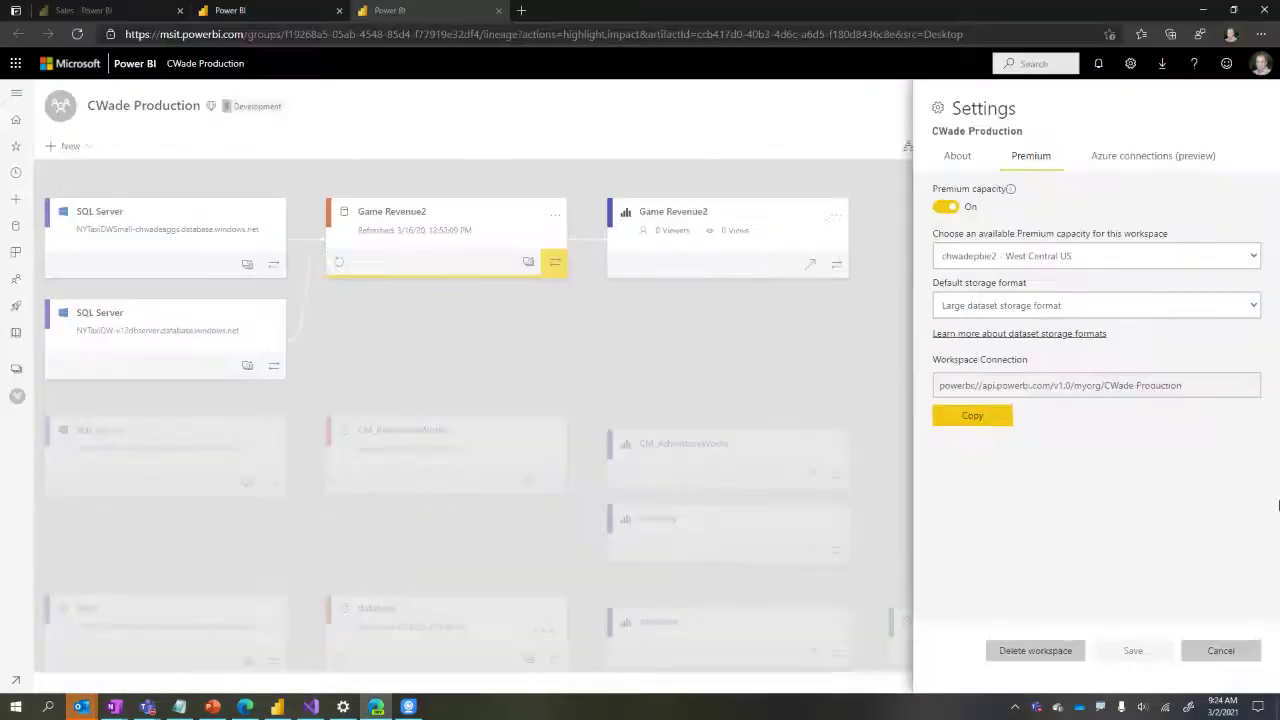
left_click(996, 423)
Switch back to Power BI Desktop and cancel replacing and publishing the Game Revenue2 dataset
key("alt+Tab")
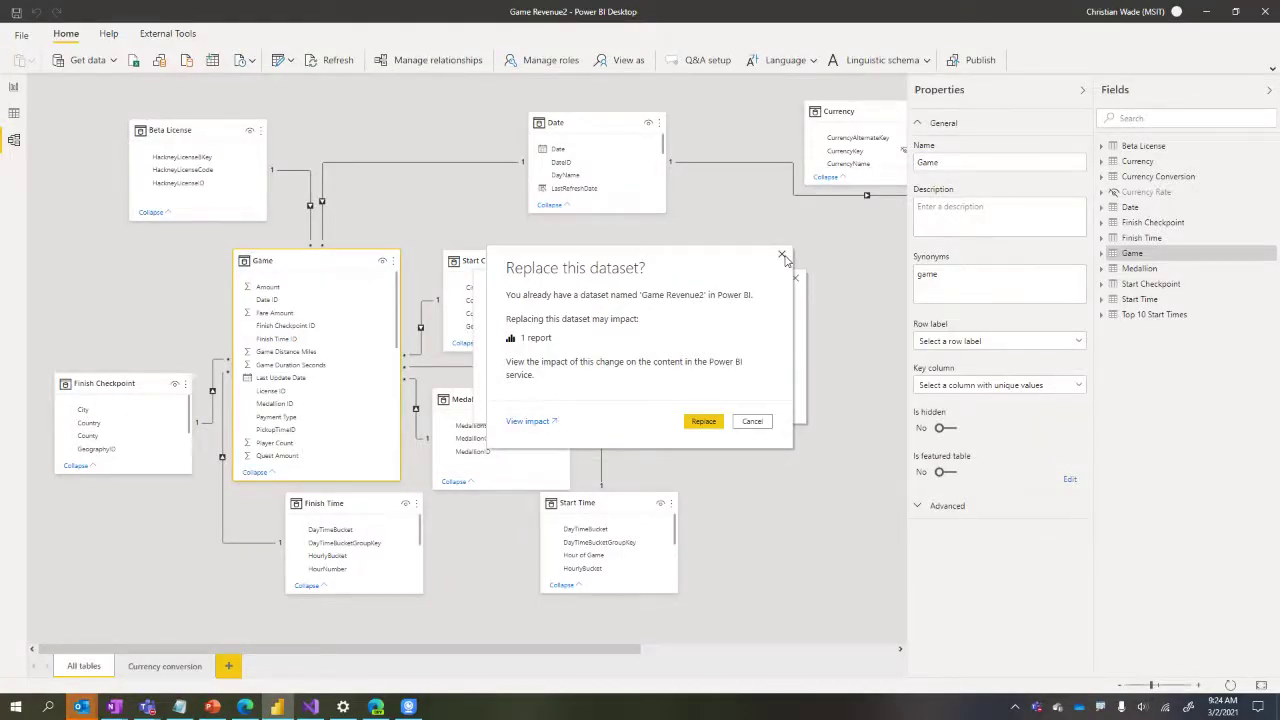
left_click(783, 255)
left_click(795, 277)
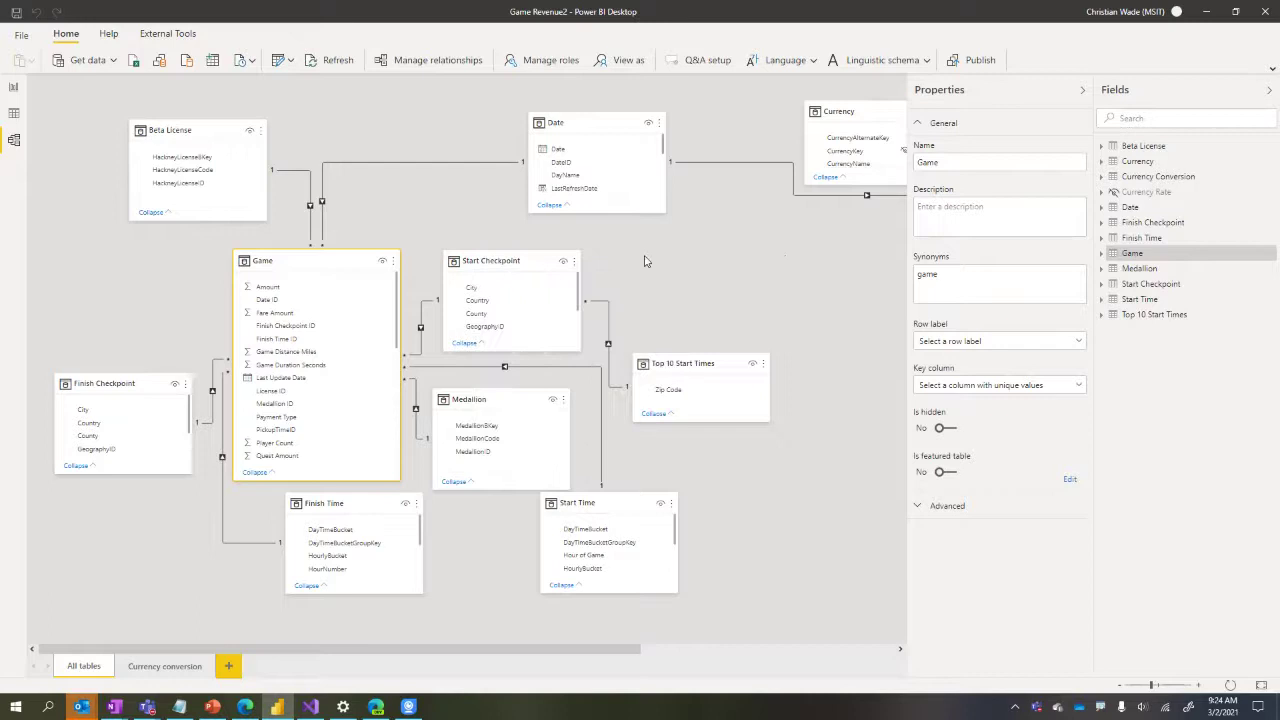
Look through the full list of external tools, then open the model in DAX Studio and close it again
left_click(152, 36)
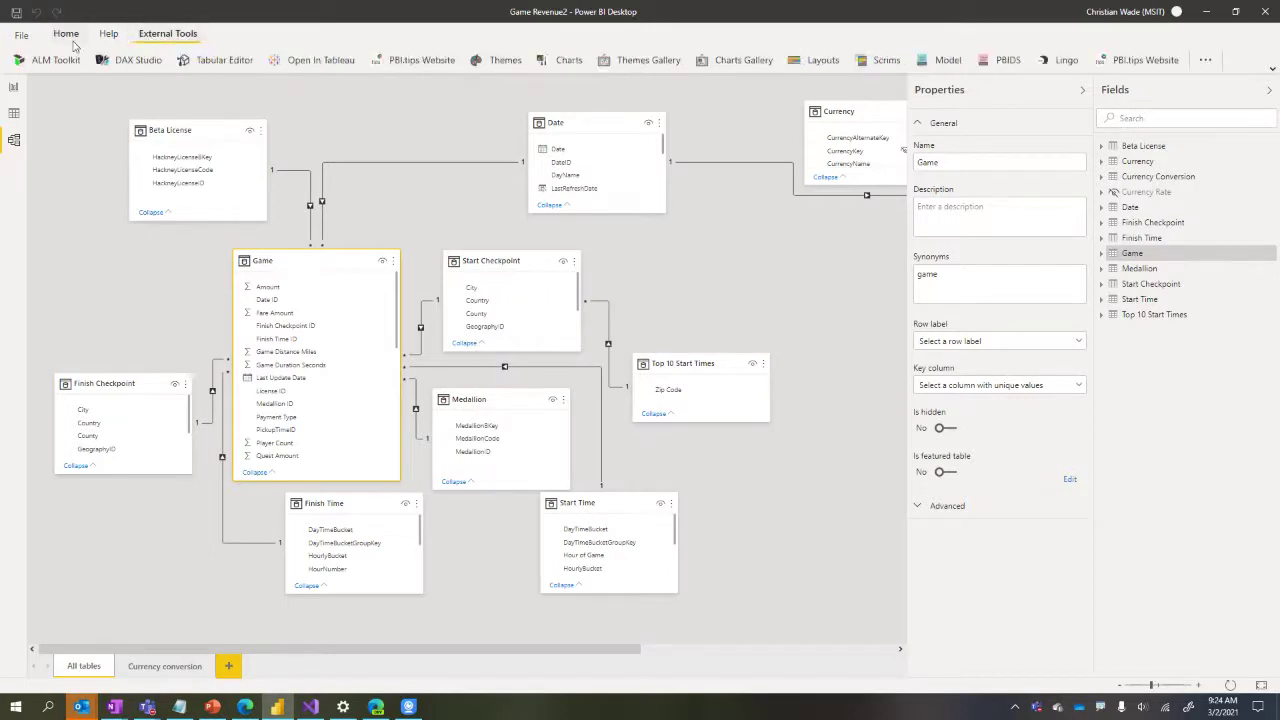
left_click(1206, 62)
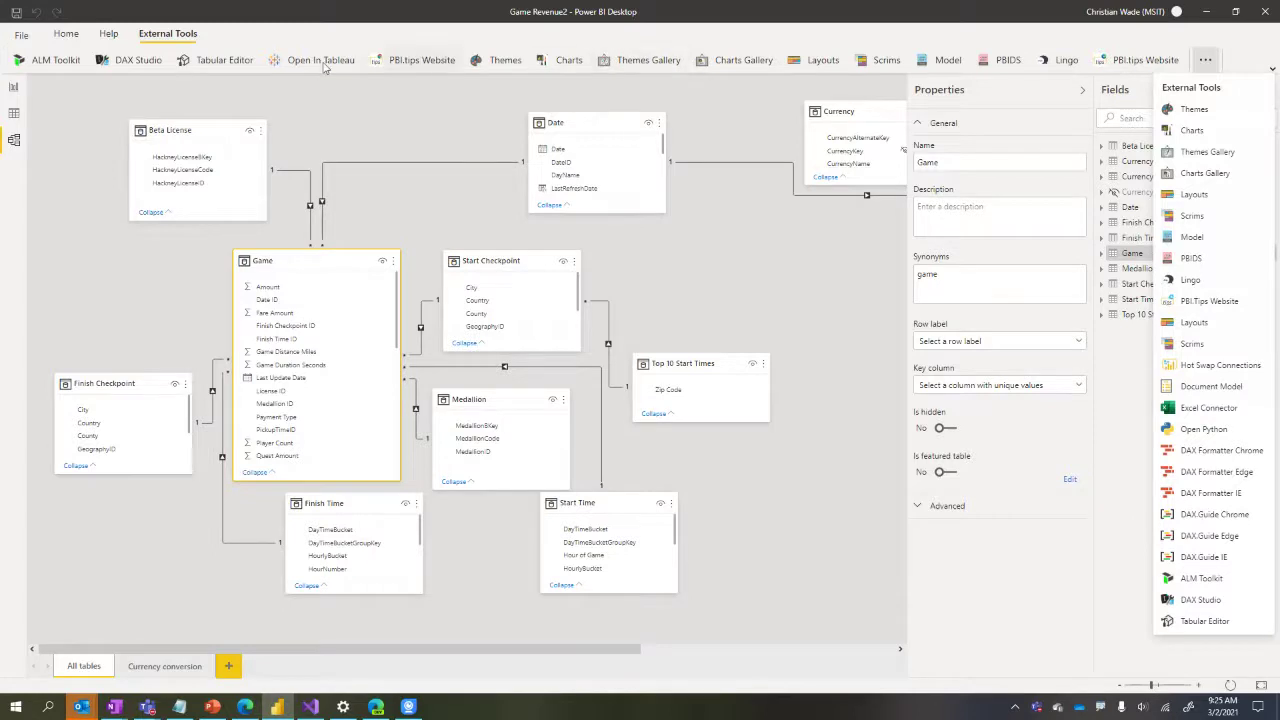
left_click(1047, 692)
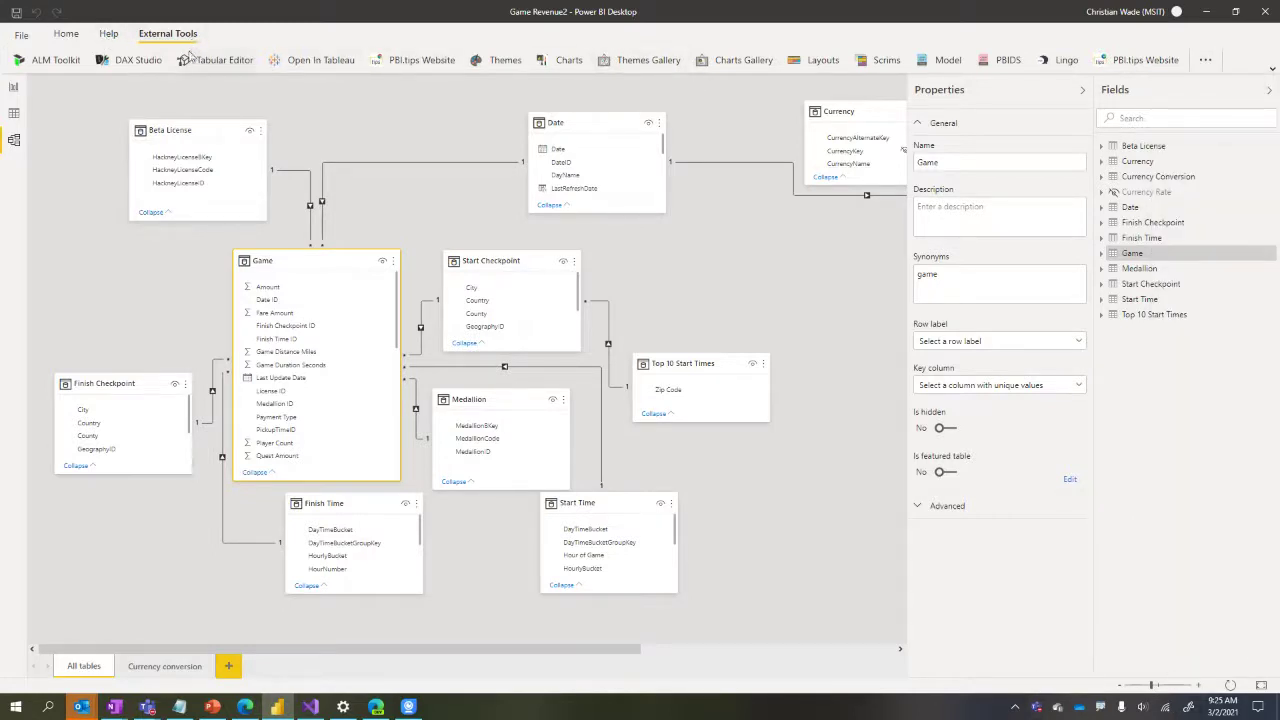
left_click(109, 66)
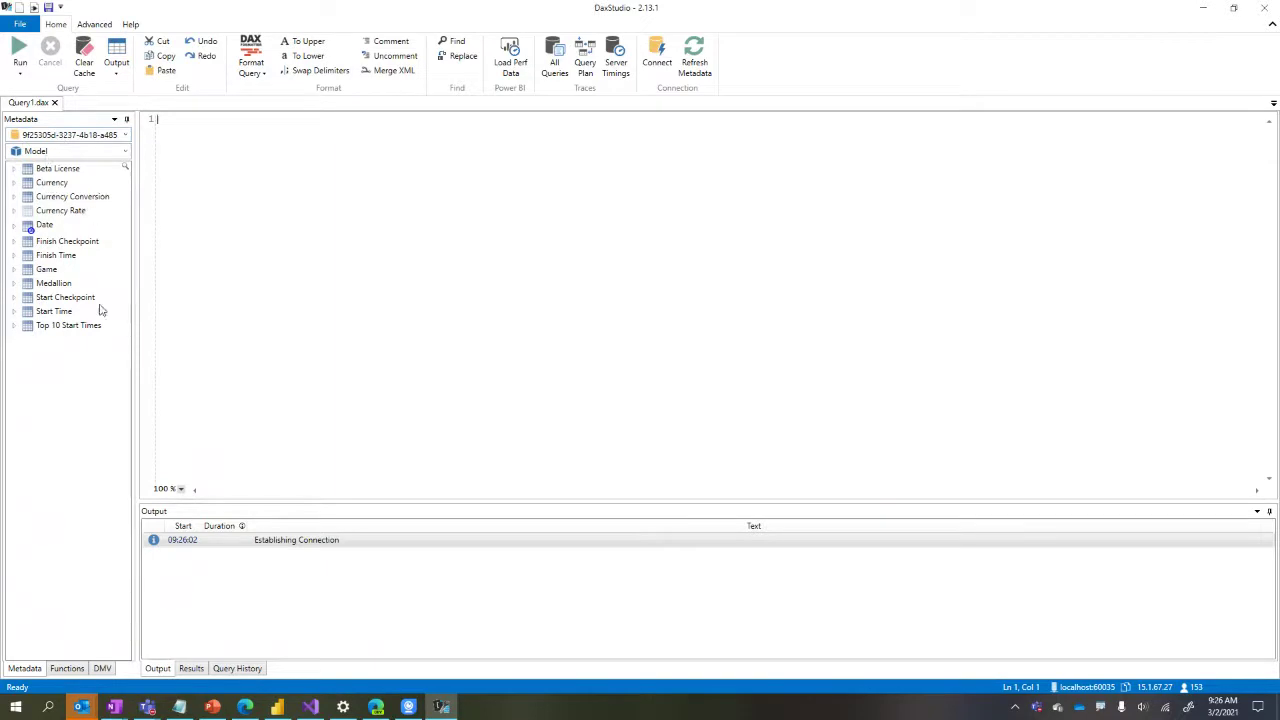
left_click(1259, 9)
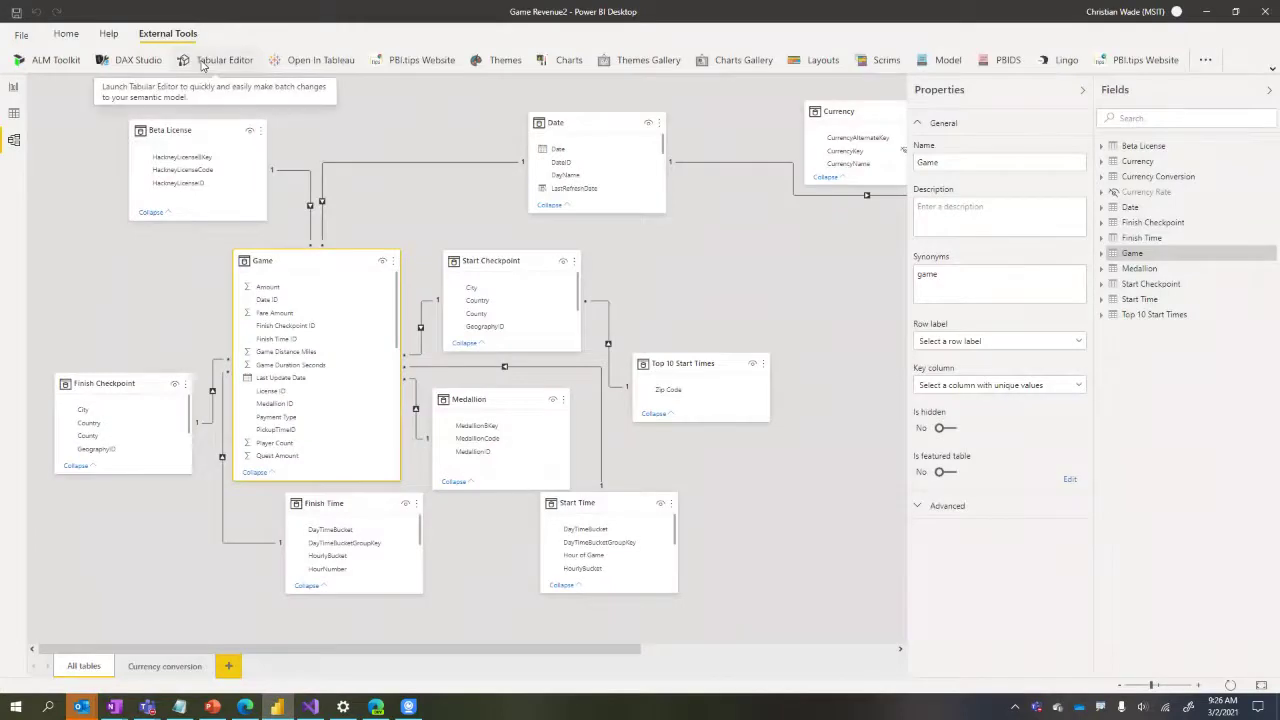
Open the model in Tabular Editor, declining the update and accepting the experimental features warning, and expand its list of tables
left_click(203, 62)
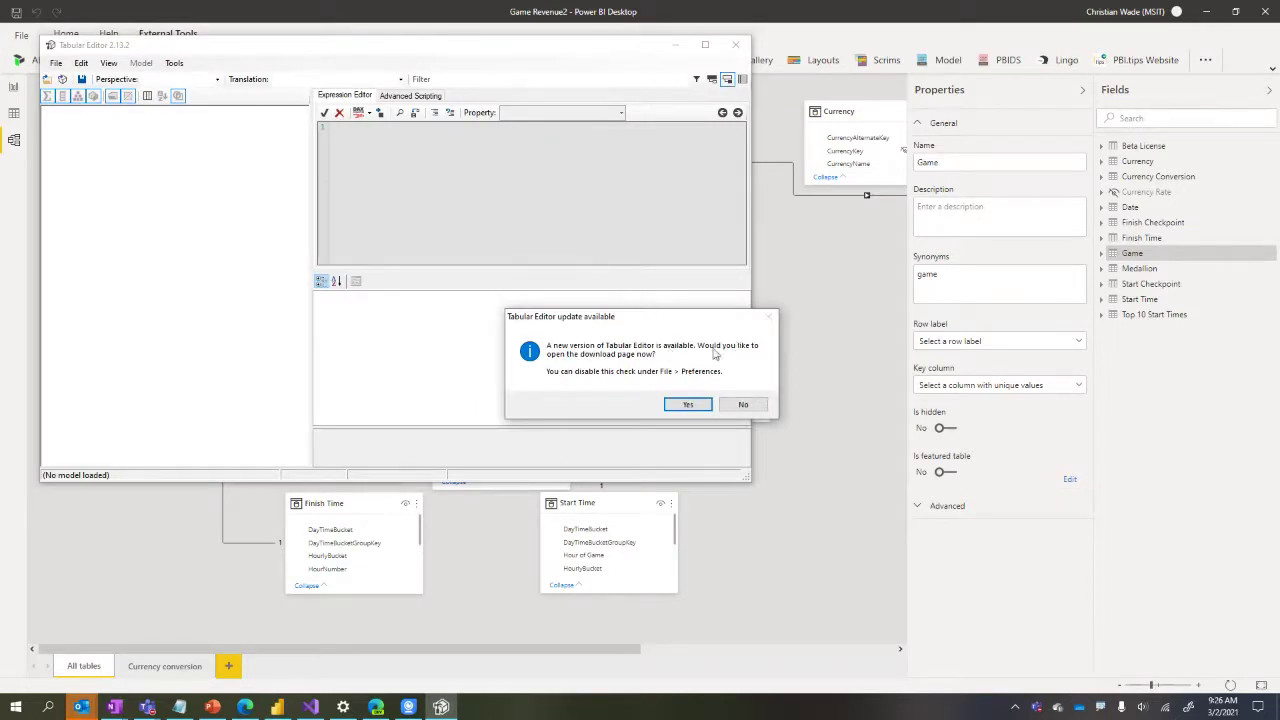
left_click(743, 405)
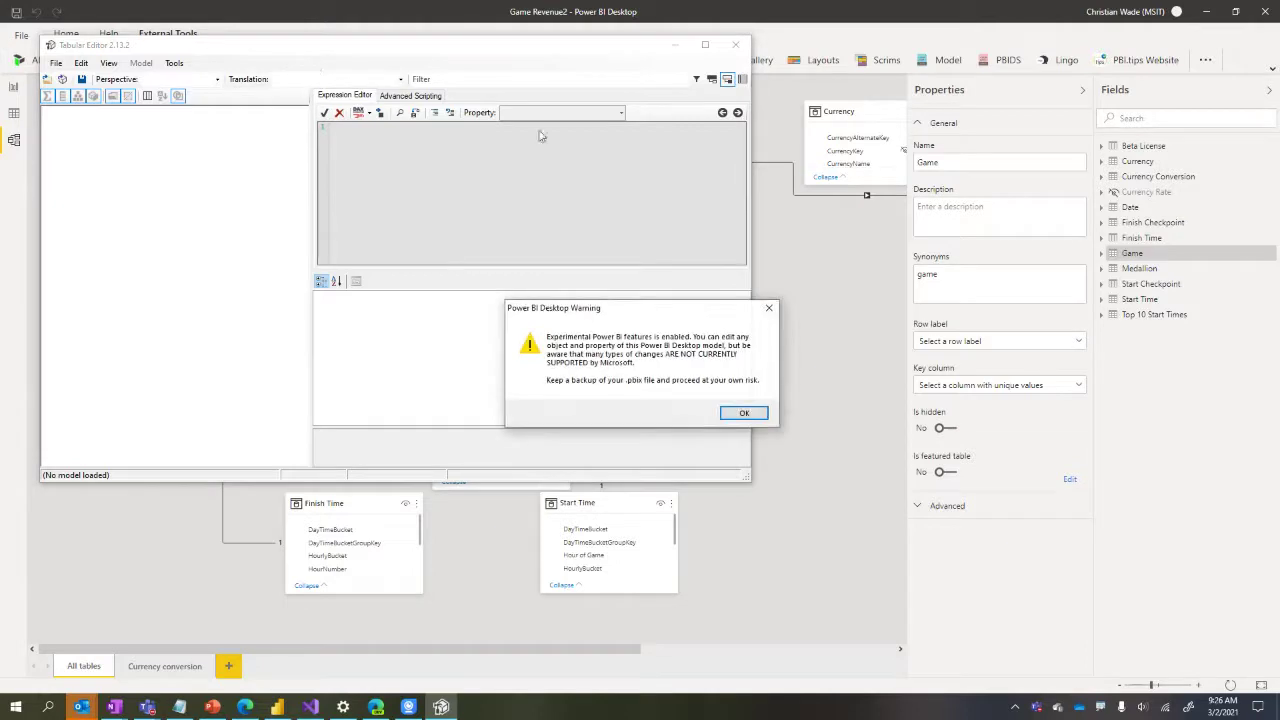
left_click(740, 410)
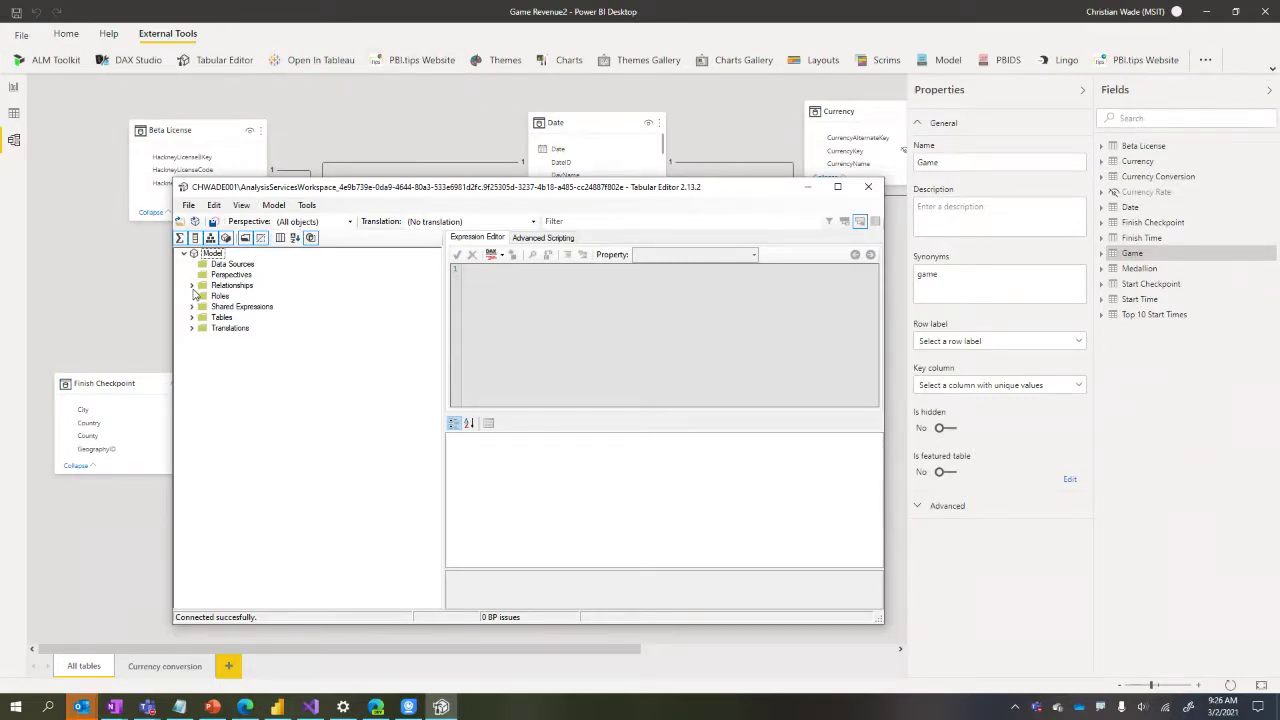
left_click(192, 318)
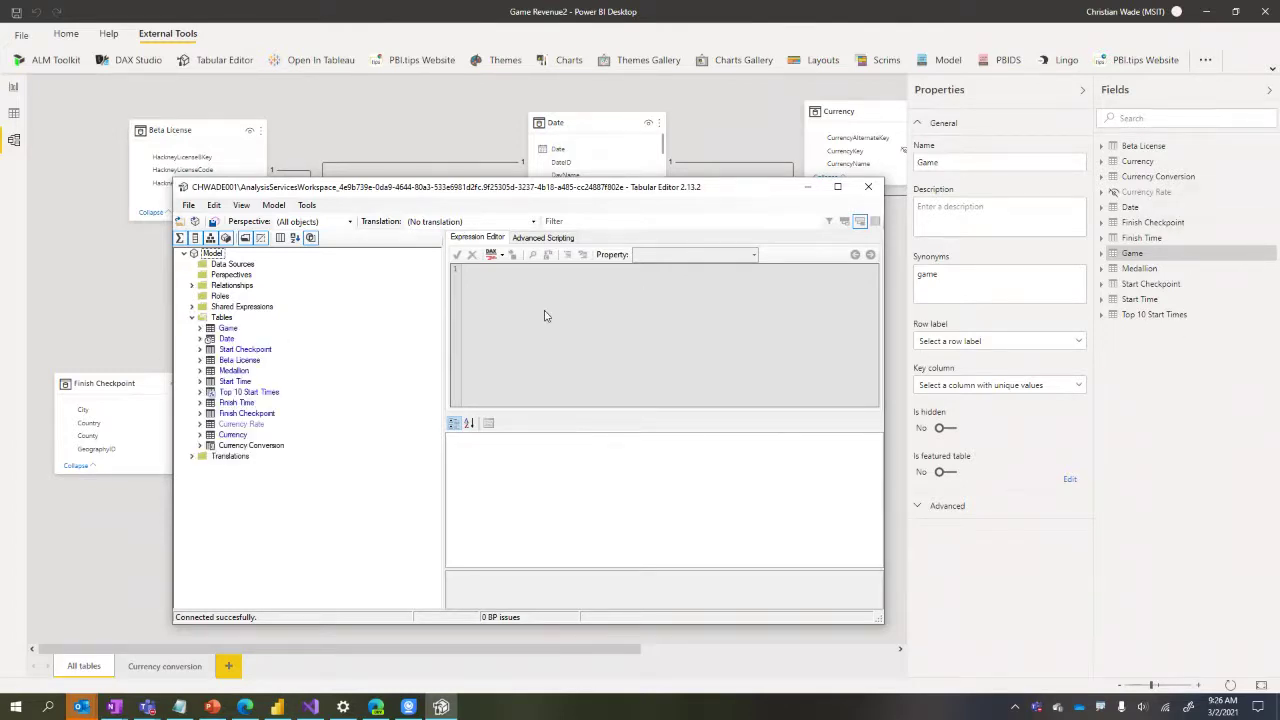
Close Tabular Editor and open the model in ALM Toolkit
left_click(870, 193)
left_click(19, 60)
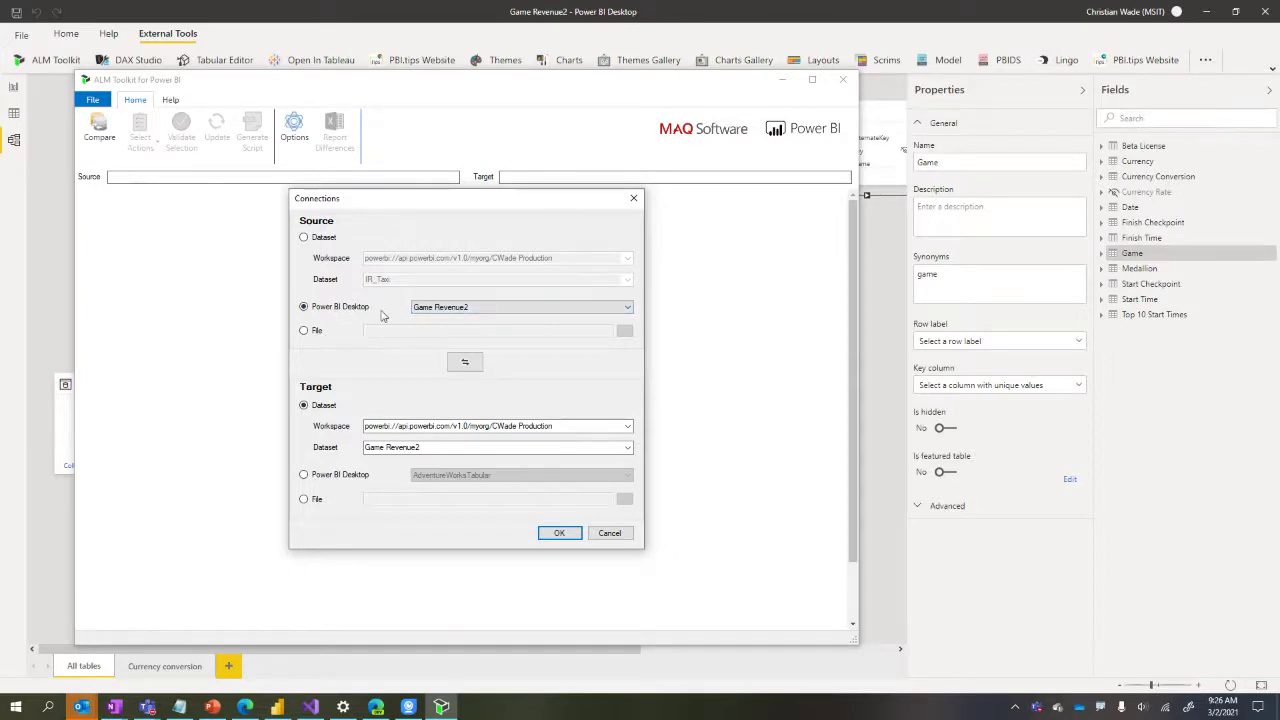
Check the Dataset and File source alternatives, including the supported file types, and return the source to Power BI Desktop with Game Revenue2
left_click(320, 241)
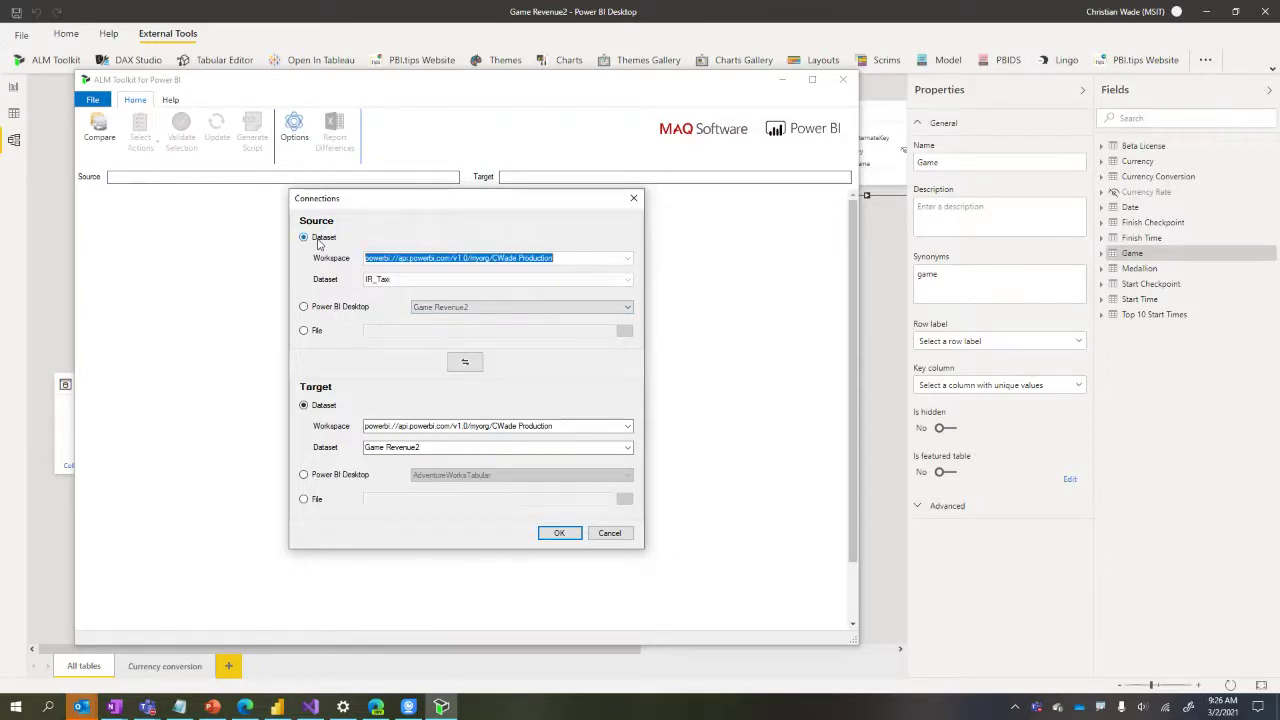
left_click(338, 306)
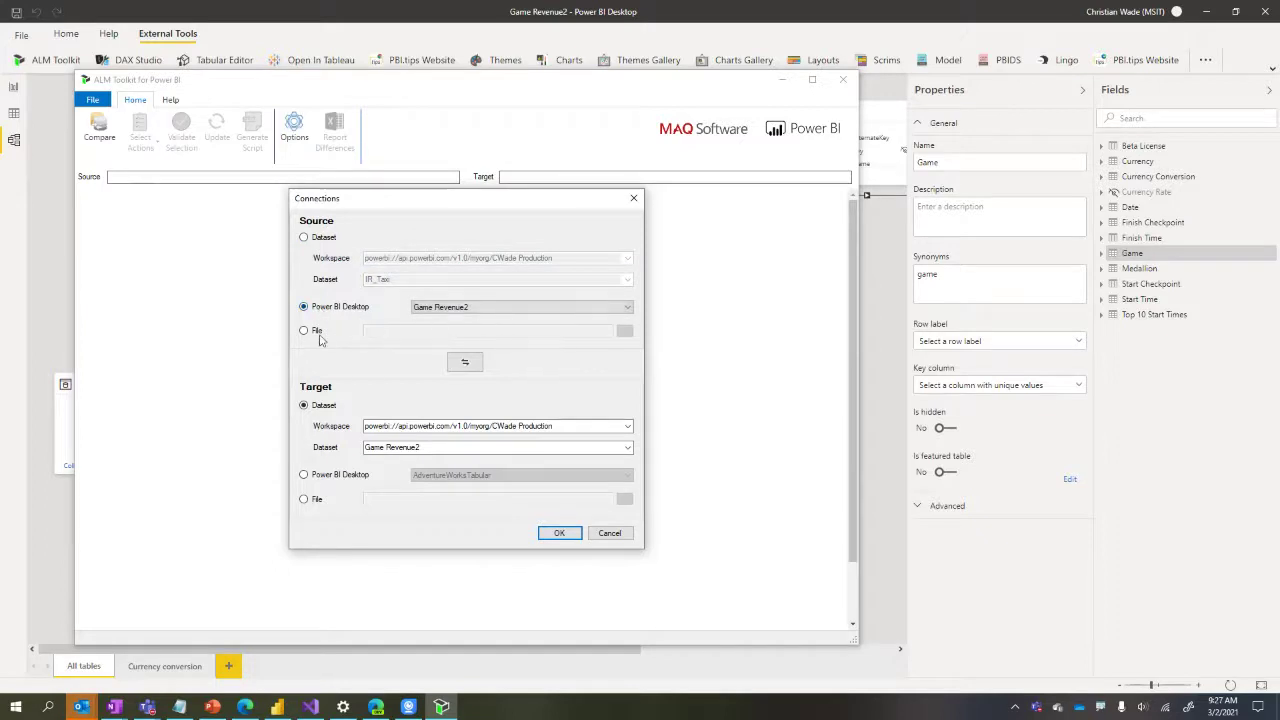
left_click(318, 334)
left_click(623, 333)
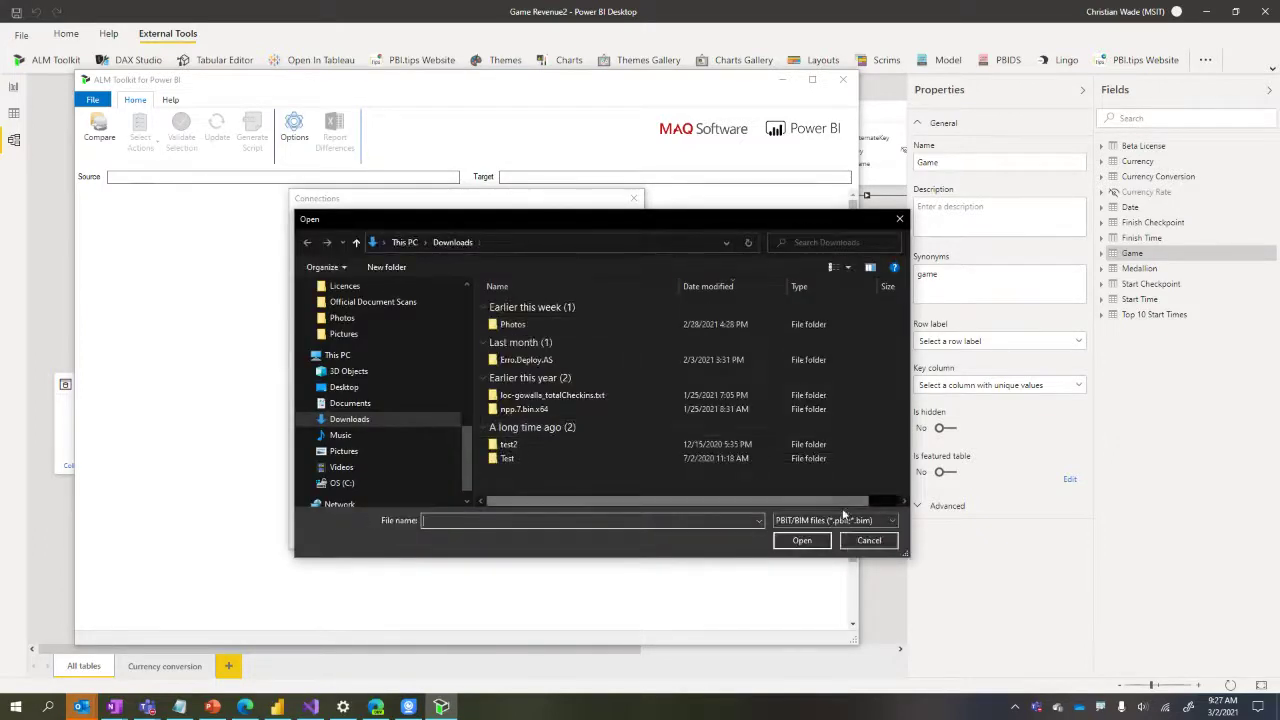
left_click(837, 521)
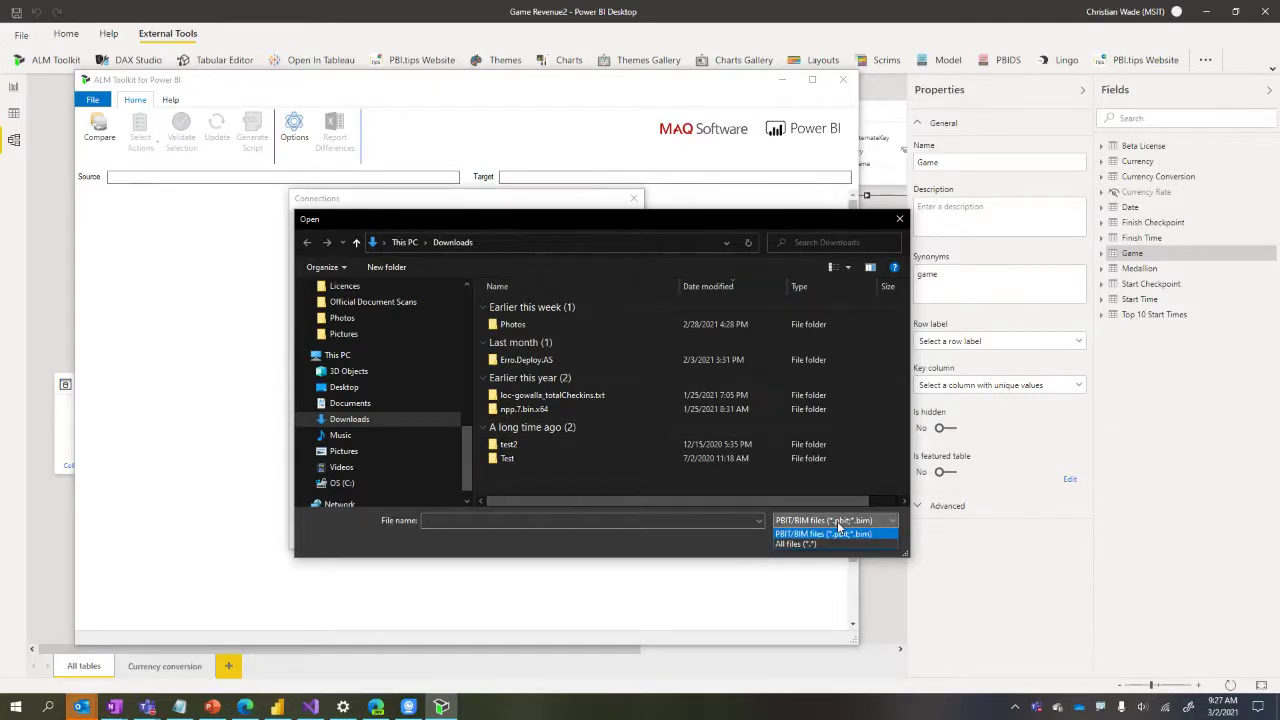
left_click(838, 533)
left_click(899, 218)
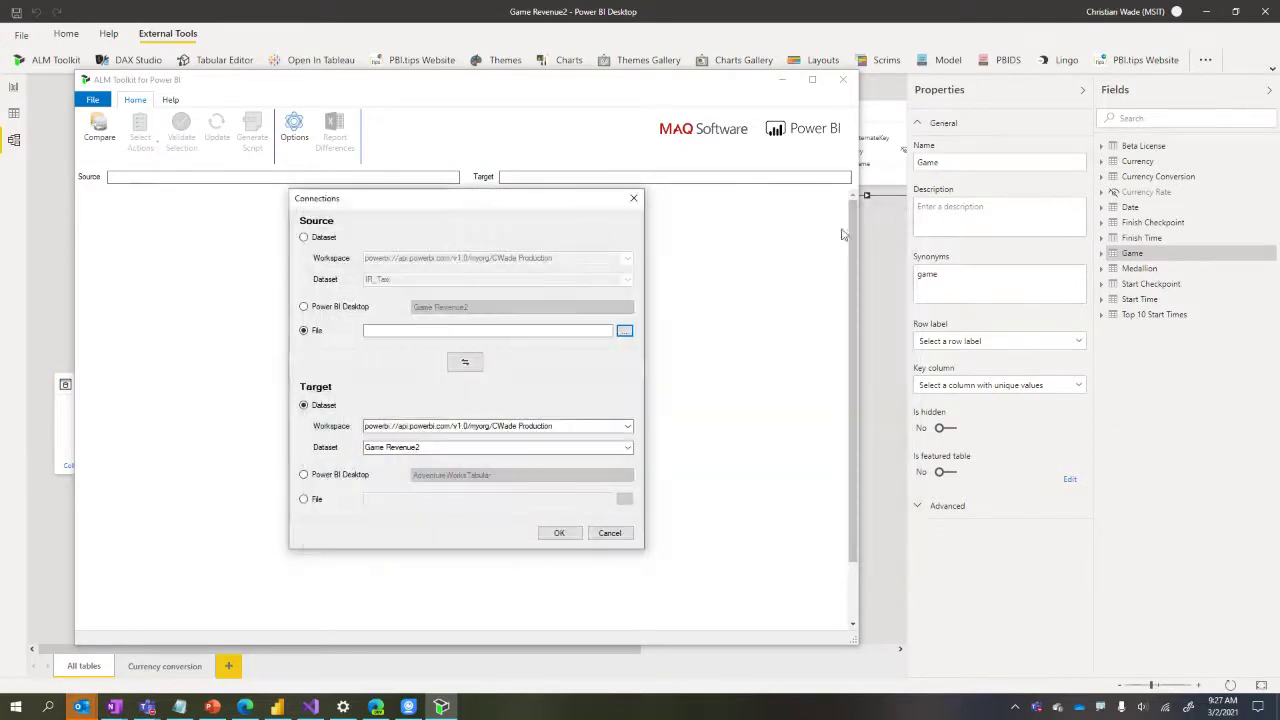
left_click(305, 308)
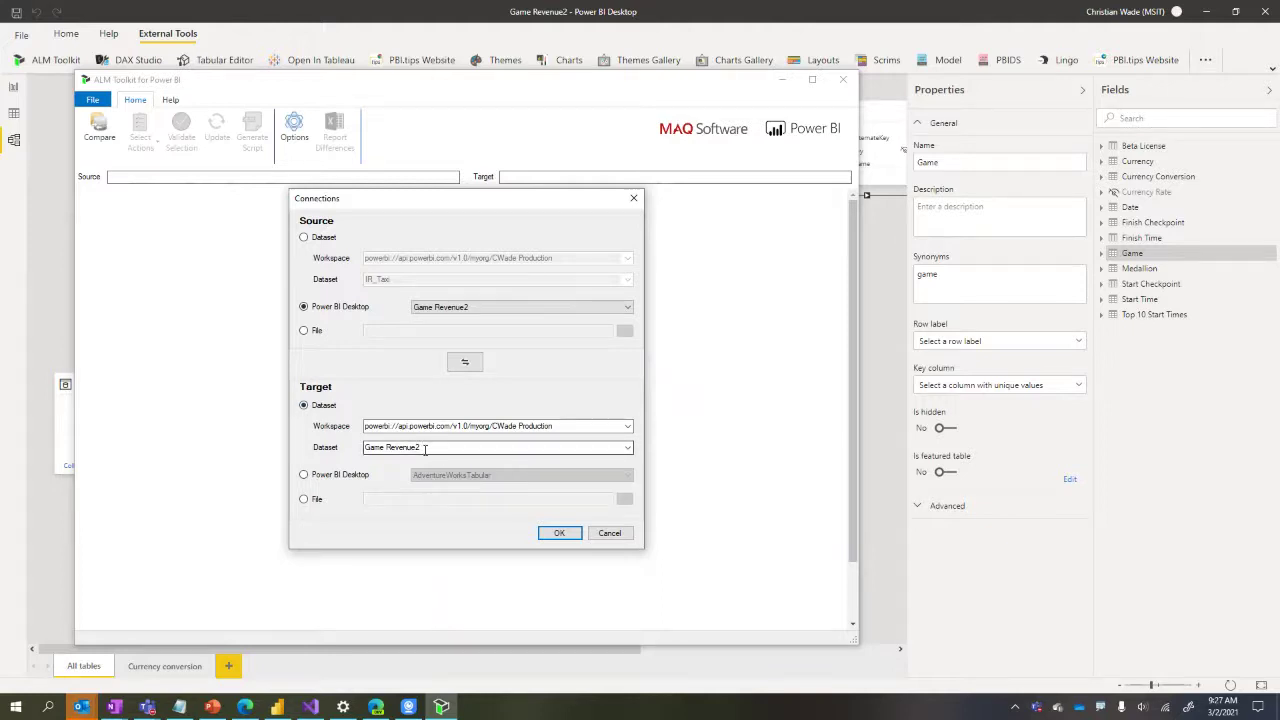
Check the Power BI Desktop alternative for the comparison target and switch the target back to Dataset
left_click(350, 482)
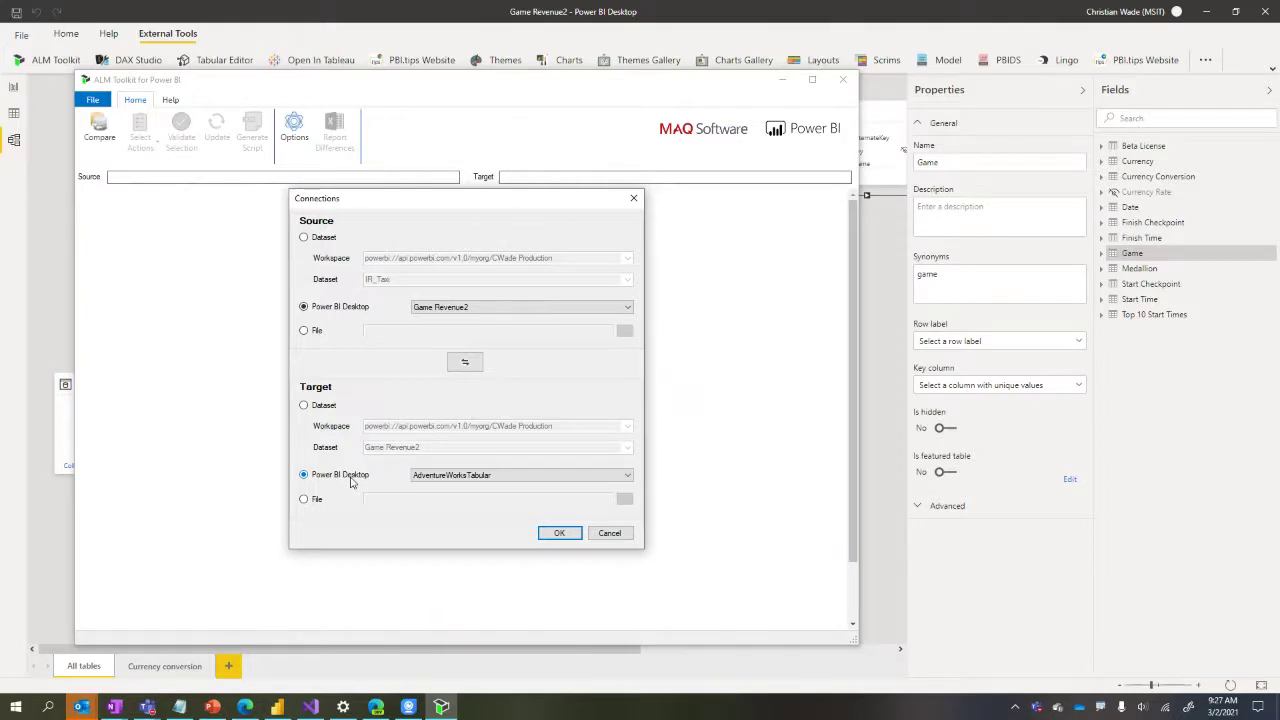
left_click(324, 406)
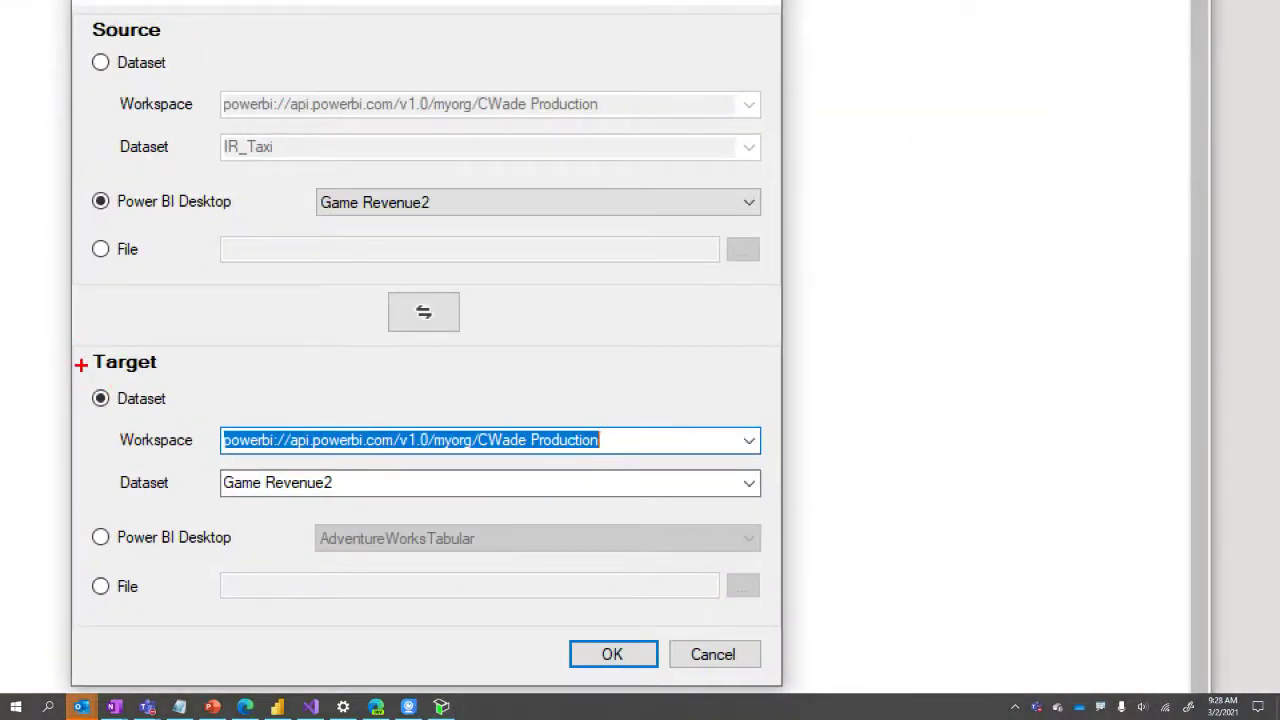
mouse_move(79, 369)
left_mouse_down()
mouse_move(509, 543)
mouse_move(798, 495)
mouse_move(751, 505)
mouse_move(771, 486)
mouse_move(783, 510)
mouse_move(770, 513)
left_mouse_up()
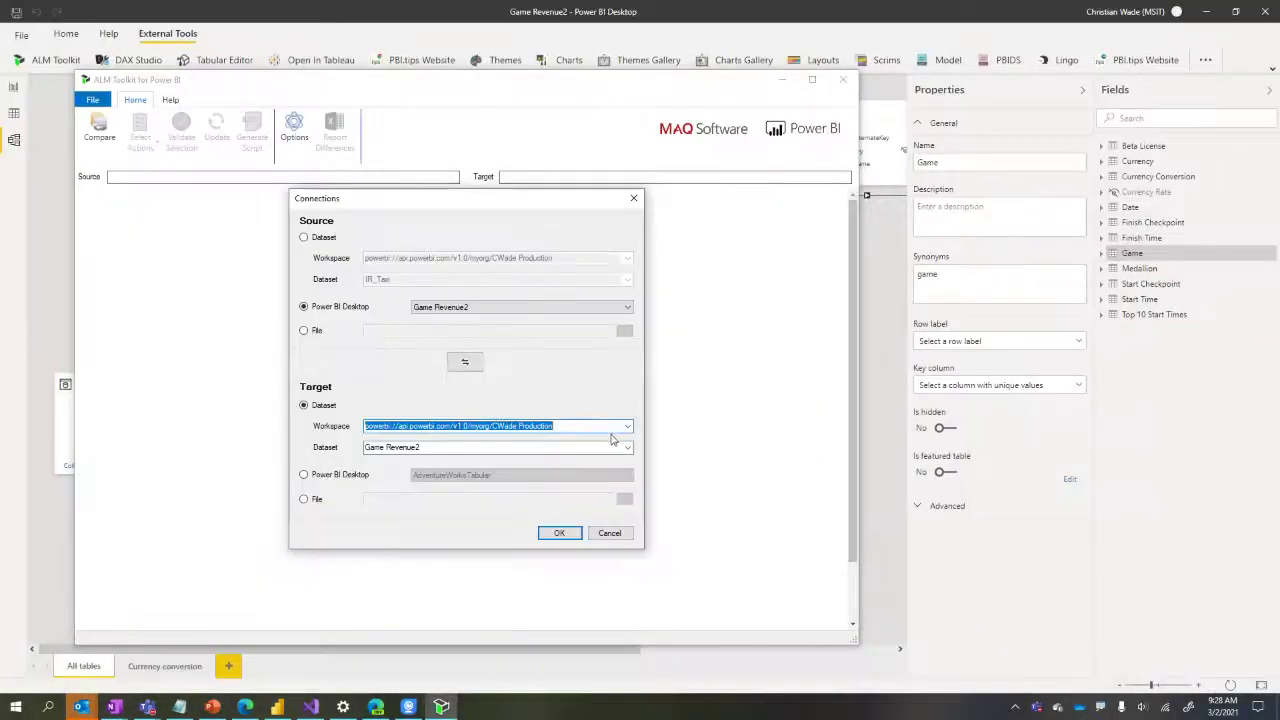
Sign in with the existing account, keep Game Revenue2 in CWade Production as the target dataset, and run the comparison
left_click(629, 448)
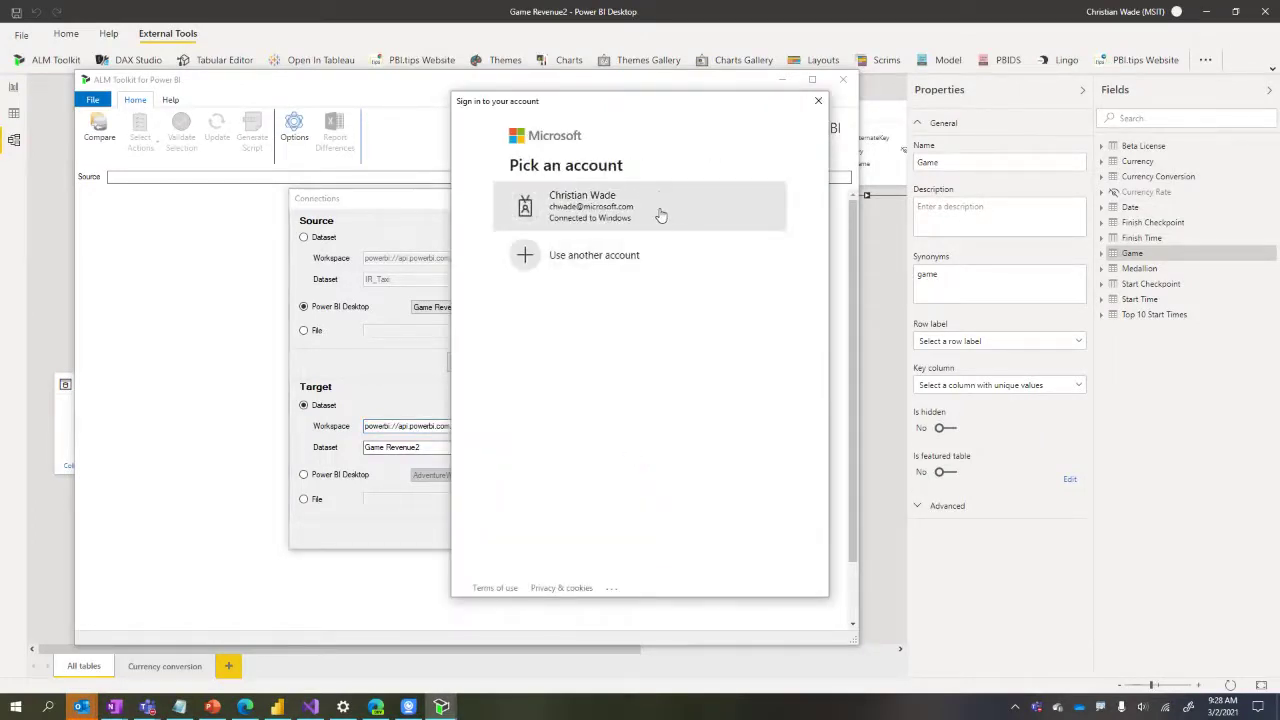
left_click(660, 215)
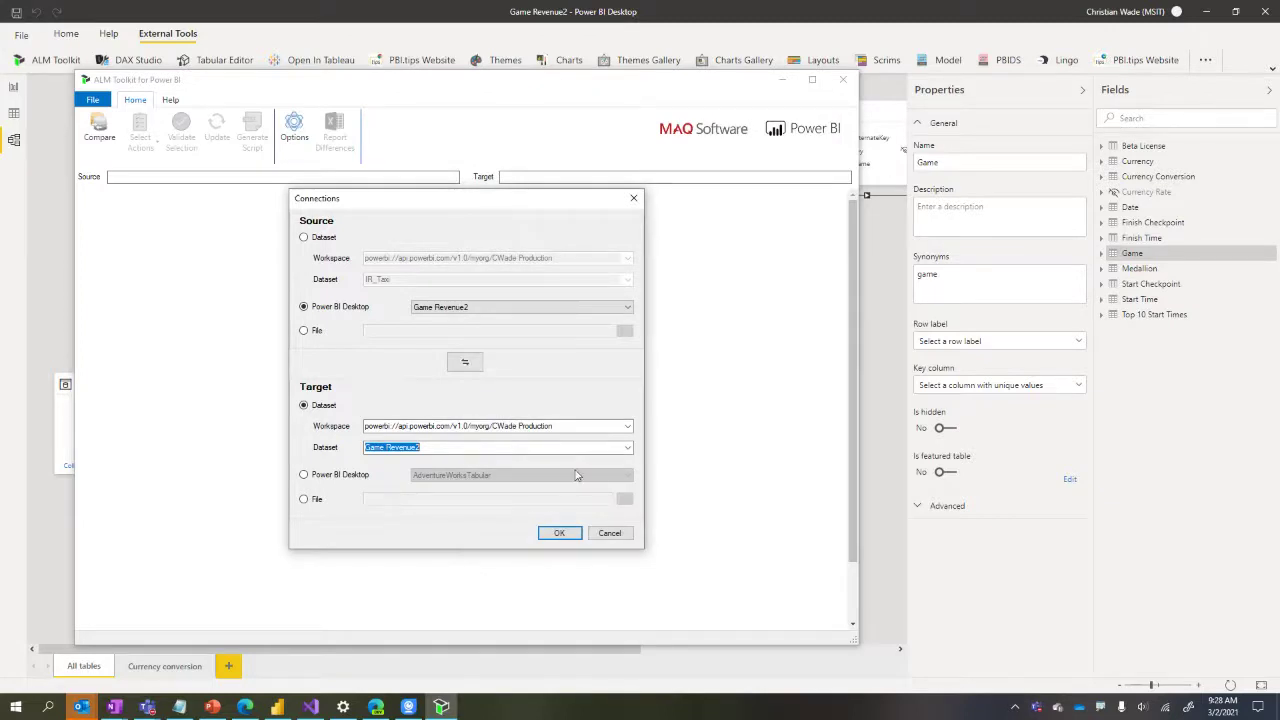
left_click(628, 448)
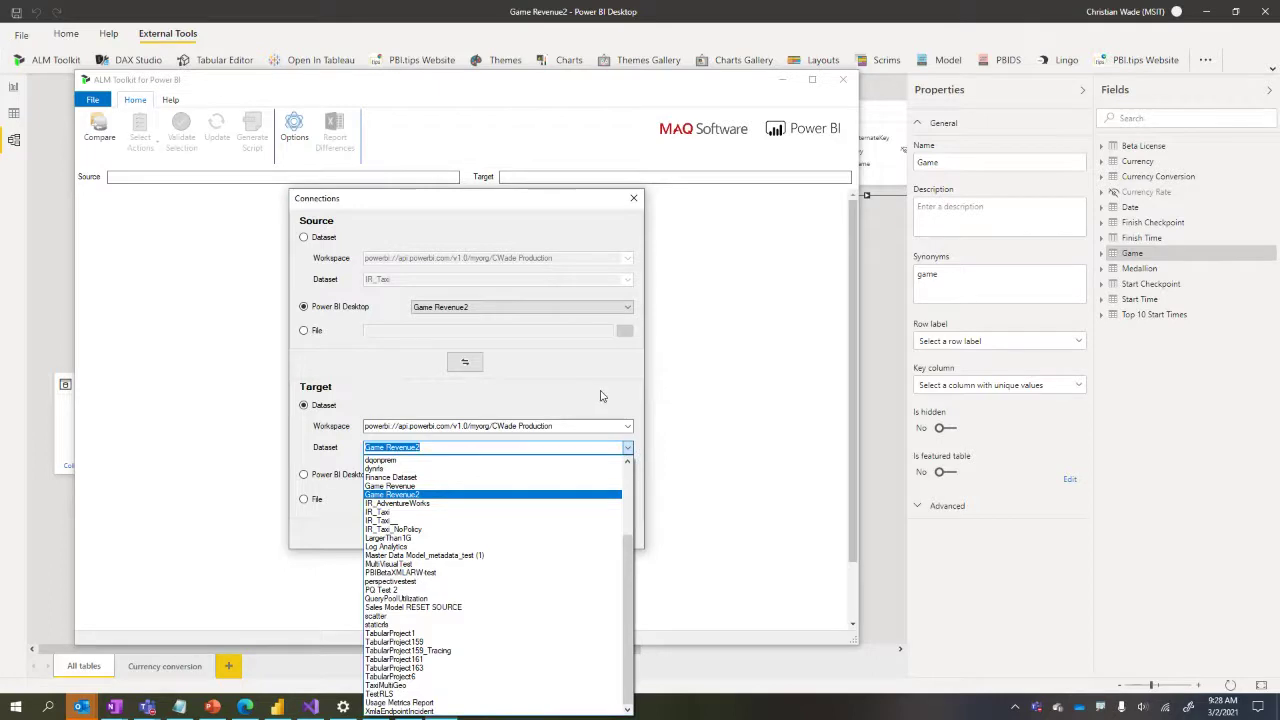
left_click(628, 448)
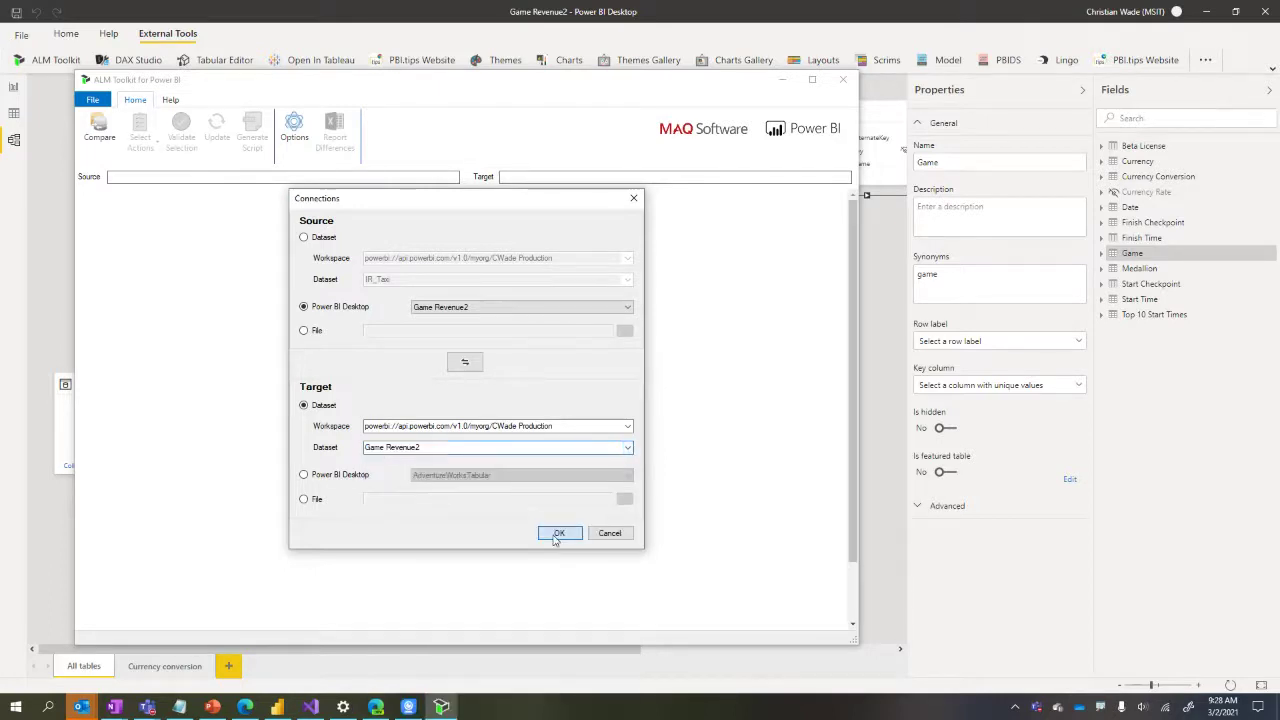
left_click(557, 535)
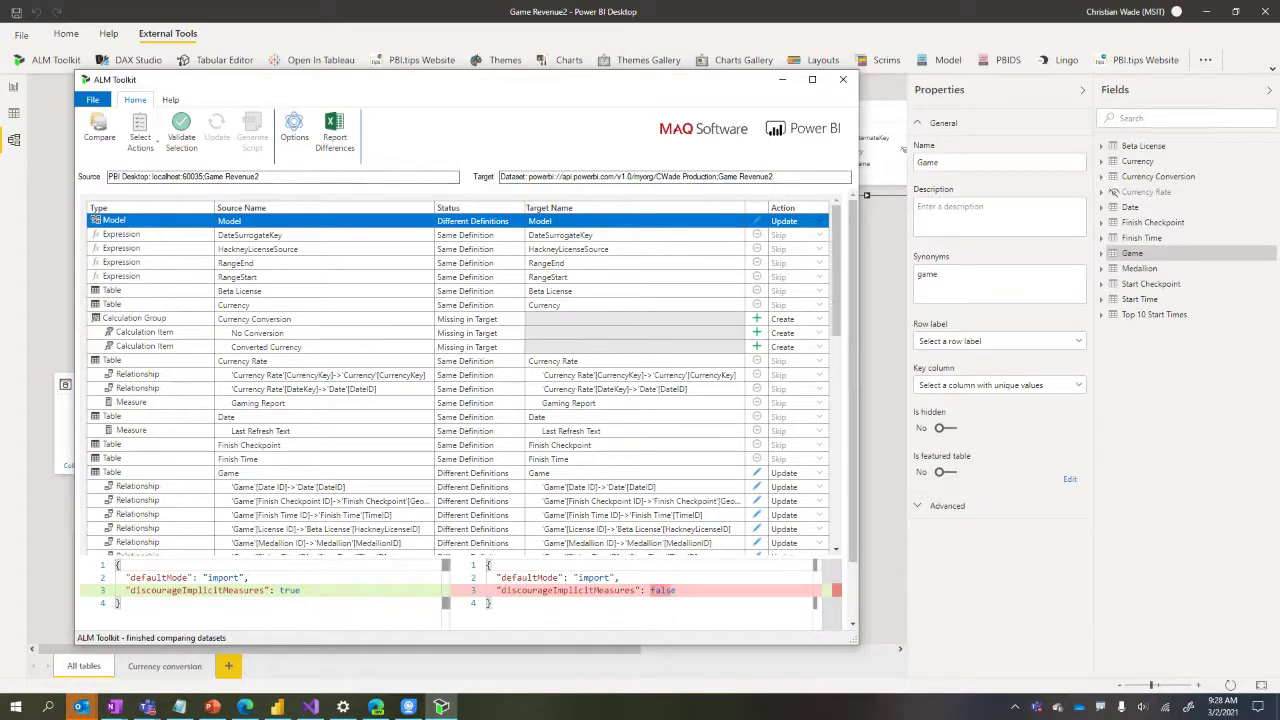
Enlarge the comparison window and examine the HackneyLicenseSource expression, the Converted Currency calculation item and the full list of differences
double_click(667, 73)
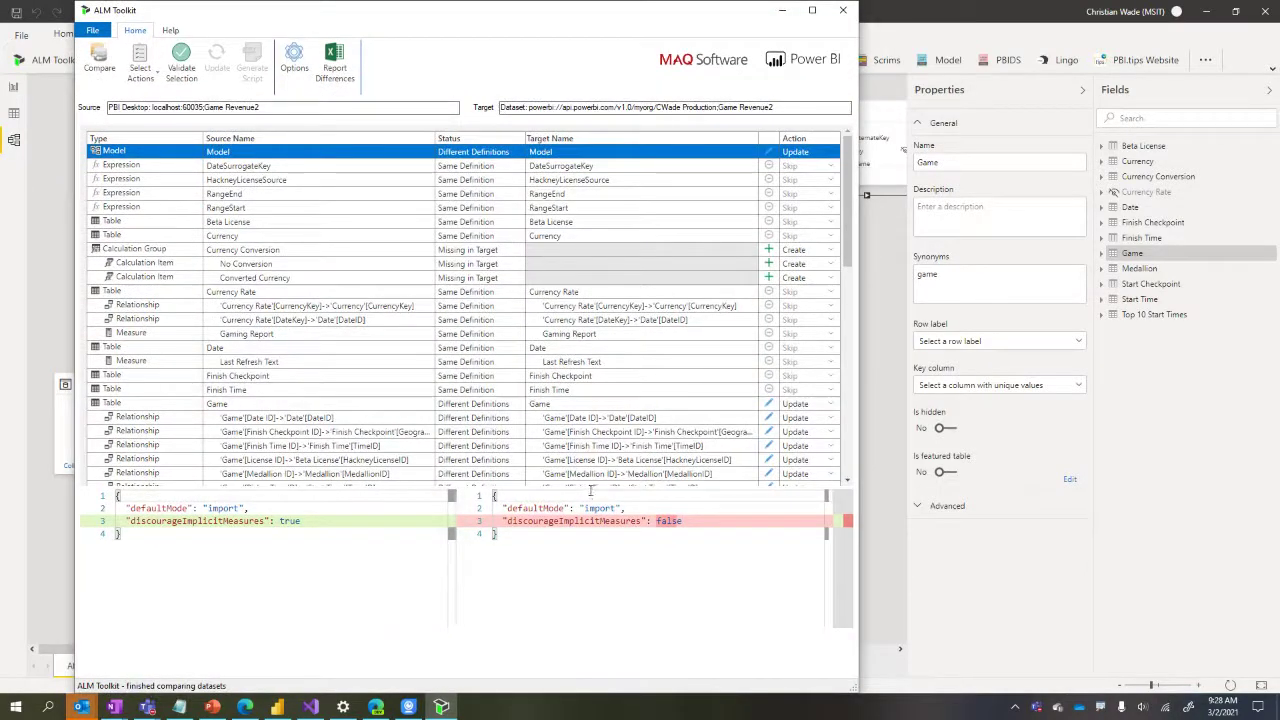
left_click_drag(590, 487, 590, 476)
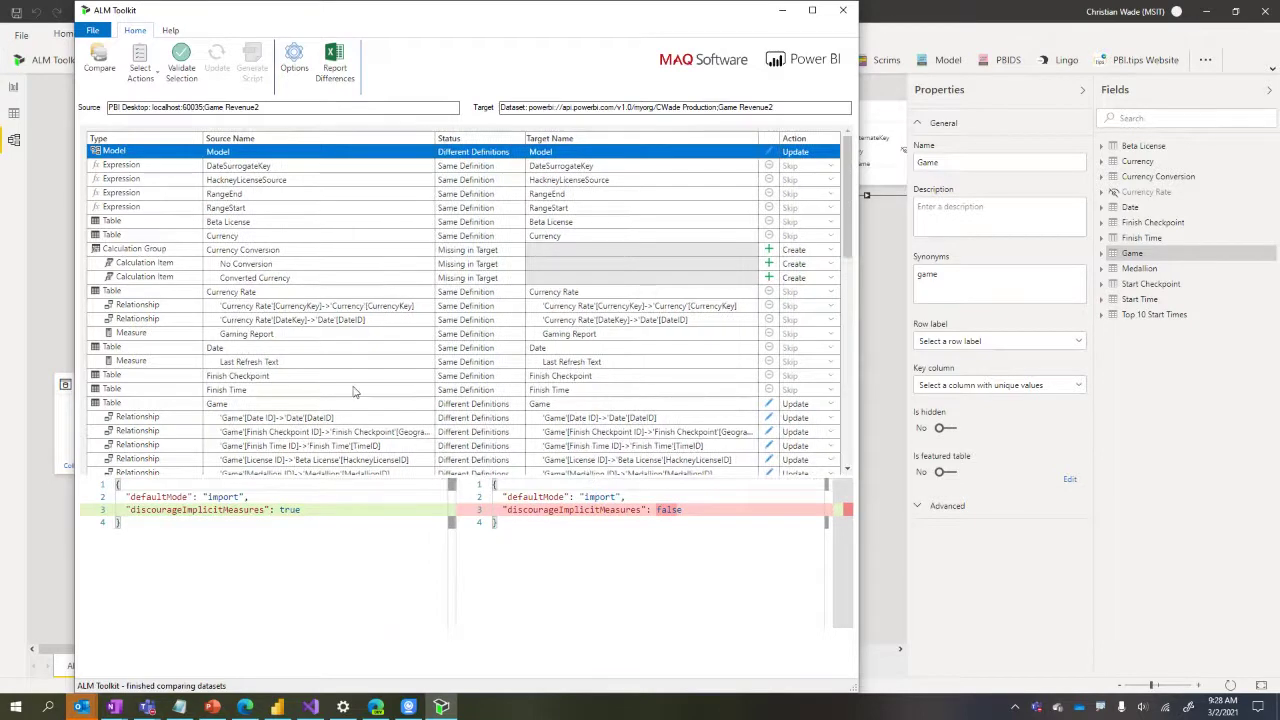
left_click(309, 181)
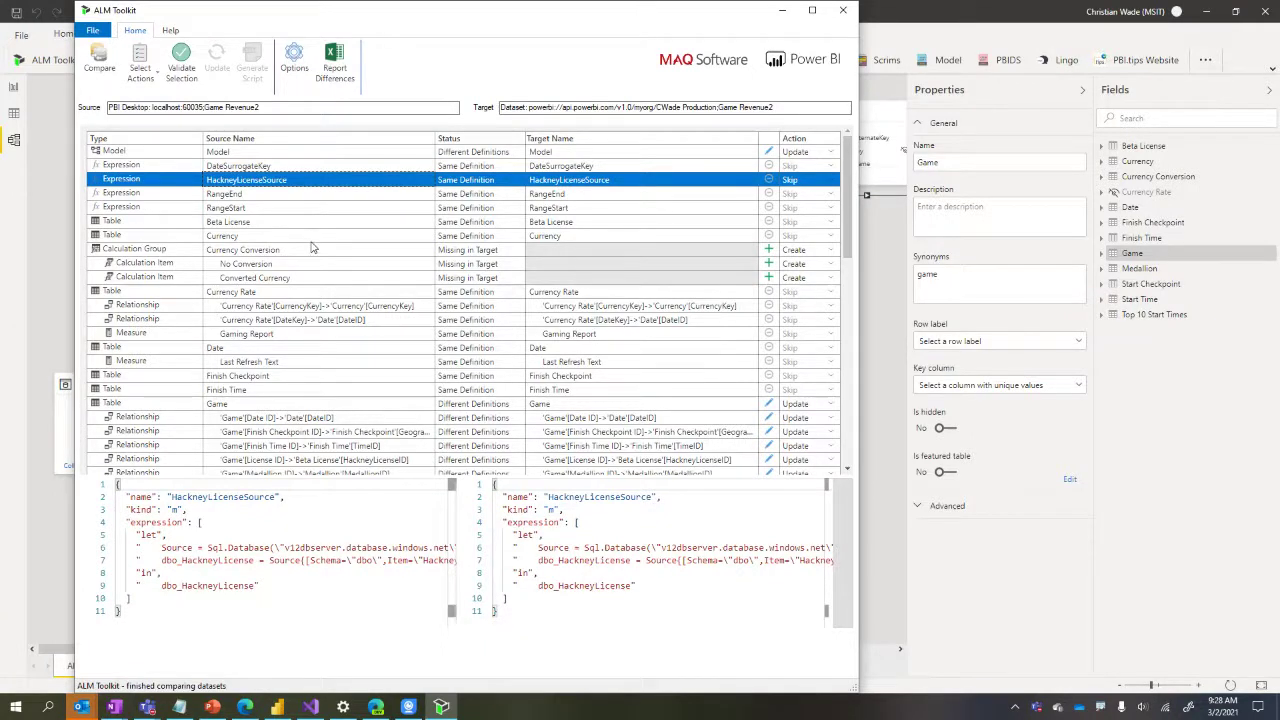
left_click(255, 278)
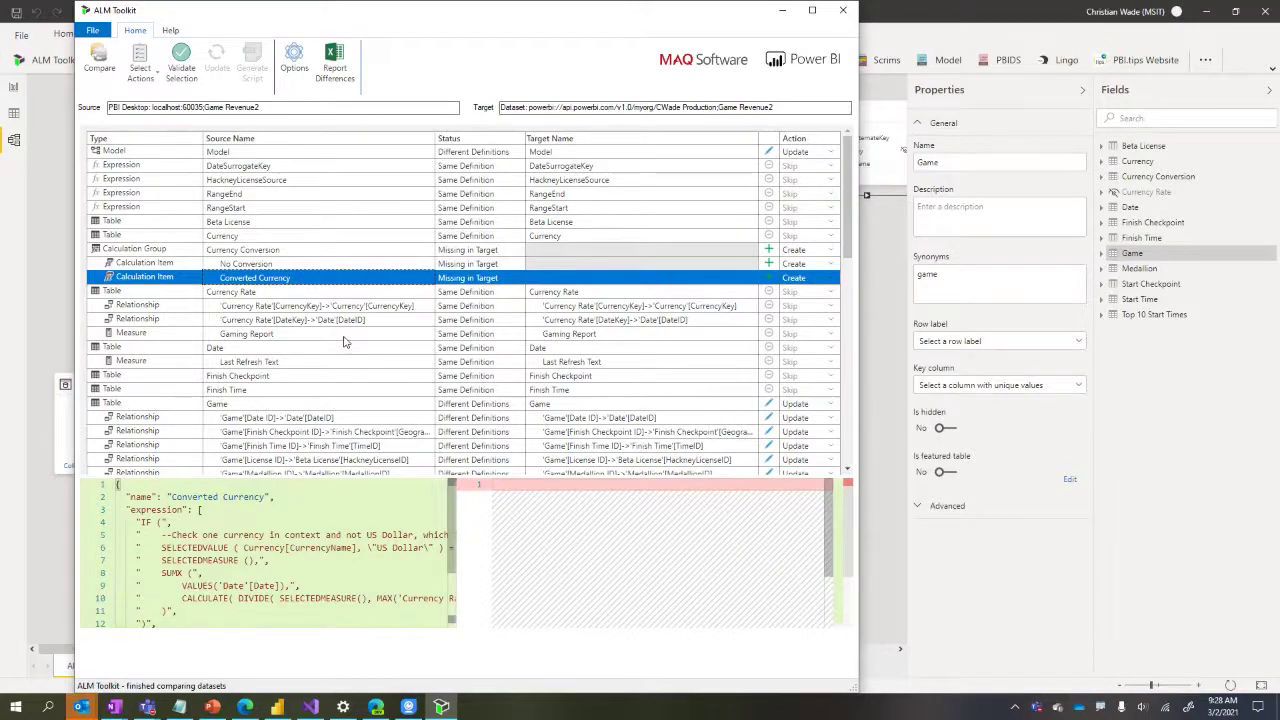
scroll(343, 342, "down", 15)
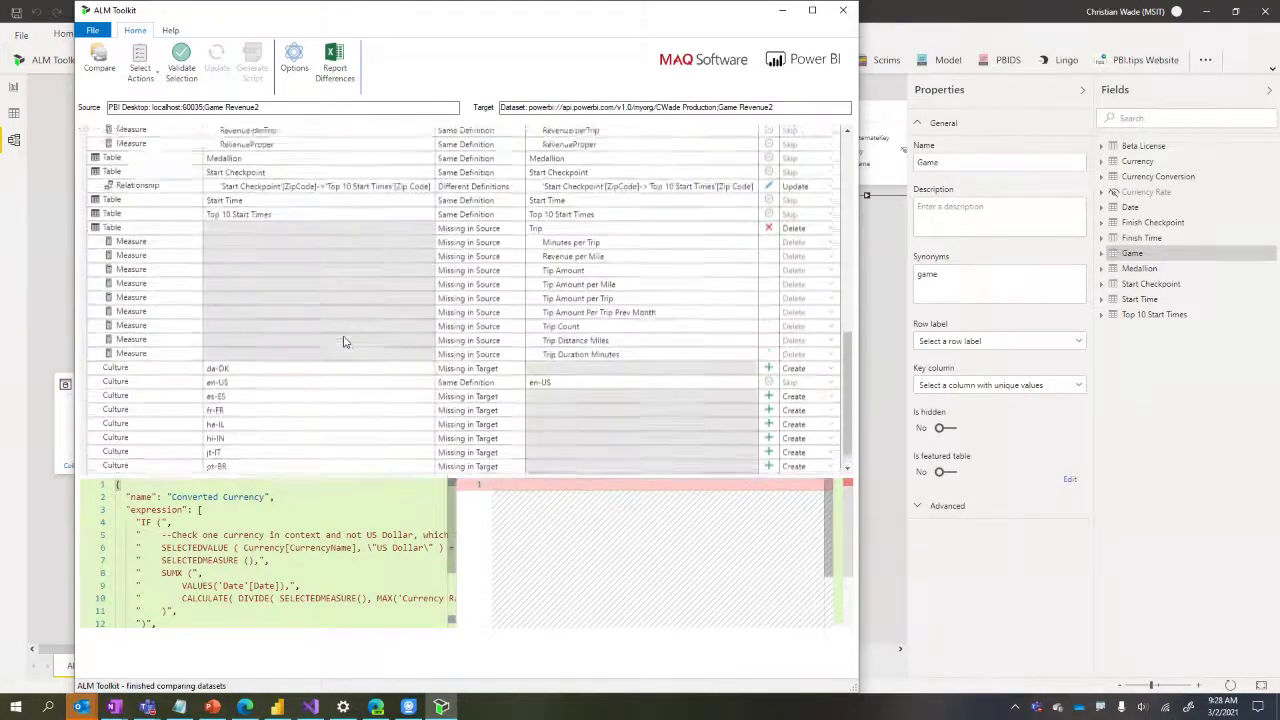
scroll(343, 342, "up", 8)
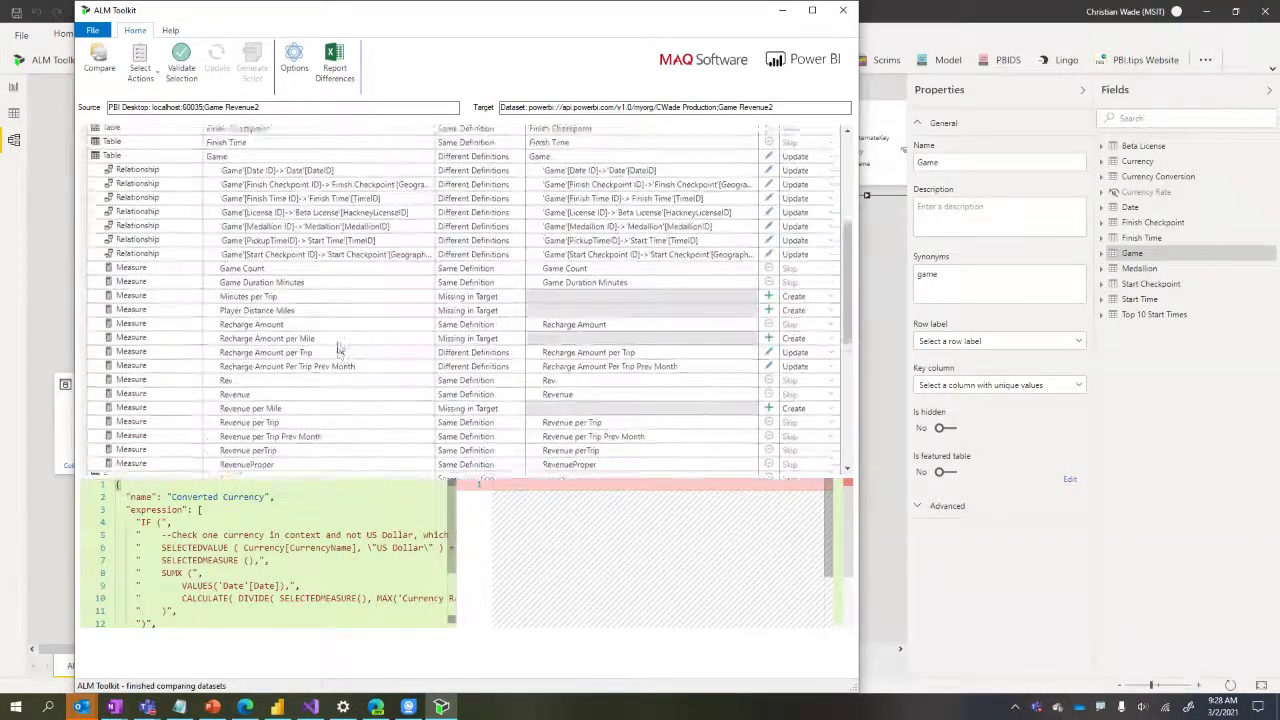
scroll(338, 348, "up", 6)
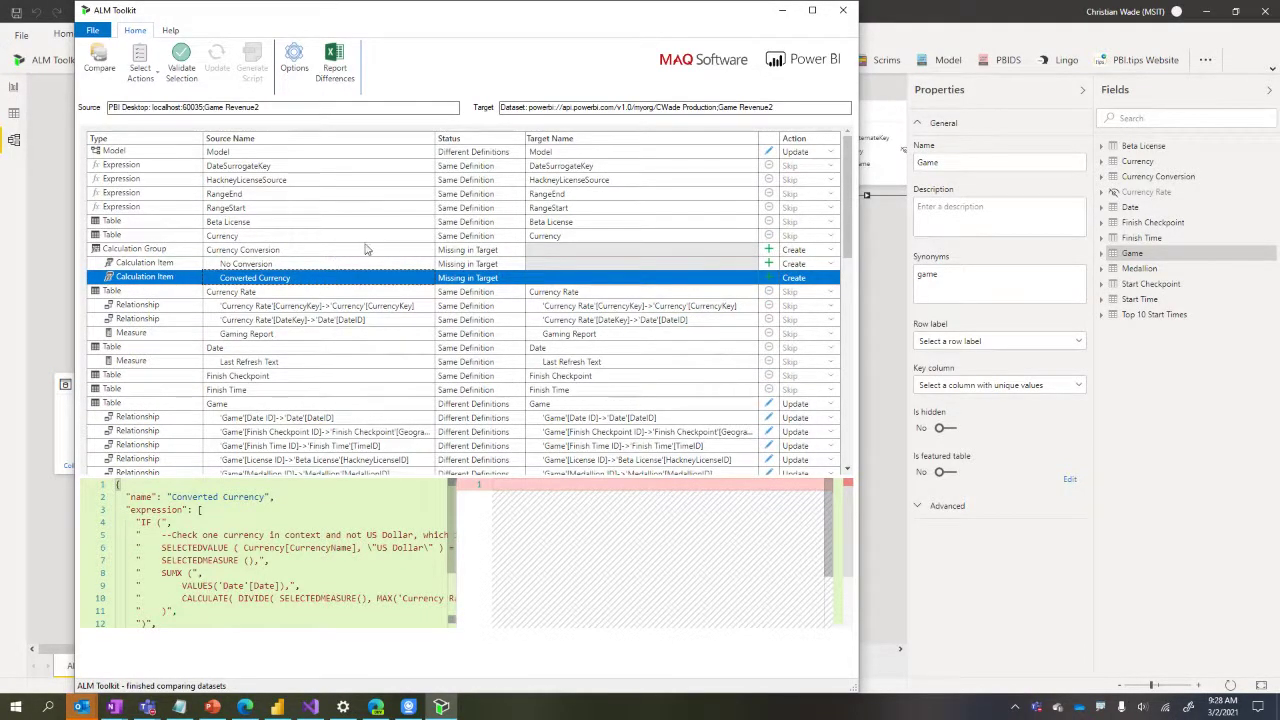
Compare the source and target definitions of the Currency Rate table and check the proposed action for the Converted Currency calculation item
left_click(372, 298)
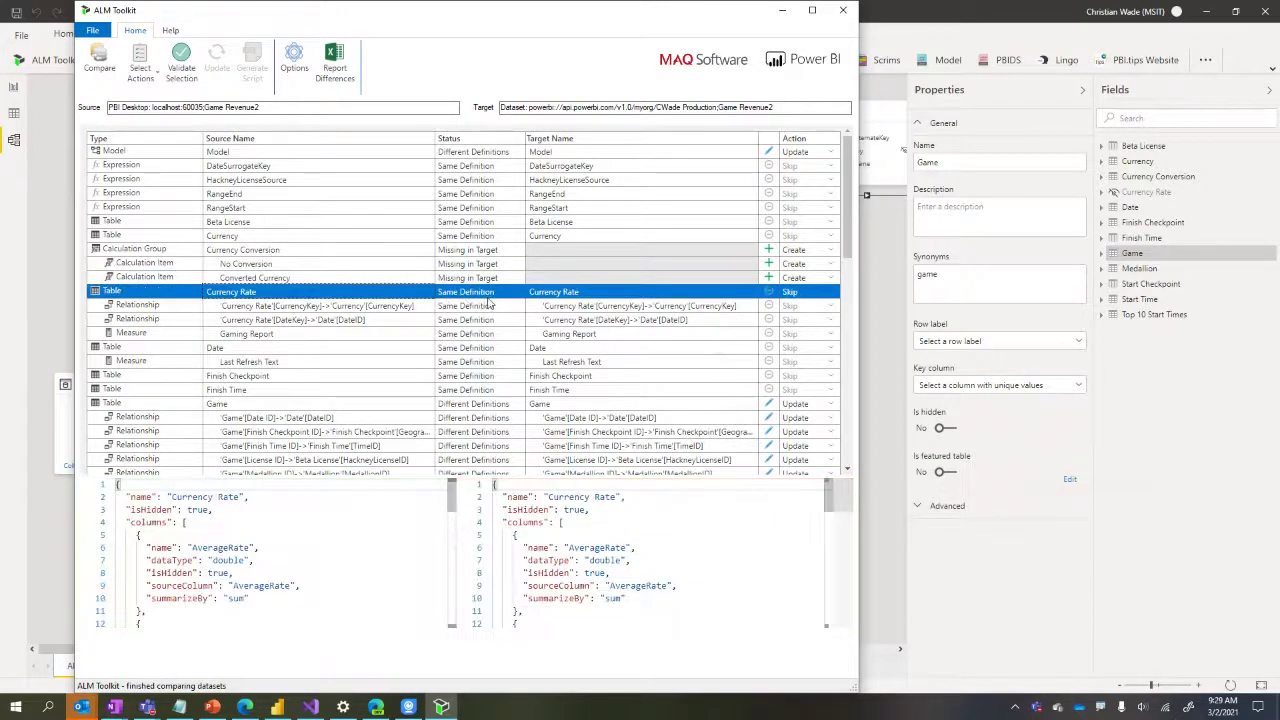
mouse_move(830, 495)
left_mouse_down()
mouse_move(860, 615)
mouse_move(835, 485)
left_mouse_up()
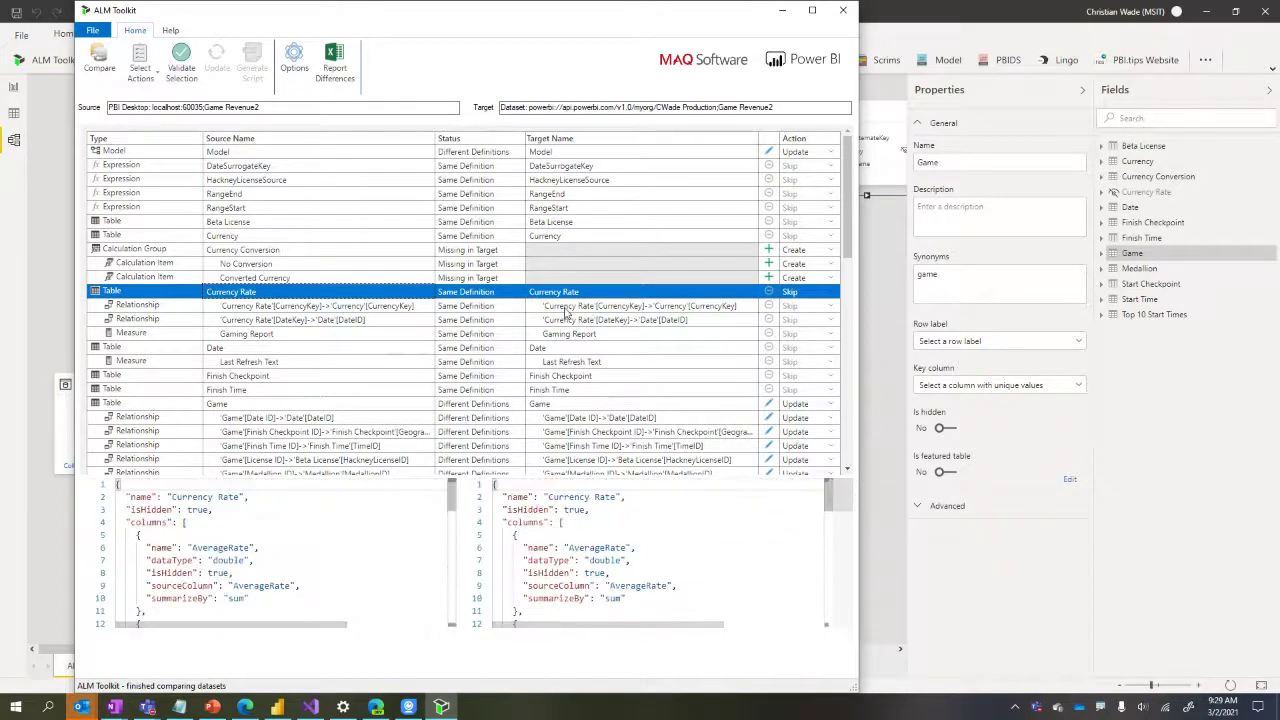
left_click(472, 277)
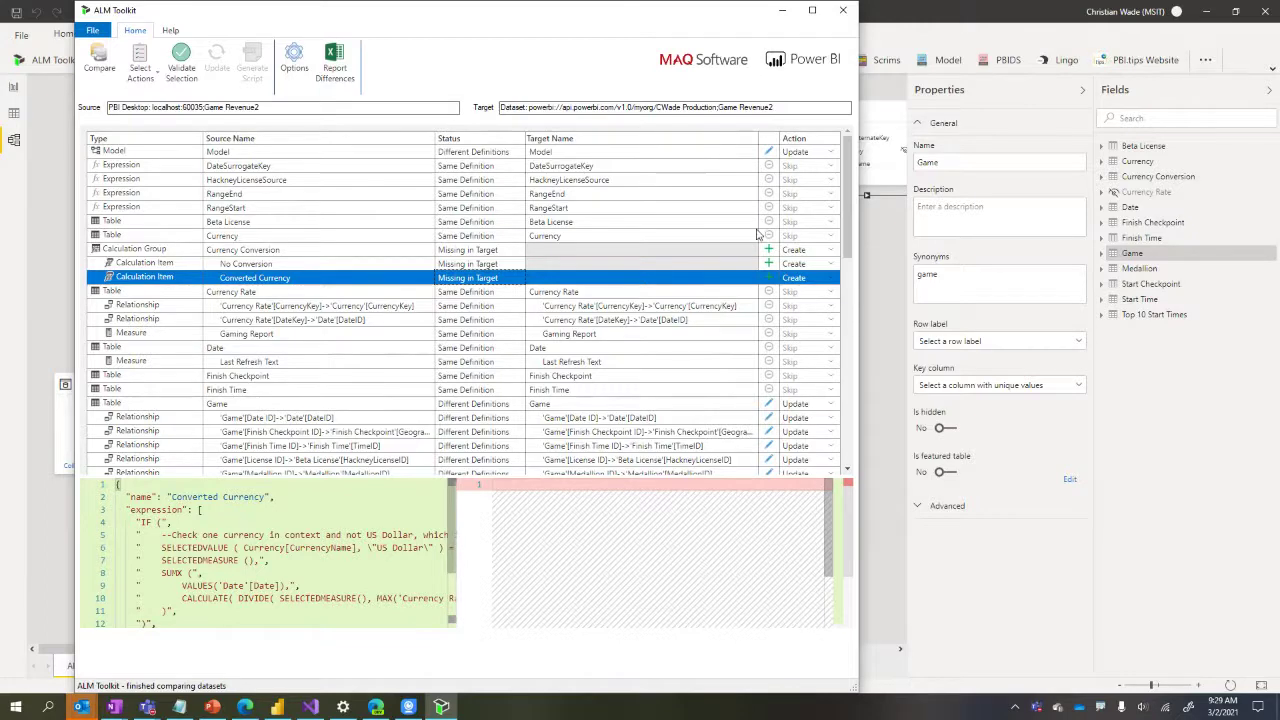
left_click(805, 280)
left_click(805, 281)
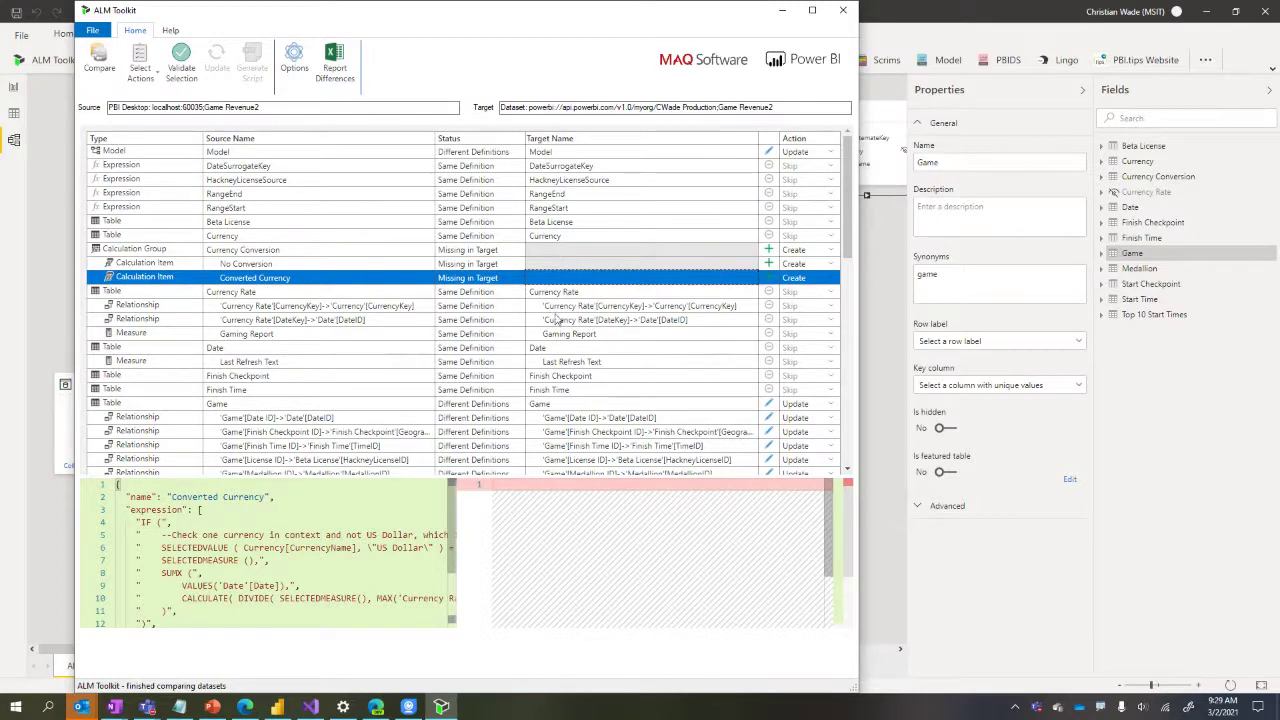
Examine the Game table's refresh policy and partition differences between source and target in an enlarged definition view
scroll(590, 388, "down", 5)
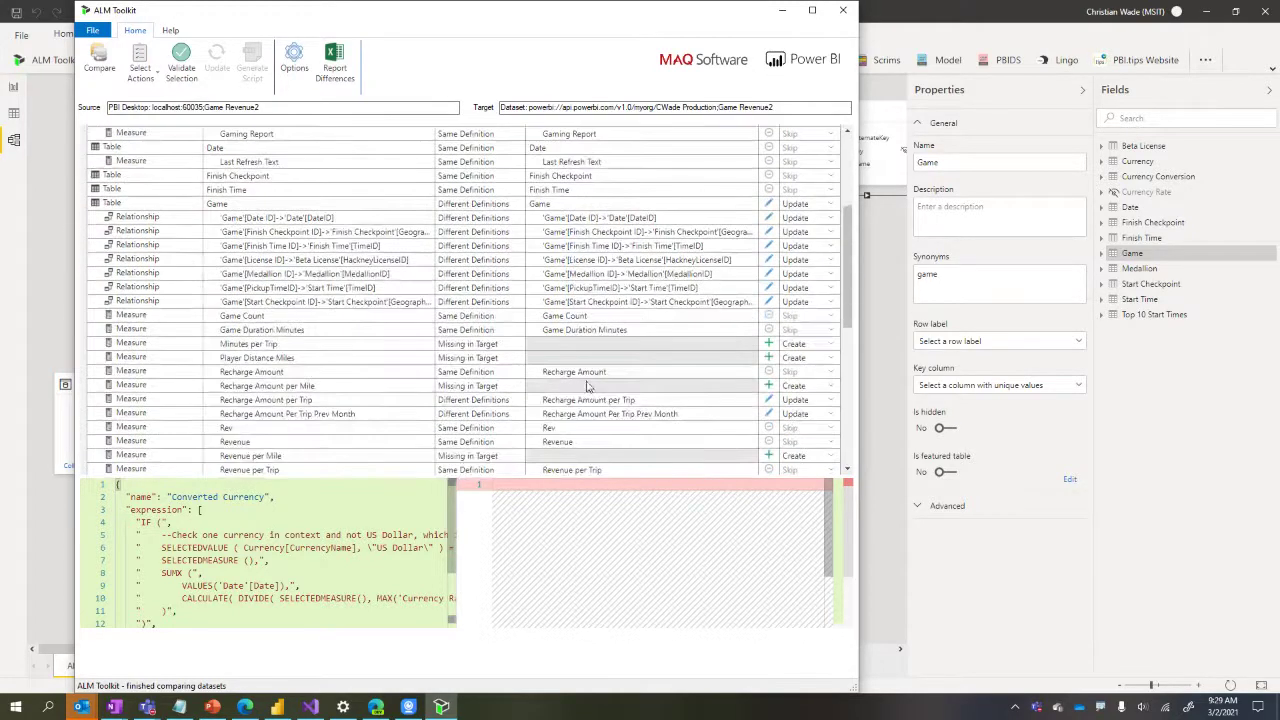
left_click(548, 205)
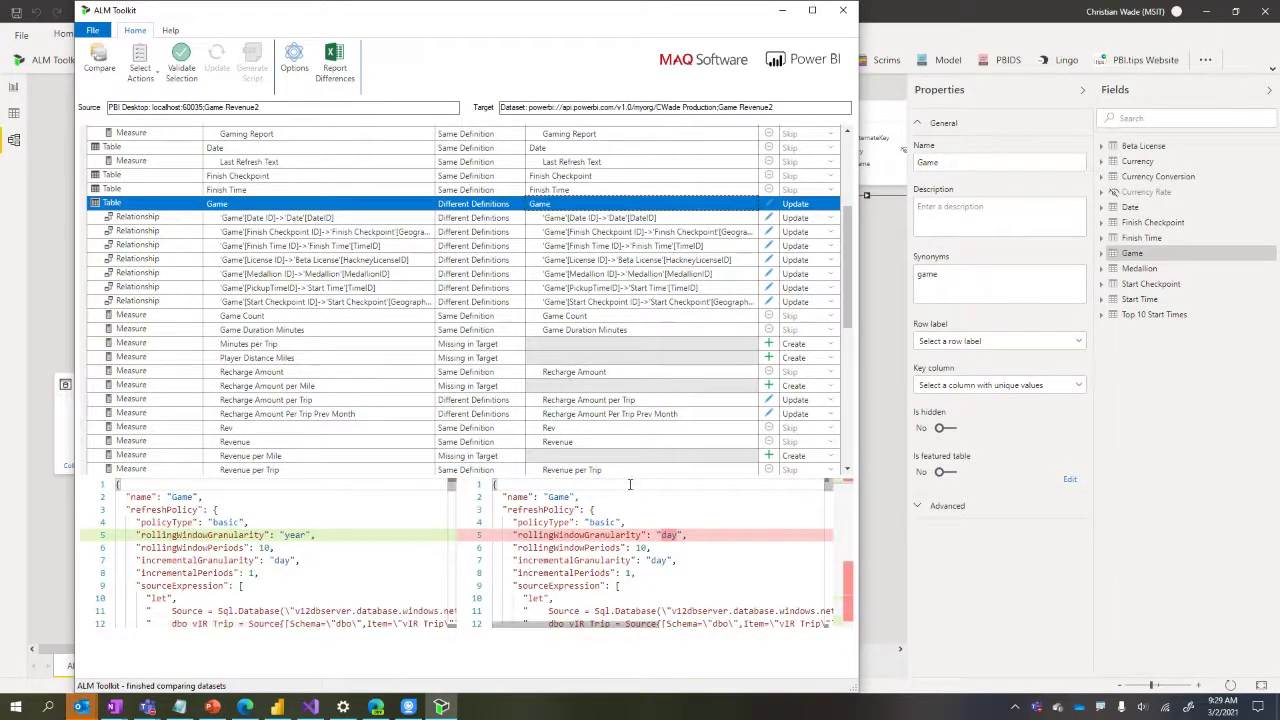
left_click_drag(629, 477, 632, 393)
left_click_drag(835, 410, 851, 540)
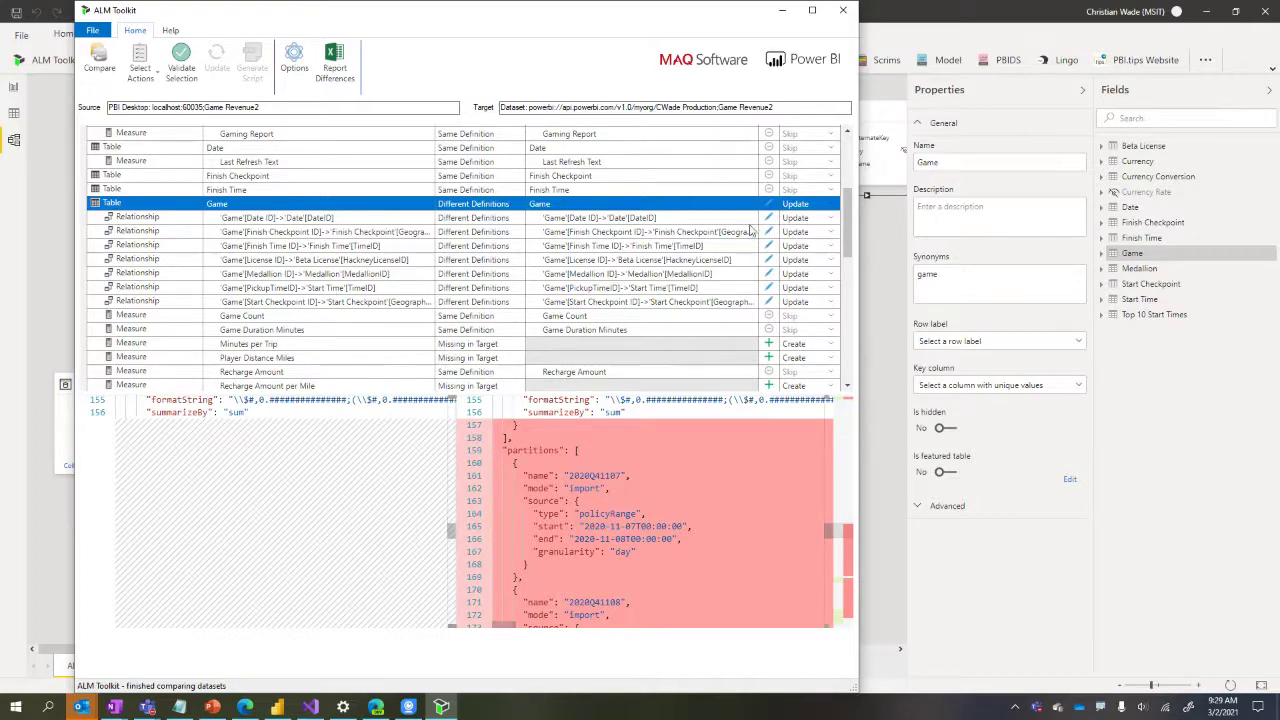
Review the comparison options and the available database processing options, and close the options without changing them
left_click(296, 55)
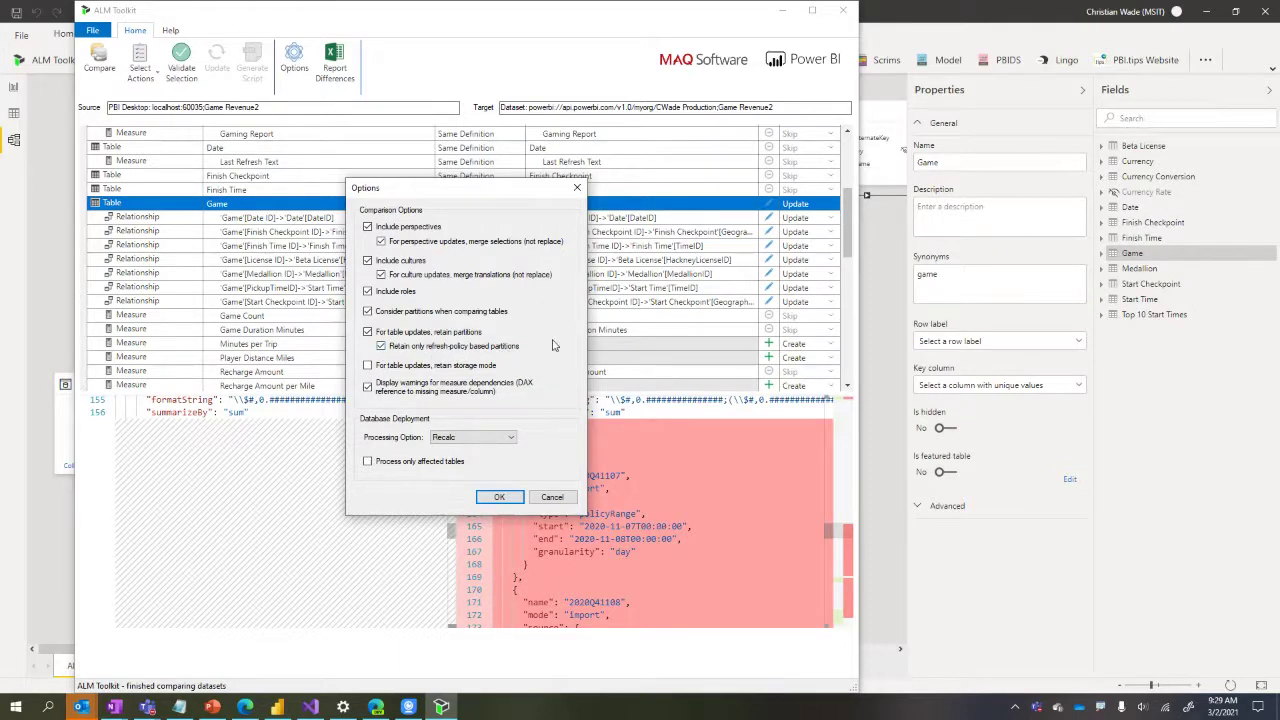
left_click(475, 438)
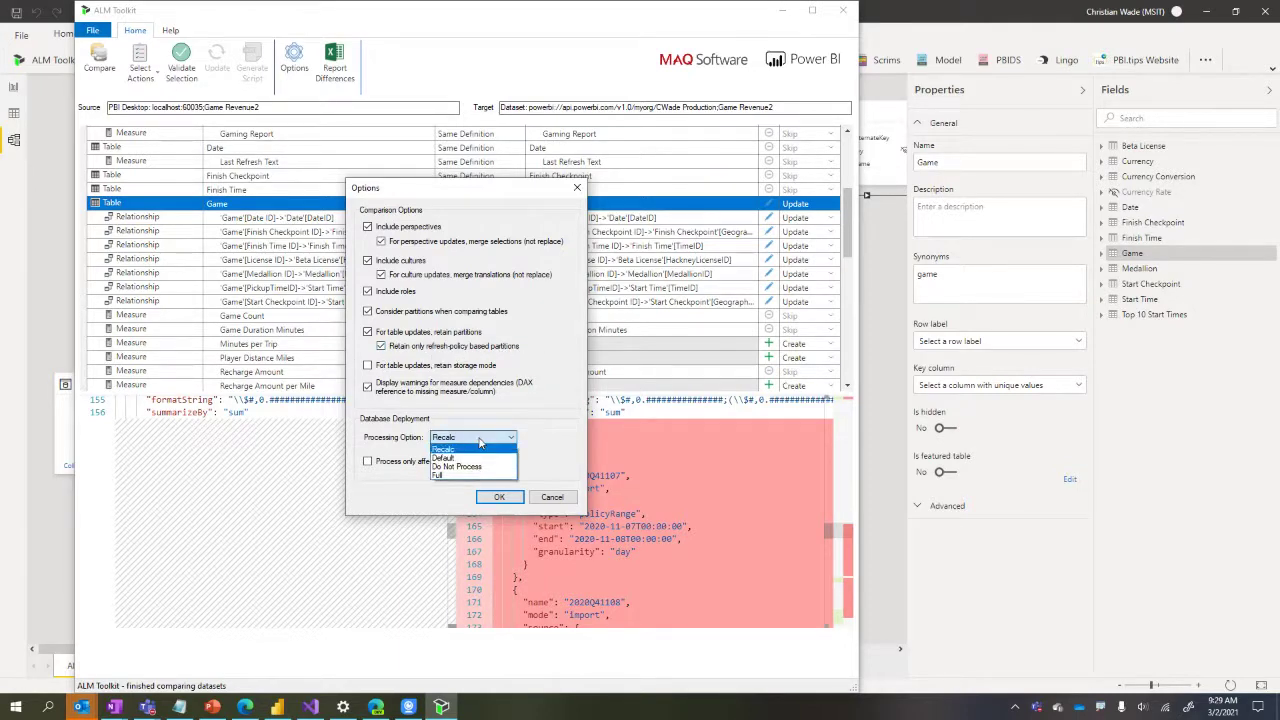
left_click(480, 443)
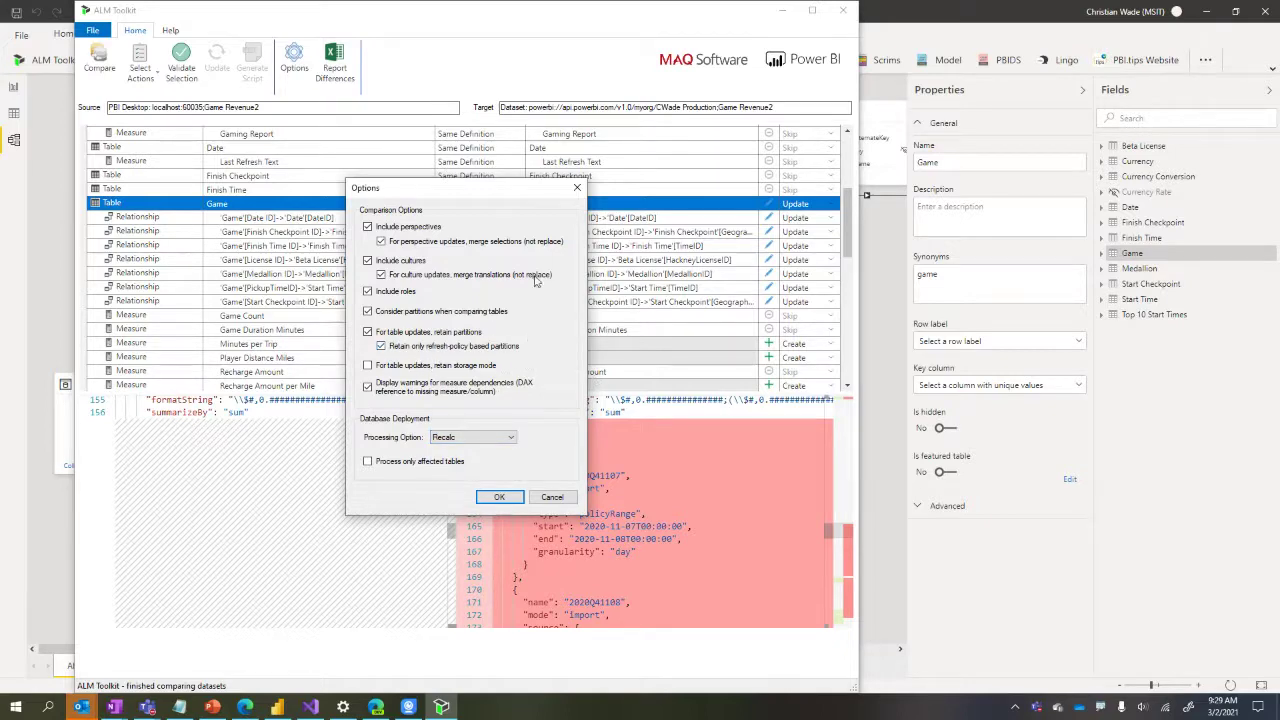
left_click(577, 187)
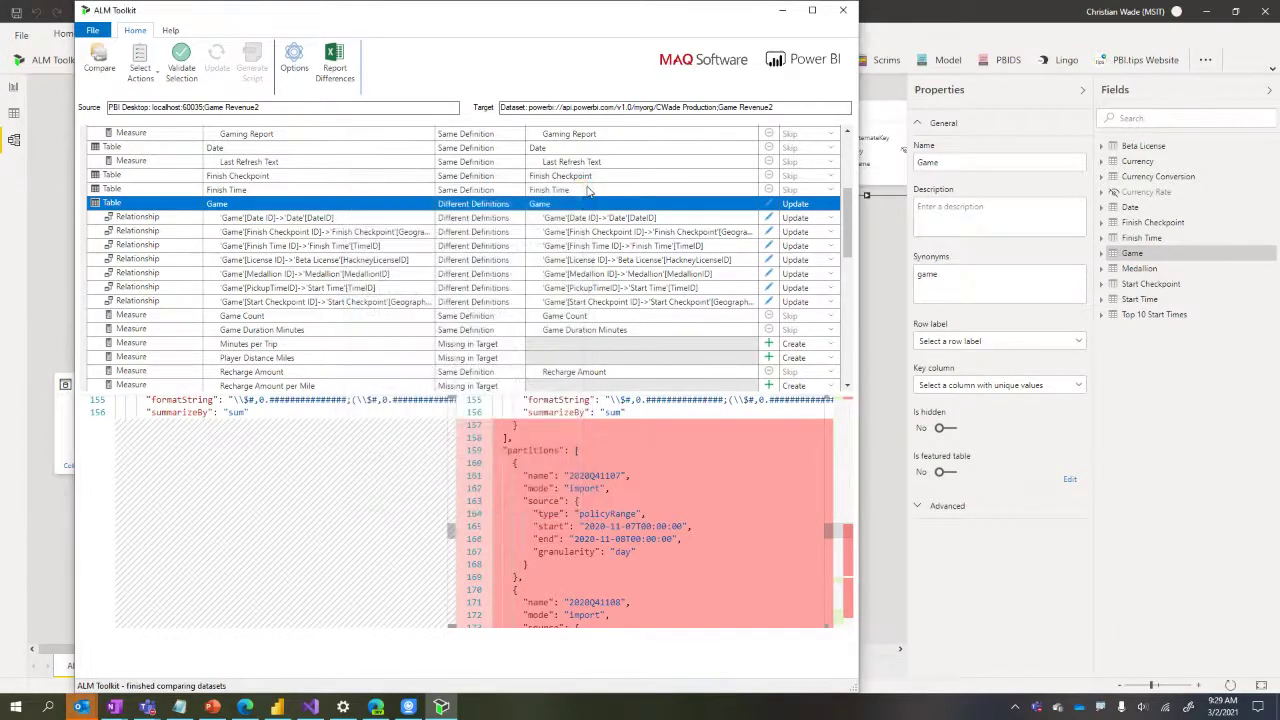
Set the Game table's update to Skip and examine the definition differences of its relationship to the Date table
right_click(617, 204)
left_click(680, 211)
left_click(568, 219)
scroll(580, 250, "down", 3)
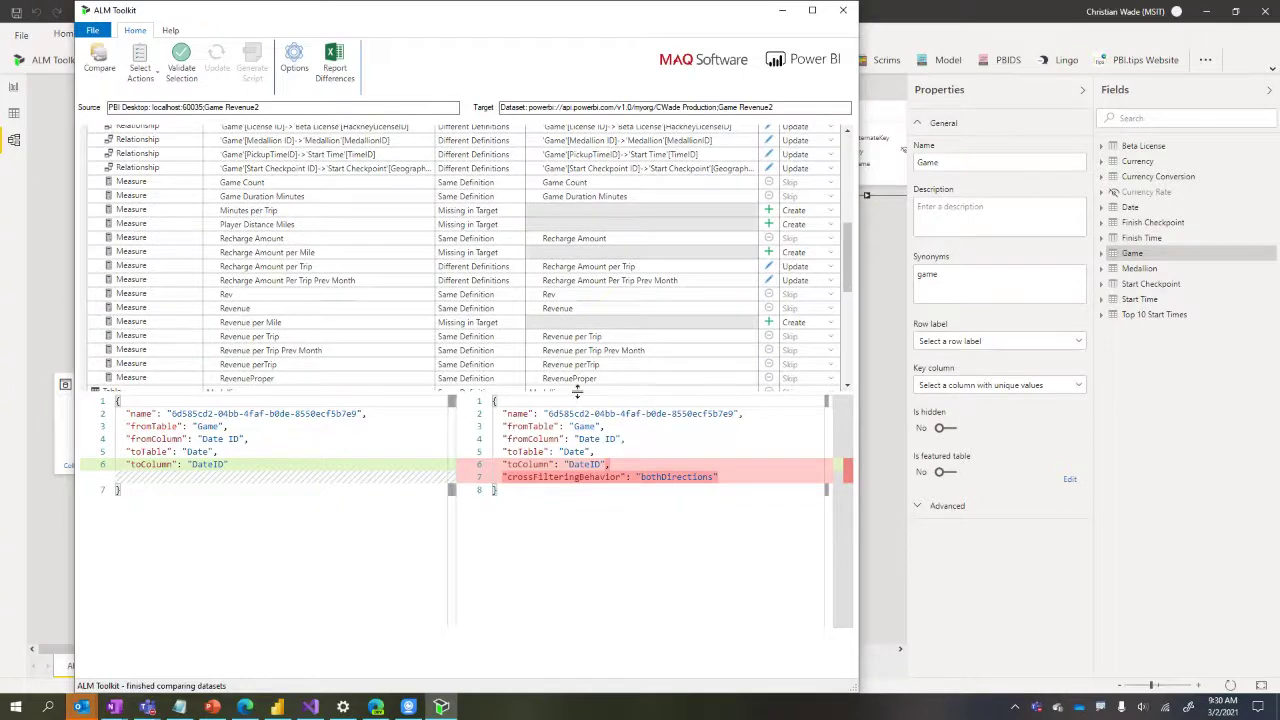
left_click_drag(576, 396, 570, 494)
scroll(590, 370, "up", 3)
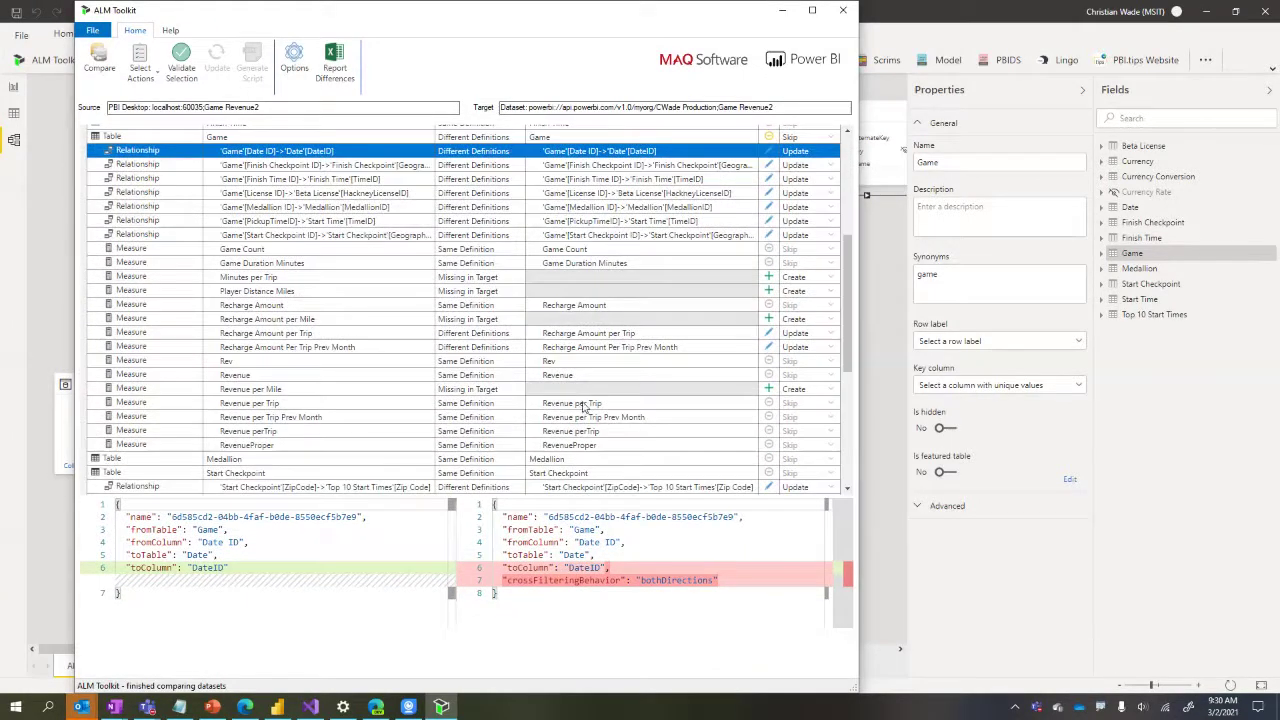
Set the action to Skip for the Game table's relationships and its measures through Revenue per Trip
left_click(585, 403, "shift")
right_click(586, 404)
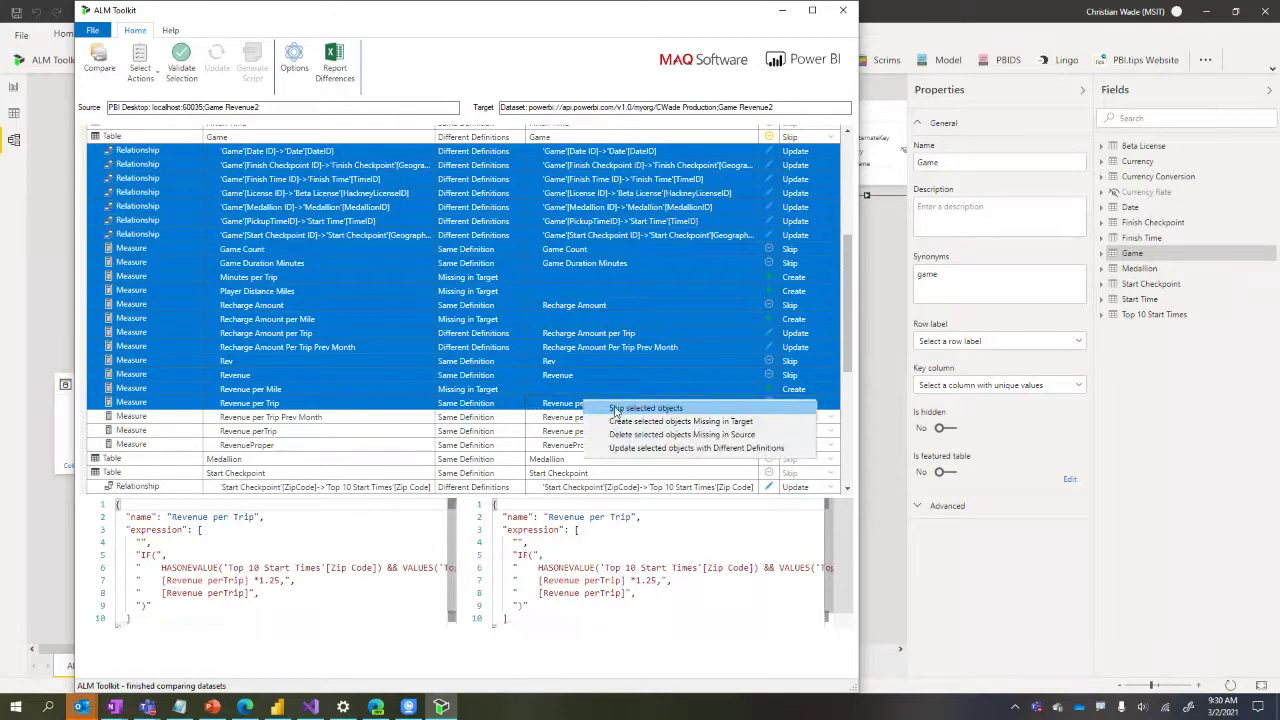
left_click(617, 406)
Skip updating the relationship from Start Checkpoint's ZipCode to Top 10 Start Times' Zip Code
scroll(618, 399, "down", 1)
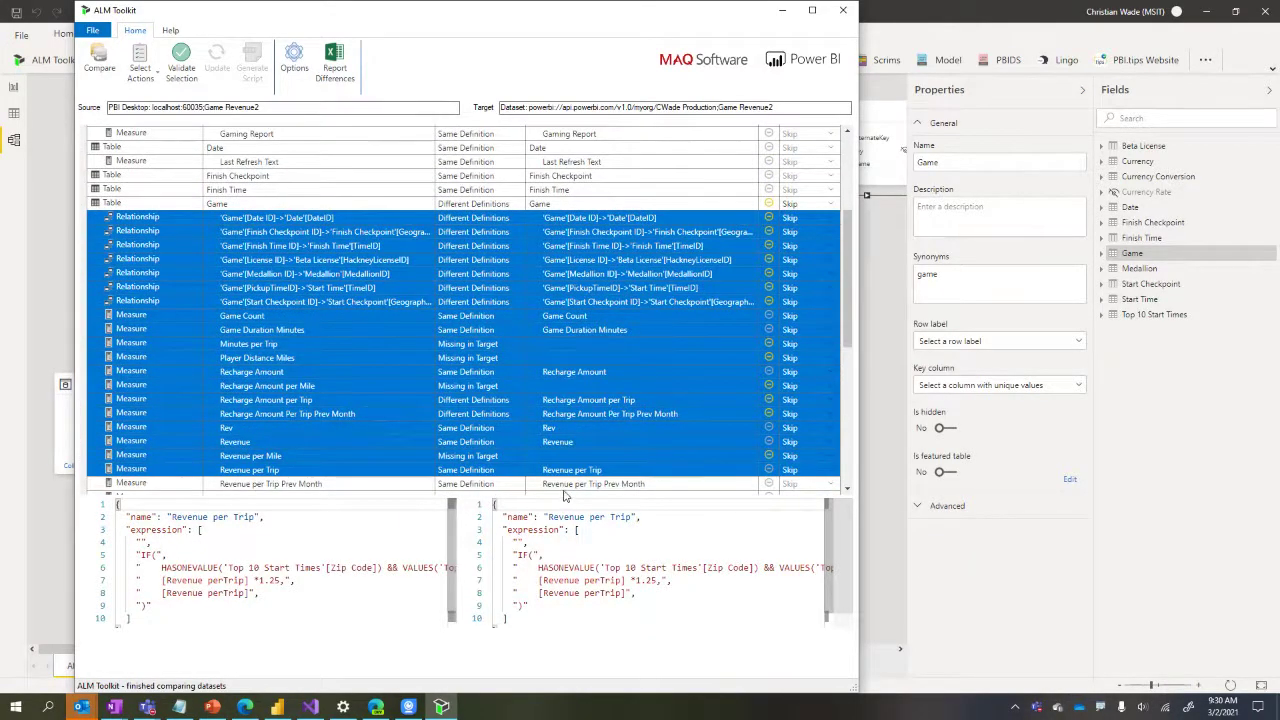
scroll(570, 450, "down", 6)
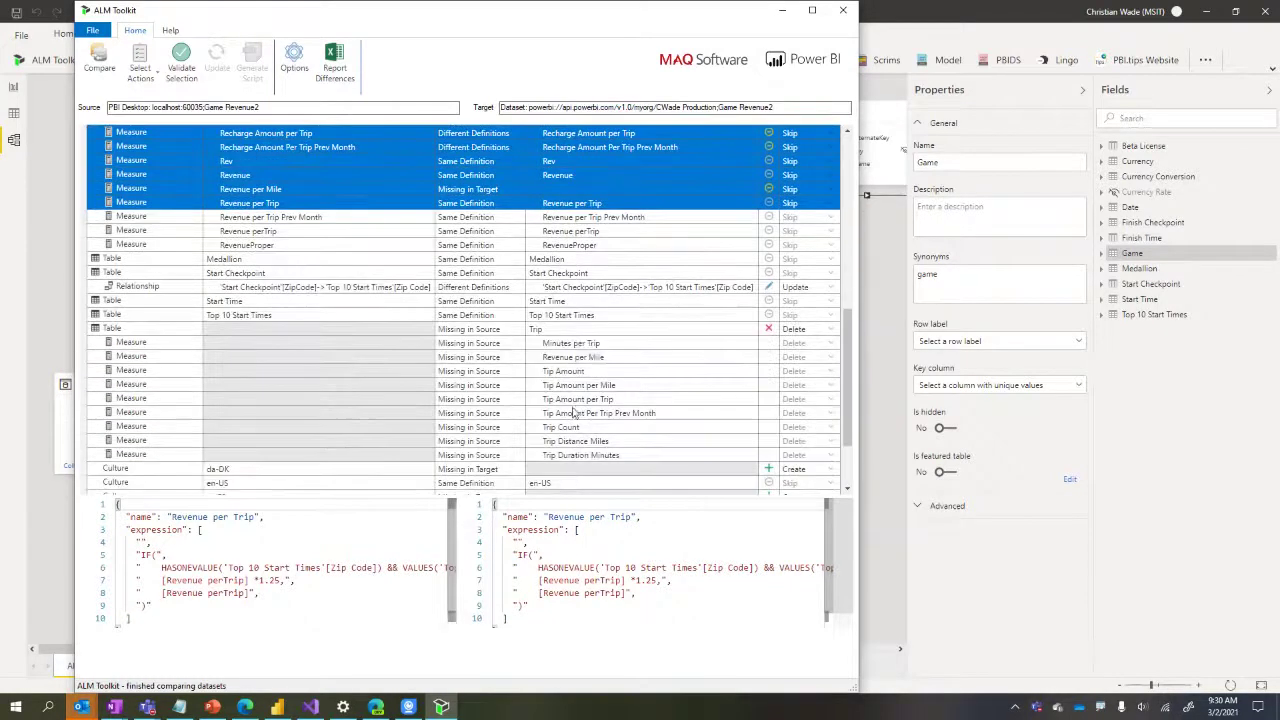
right_click(595, 288)
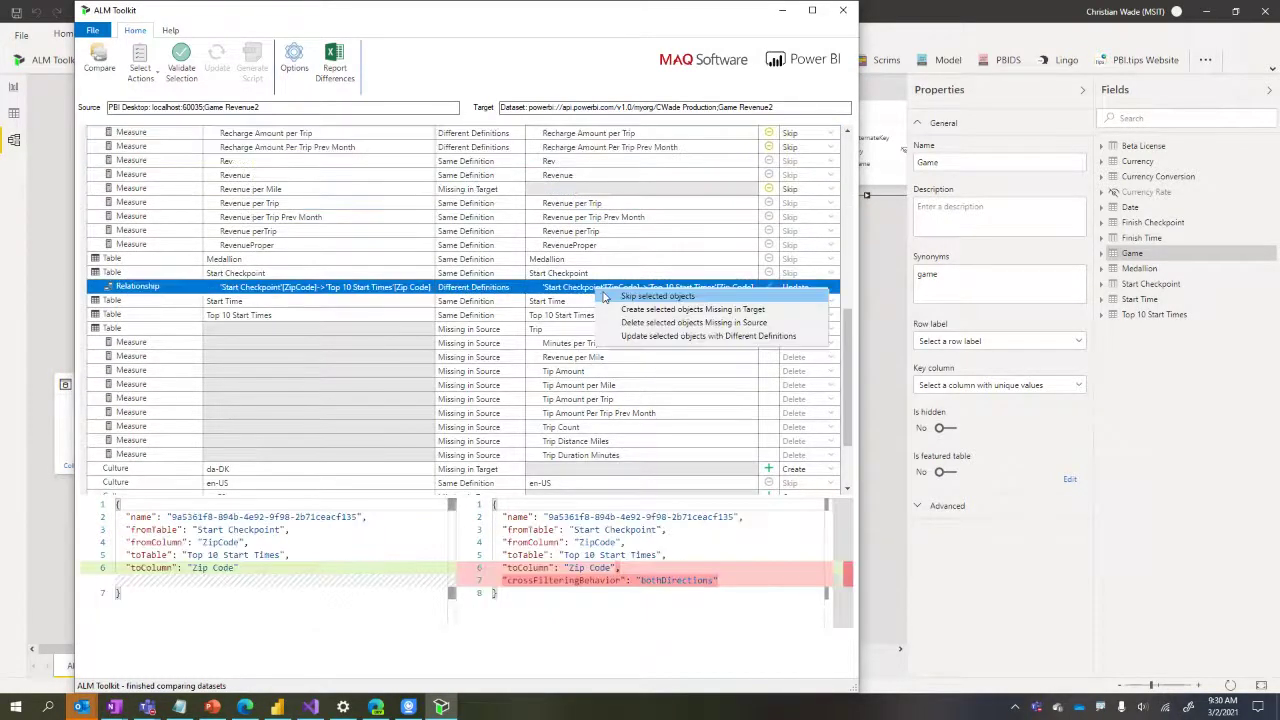
left_click(606, 296)
scroll(620, 260, "up", 3)
scroll(620, 303, "up", 2)
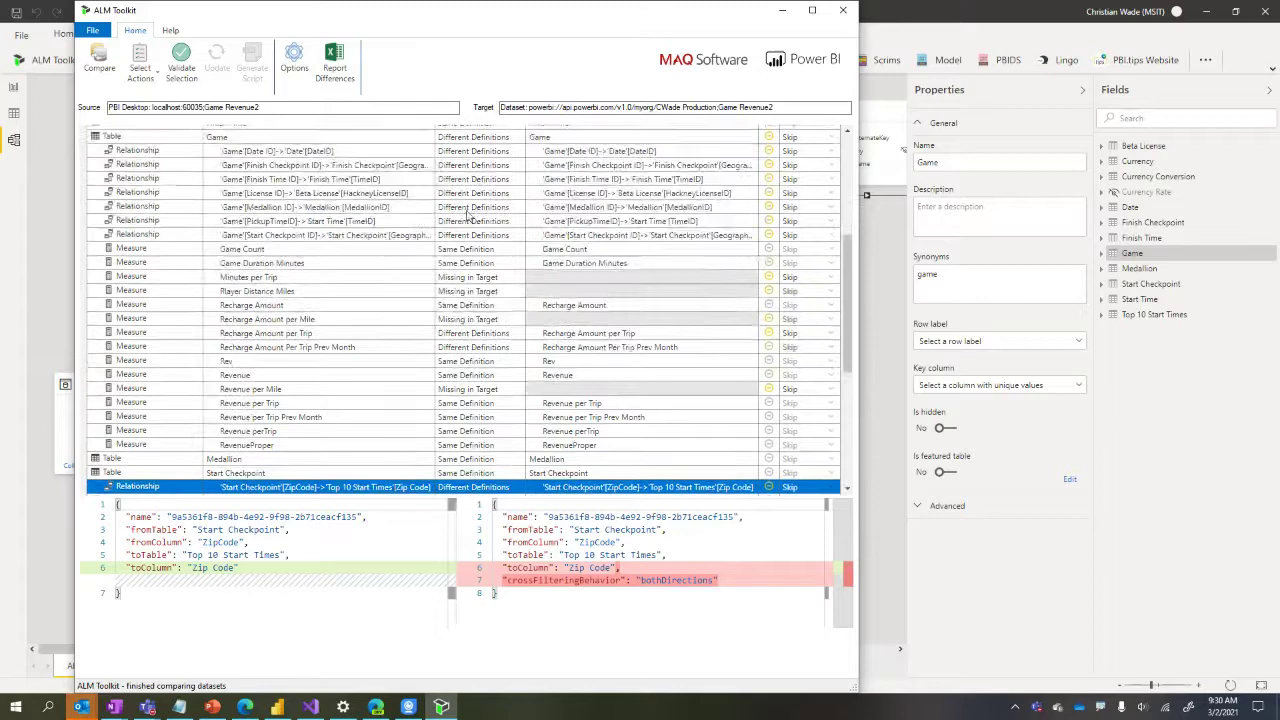
Hide the skipped objects that have the same definition and review the remaining differences
left_click(140, 65)
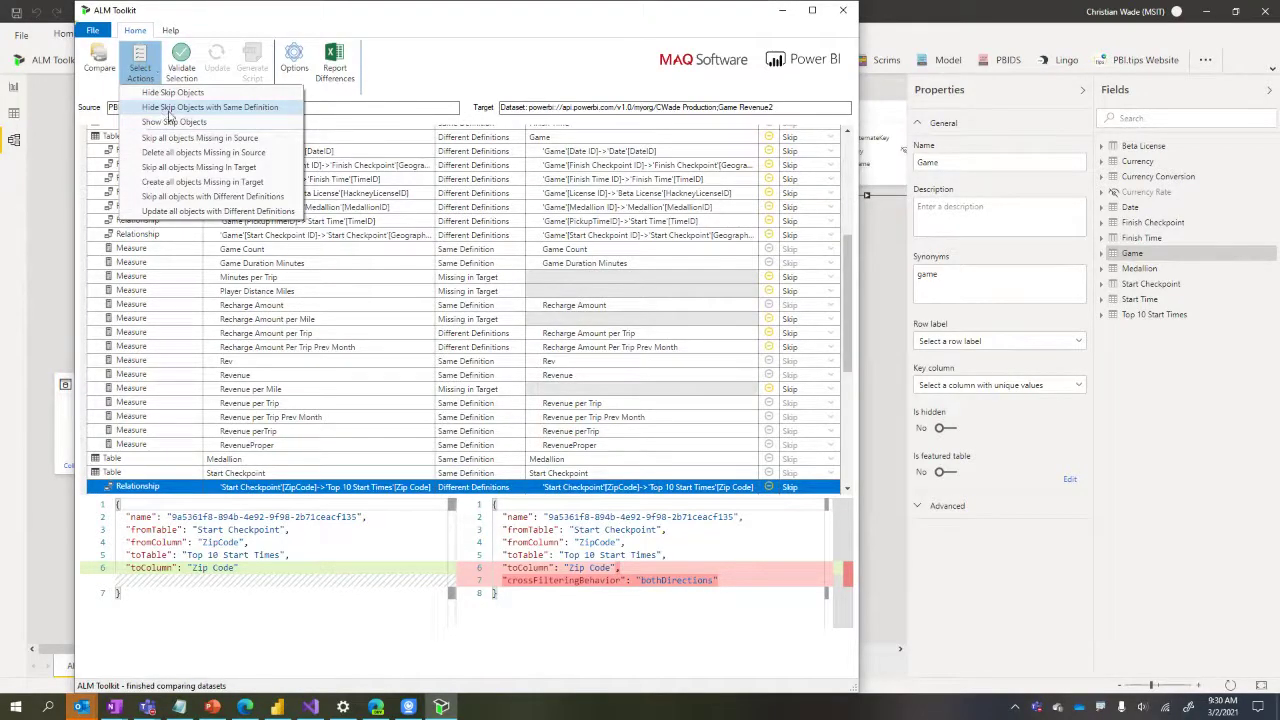
left_click(172, 108)
scroll(476, 284, "up", 2)
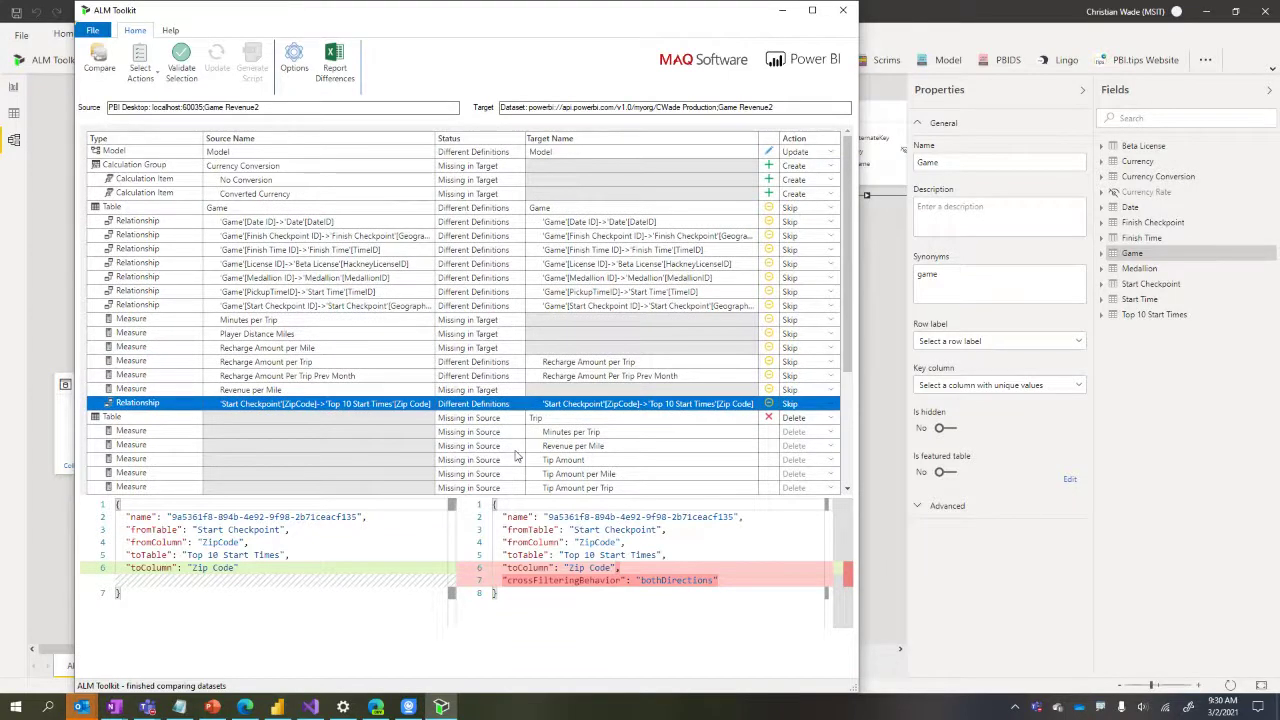
scroll(617, 355, "down", 4)
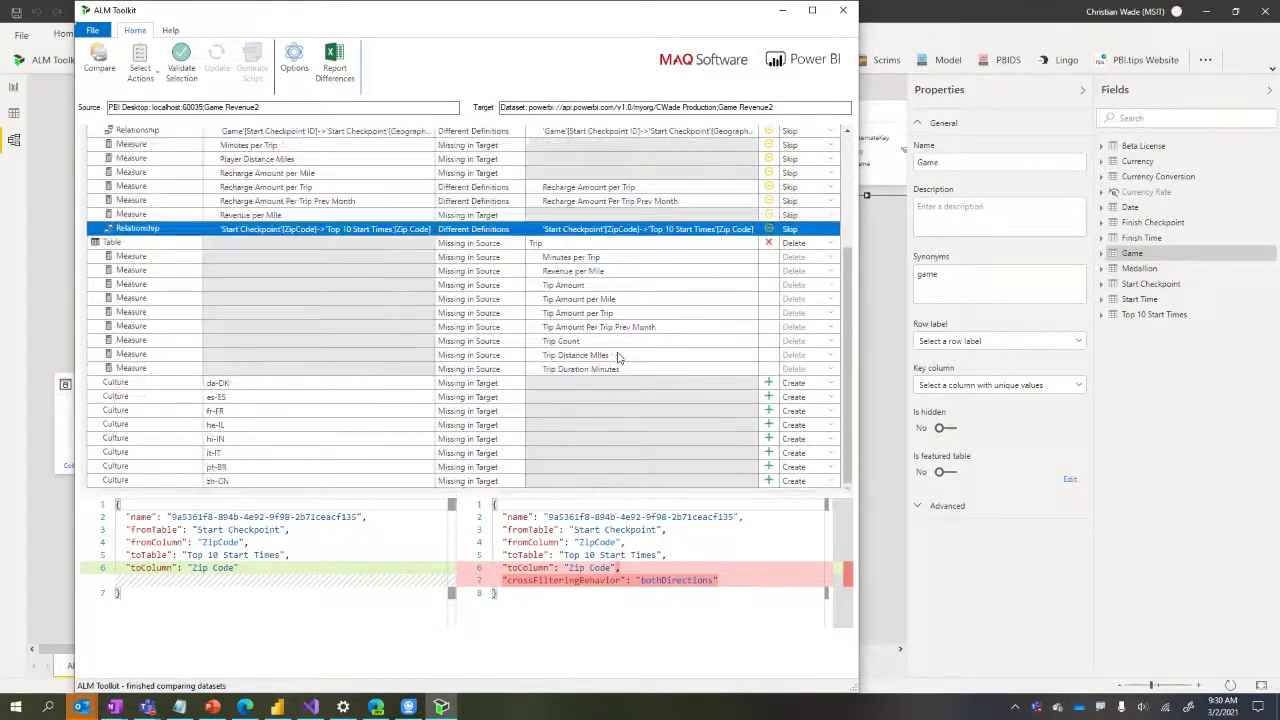
scroll(617, 355, "up", 2)
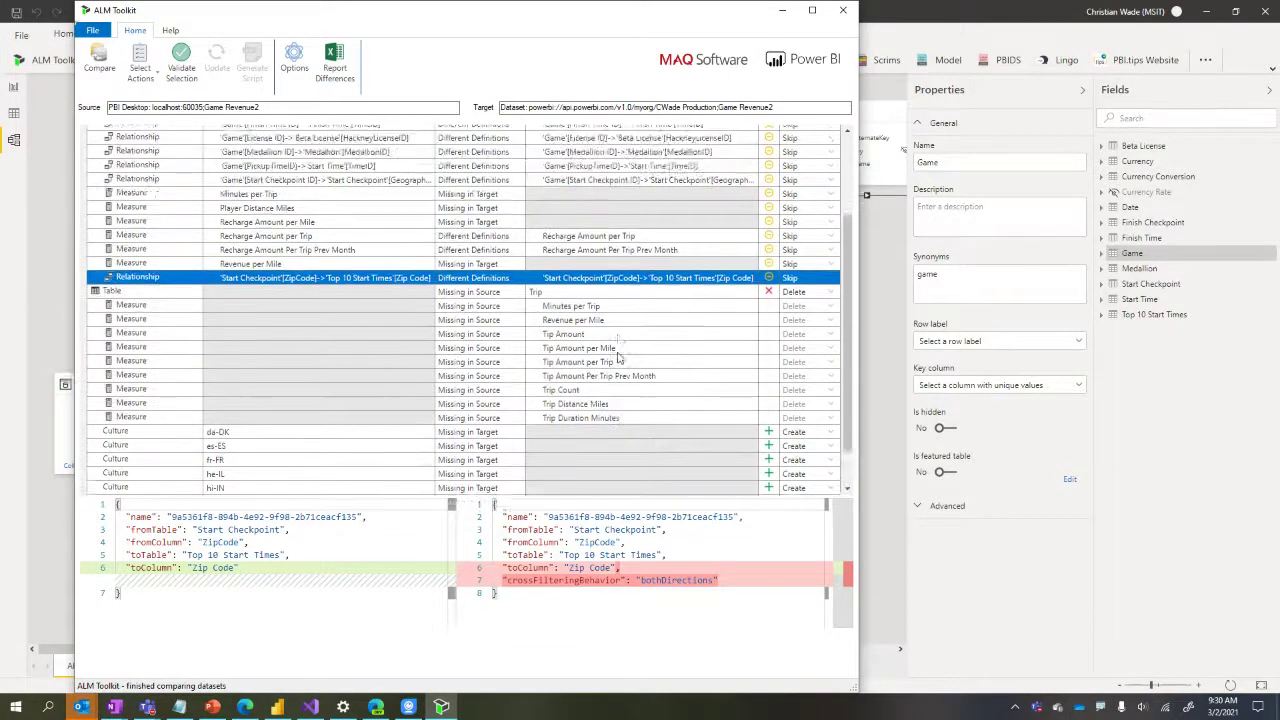
Set the action for the Trip table missing in the source to Skip
left_click(683, 311)
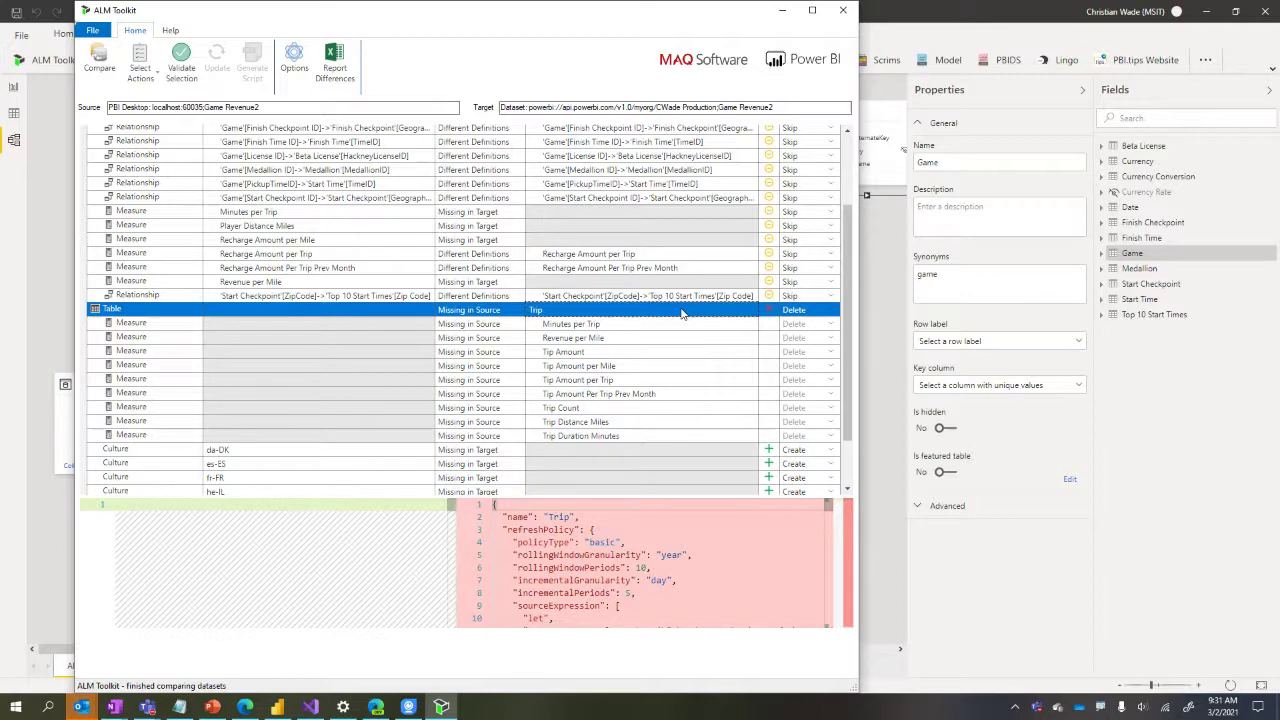
left_click(804, 311)
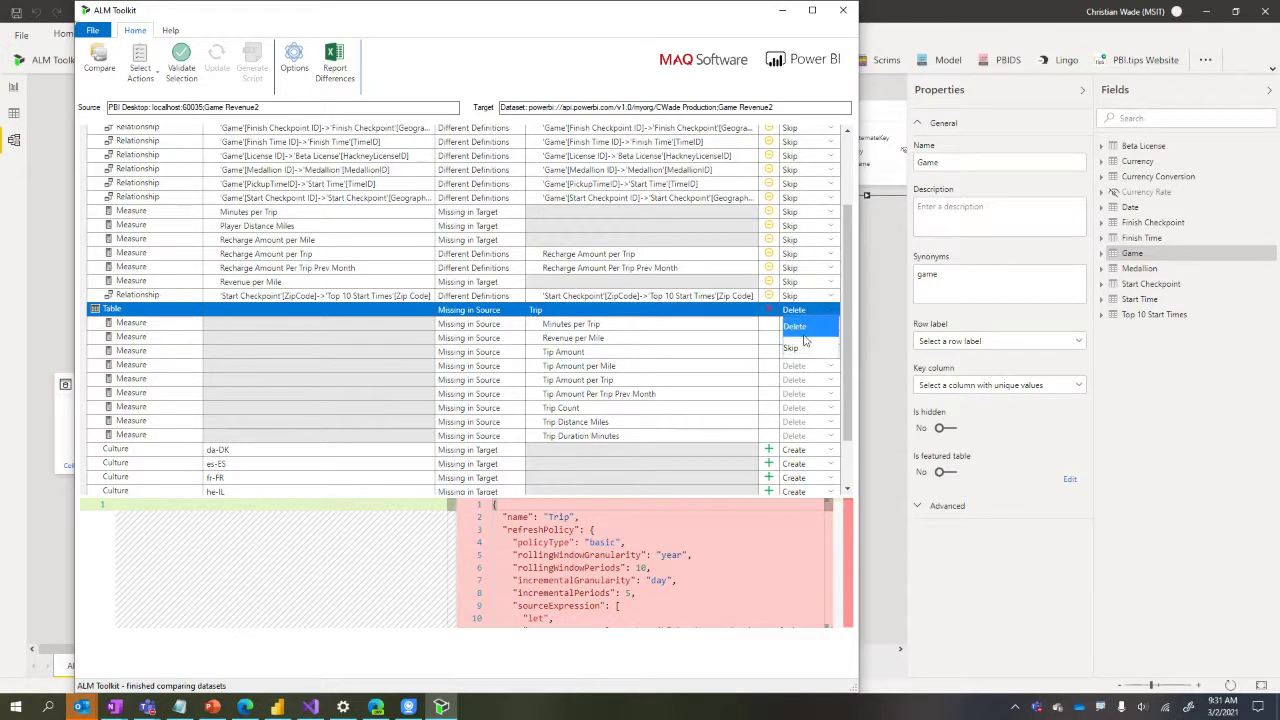
left_click(803, 350)
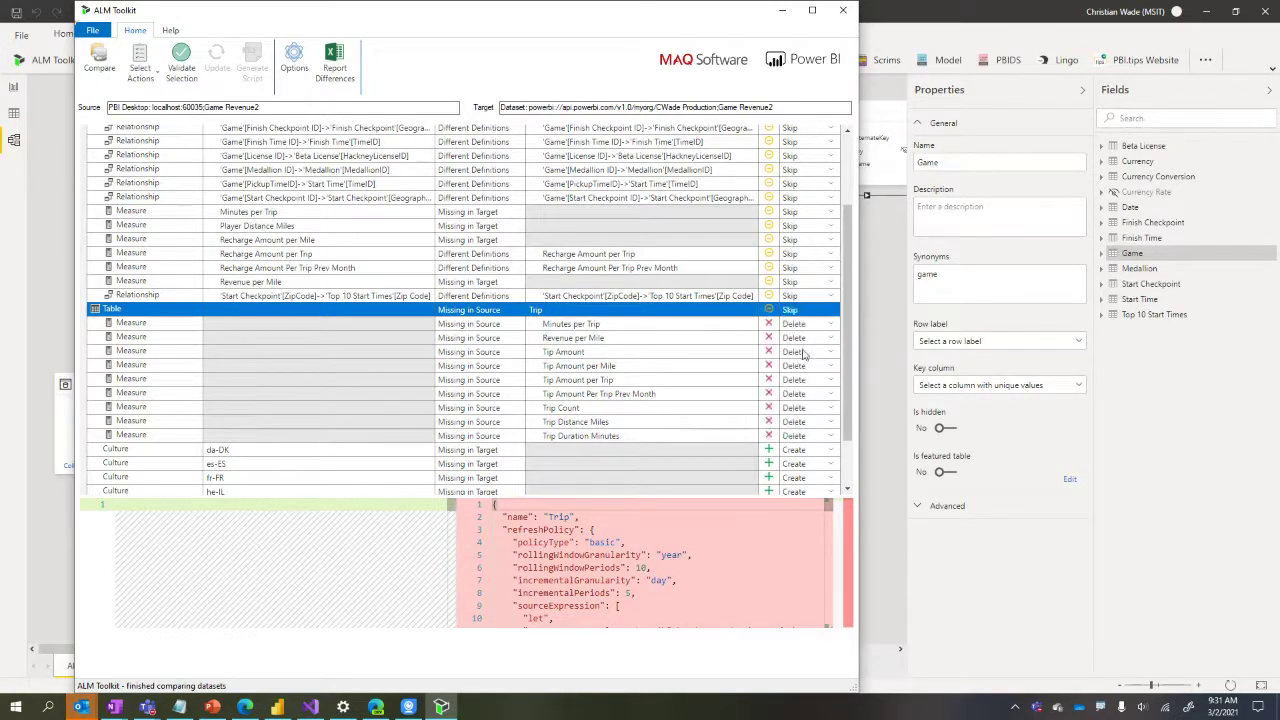
Skip deleting the Trip table's measures from Tip Amount through Trip Count
left_click(663, 353)
left_click(643, 407, "shift")
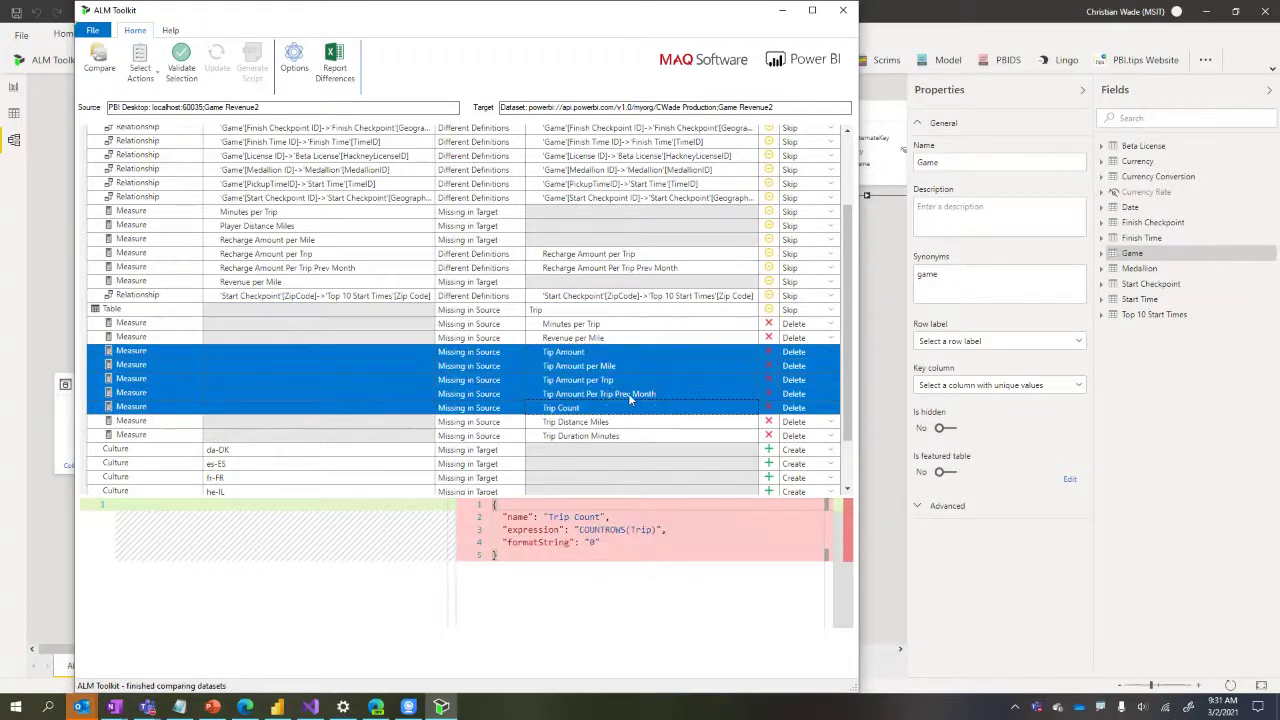
right_click(628, 393)
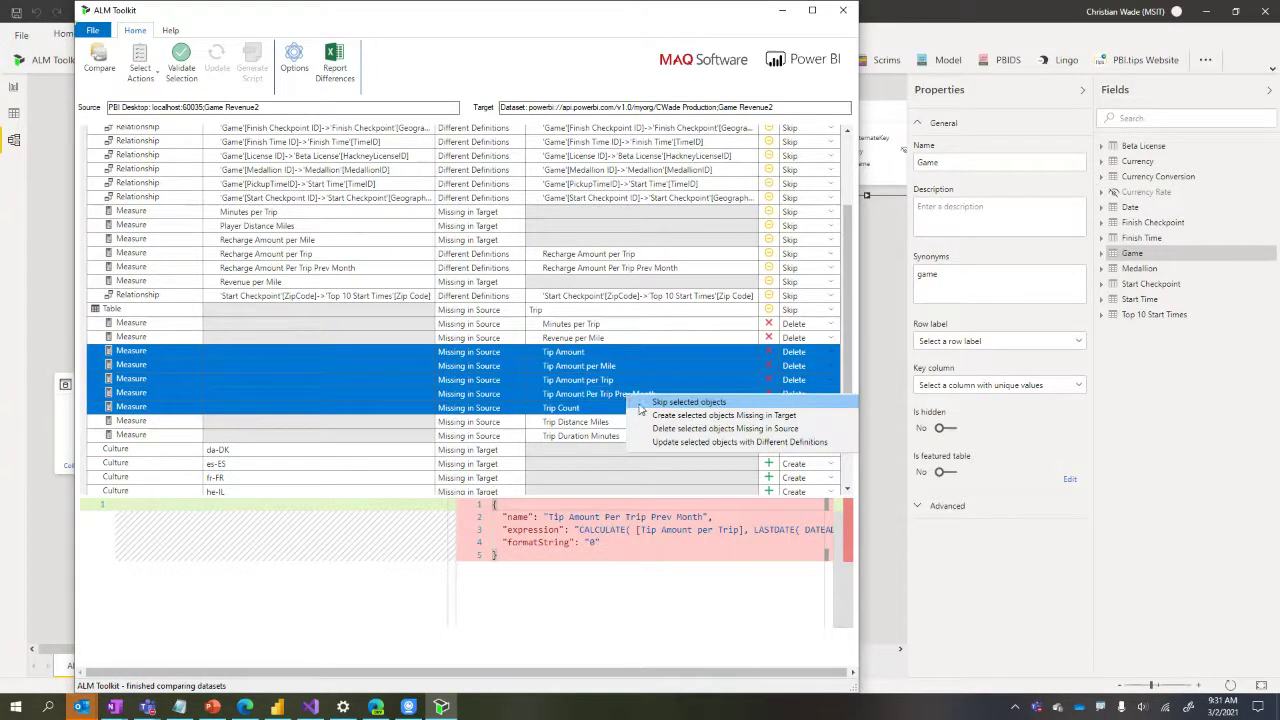
left_click(670, 401)
Set the Trip table's action back to Delete
left_click(680, 311)
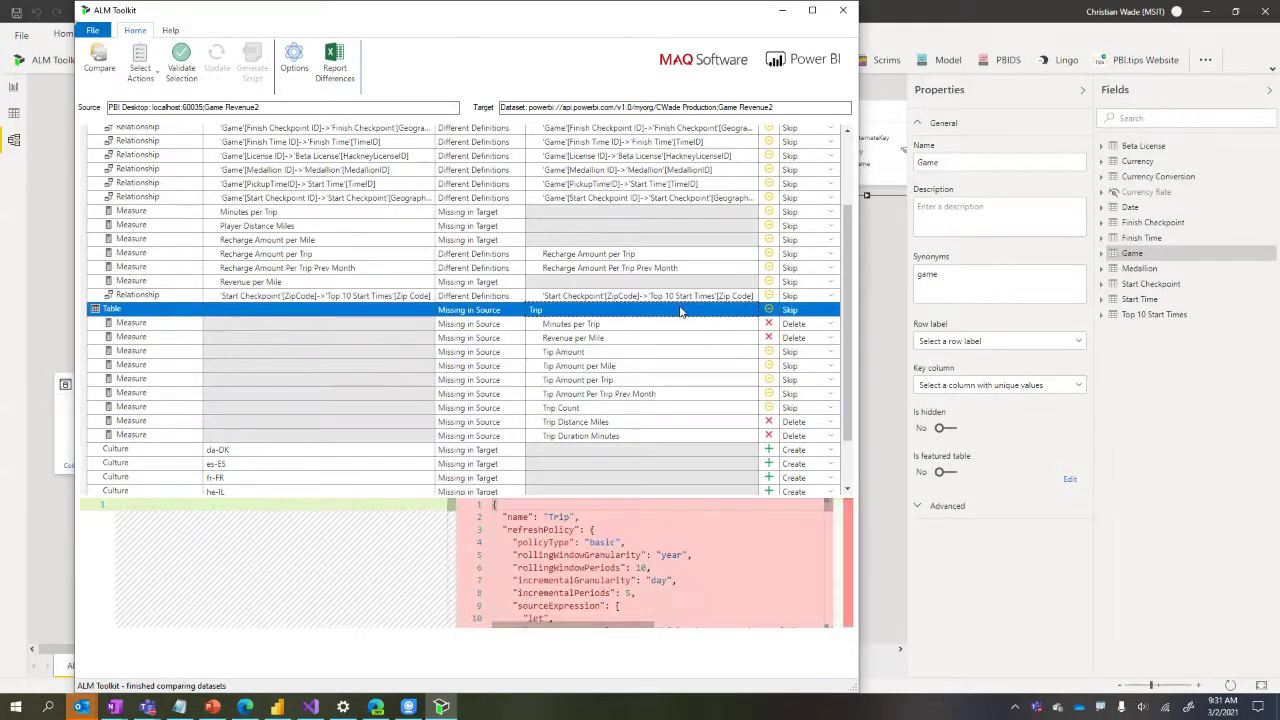
right_click(681, 312)
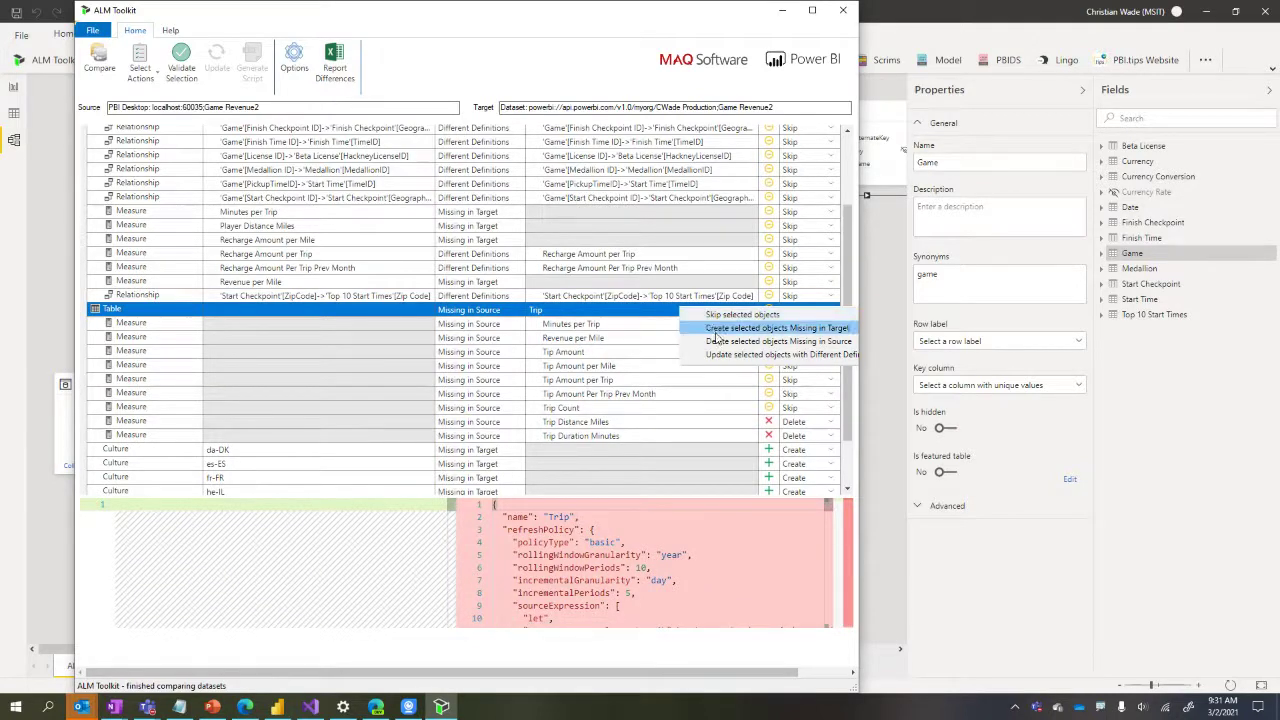
left_click(708, 342)
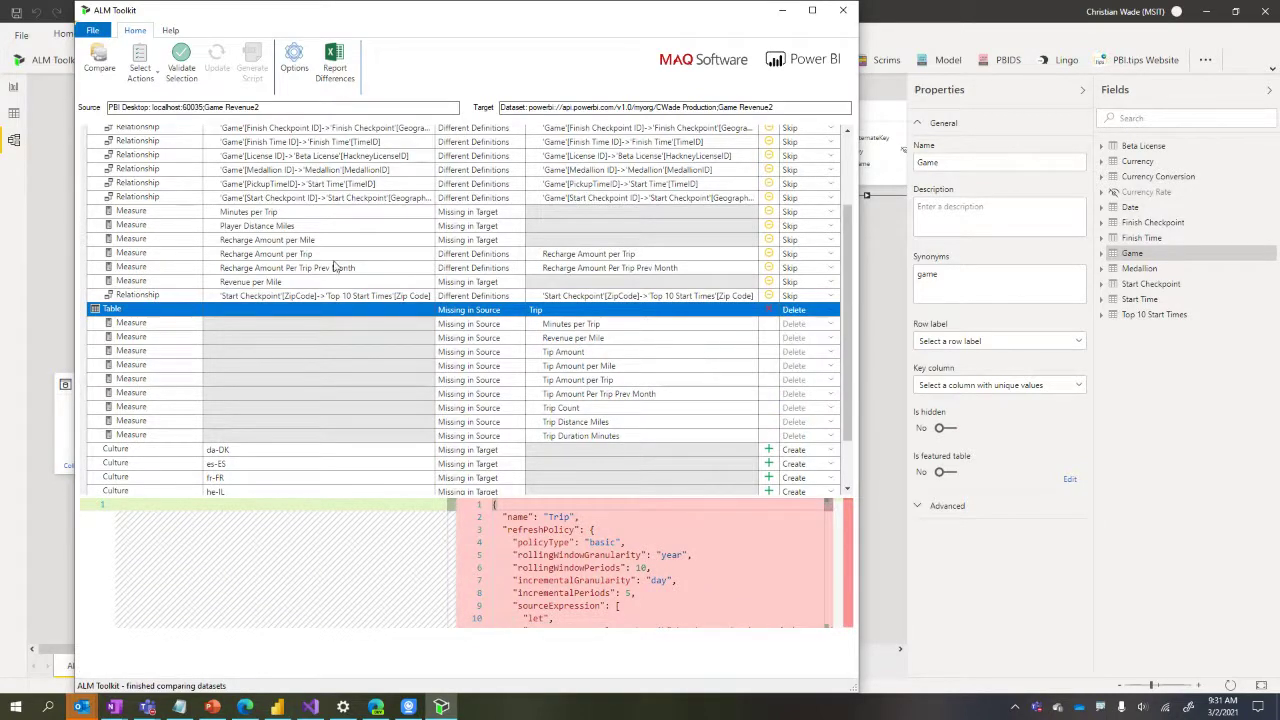
Skip all objects missing in the source and hide every skipped object in the comparison
left_click(147, 72)
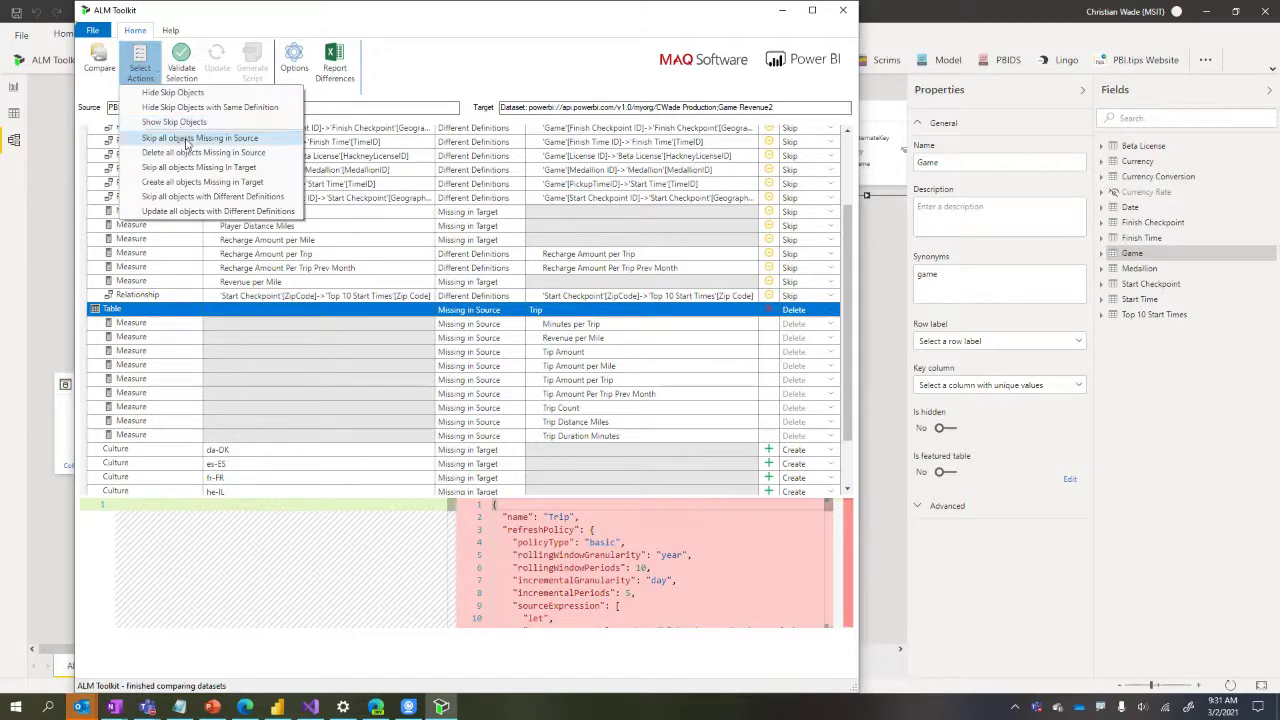
left_click(189, 140)
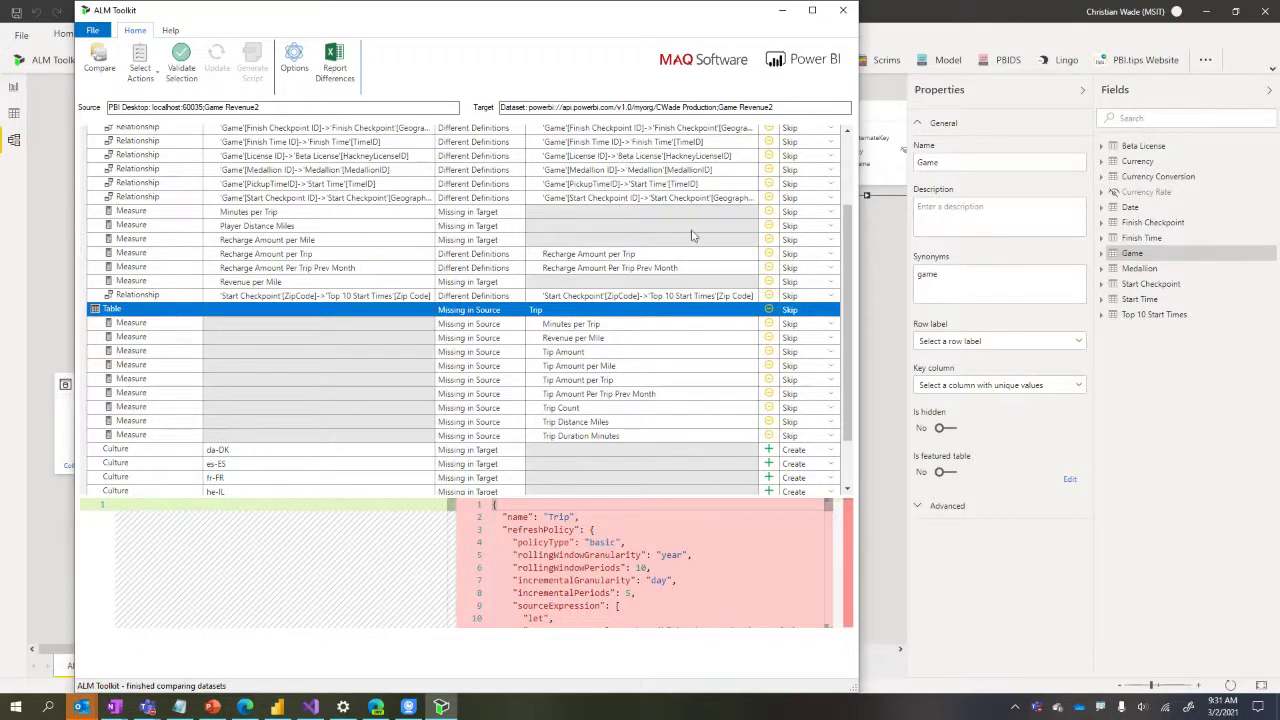
scroll(713, 313, "up", 1)
scroll(713, 313, "up", 3)
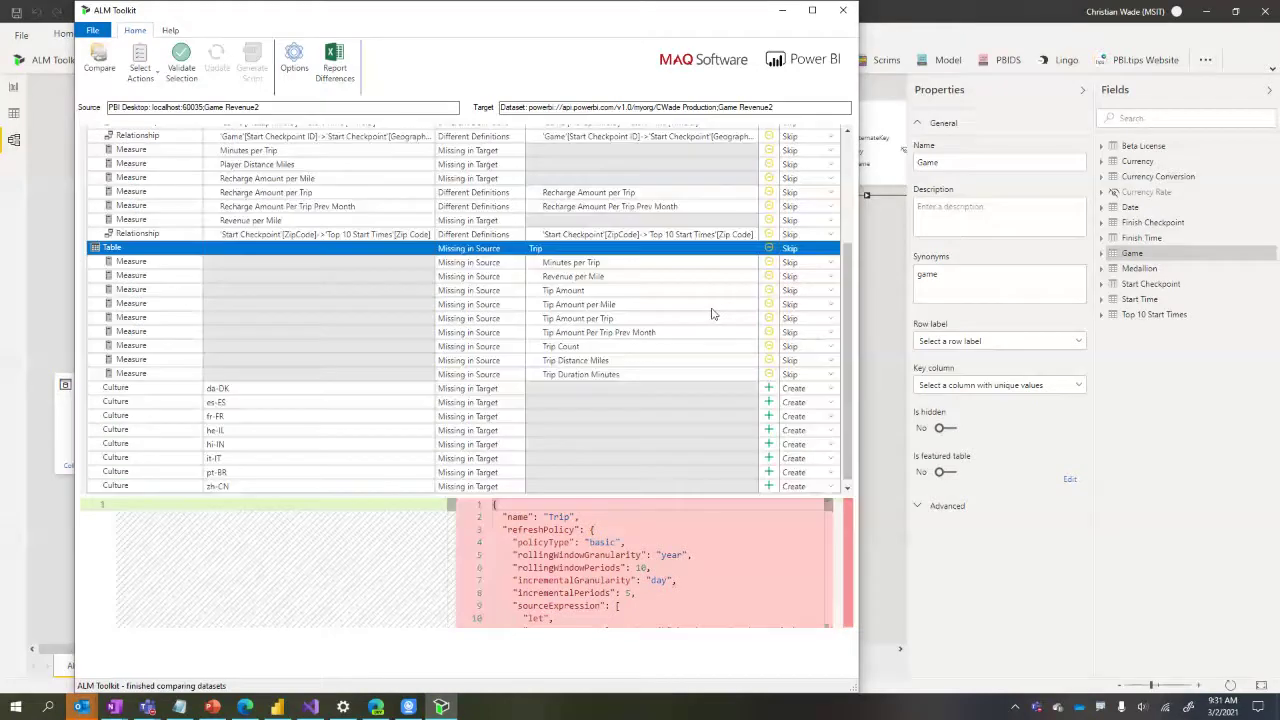
left_click(140, 65)
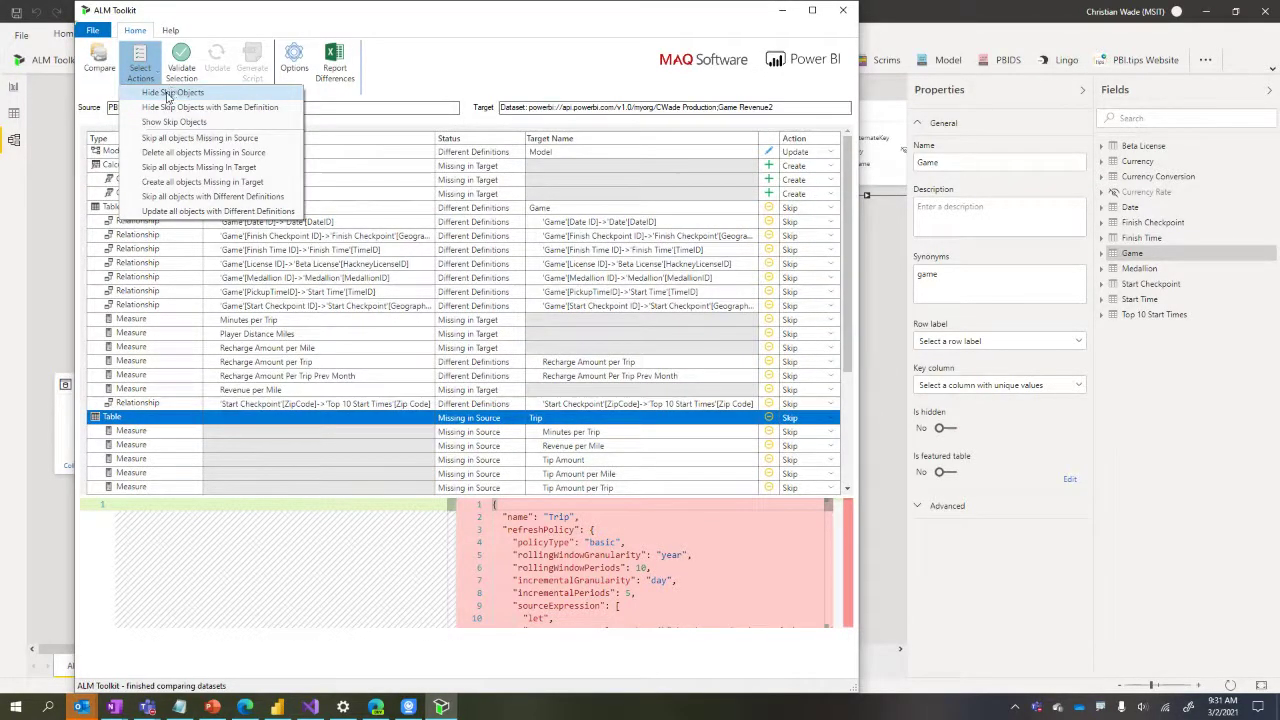
left_click(171, 93)
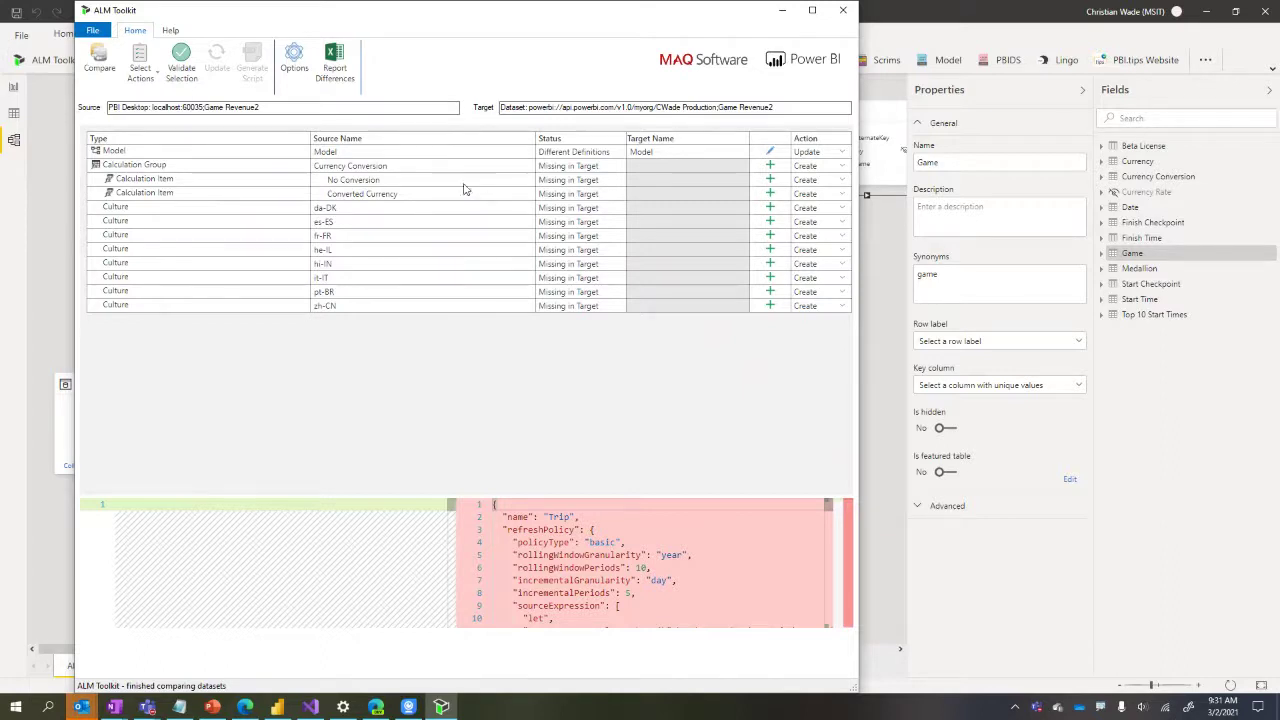
Enlarge the definition view and examine the pt-BR culture translations and the Converted Currency calculation item
left_click(331, 293)
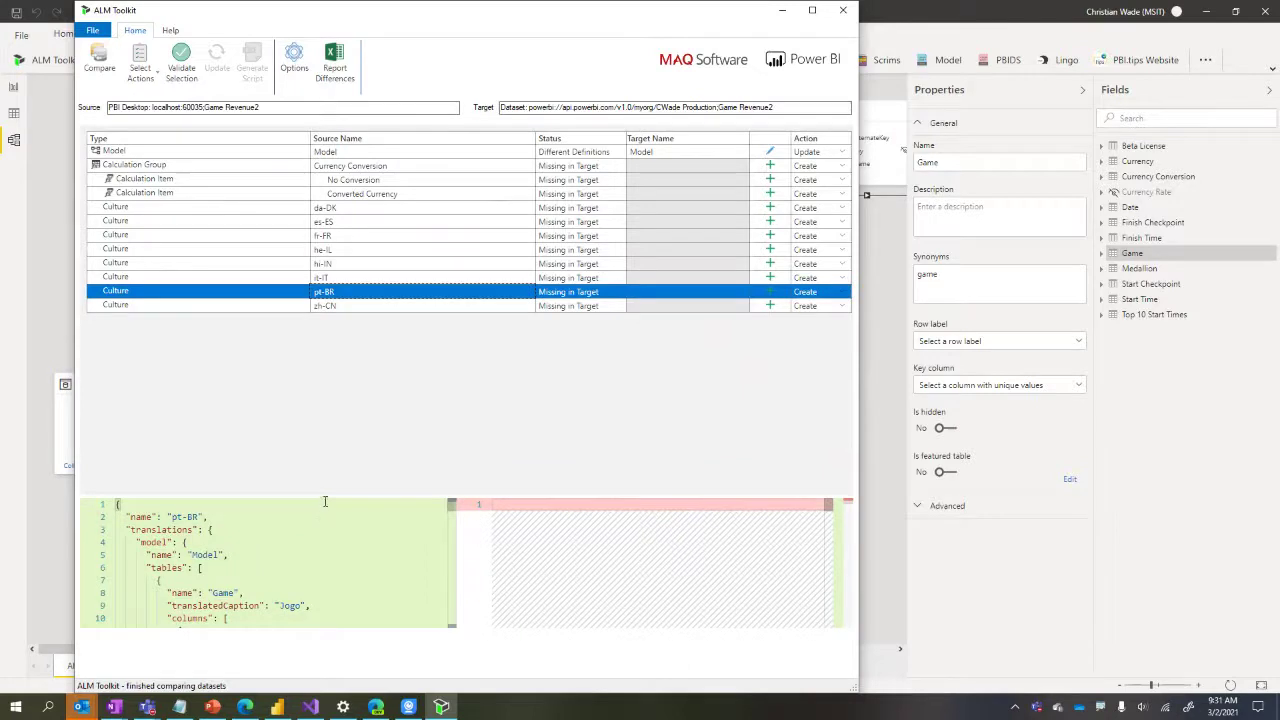
left_click_drag(325, 500, 323, 410)
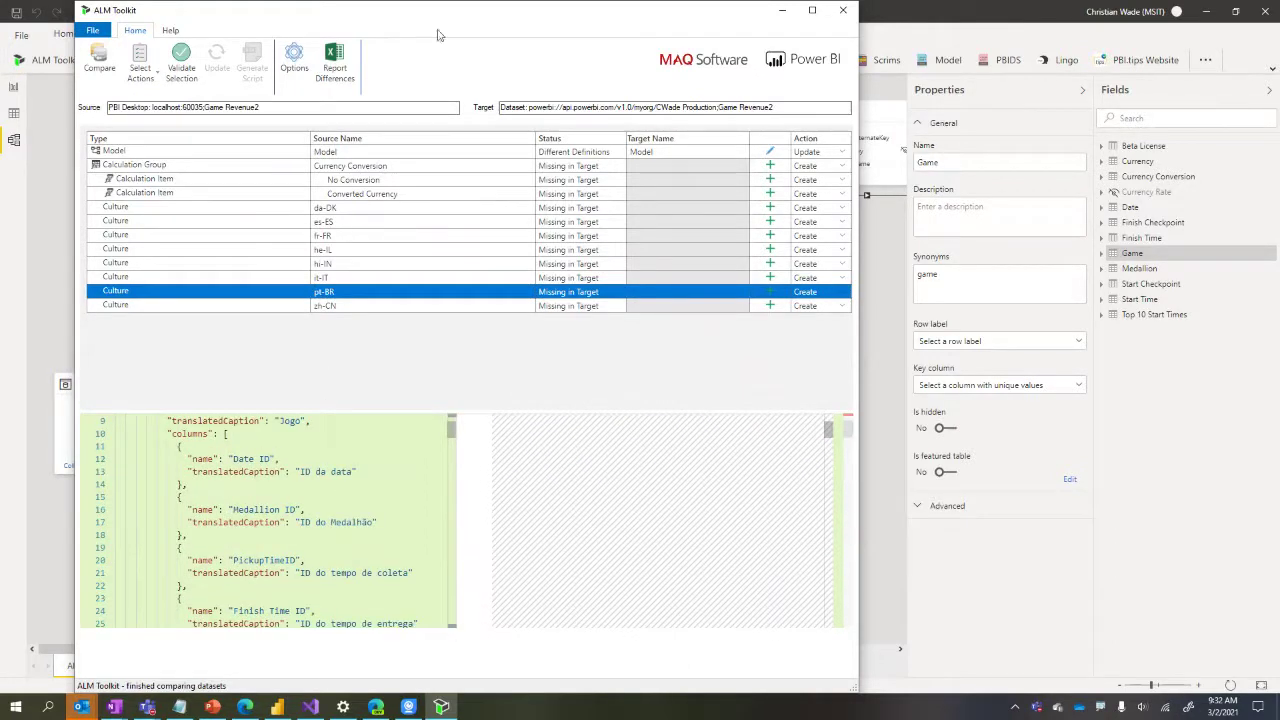
left_click(338, 195)
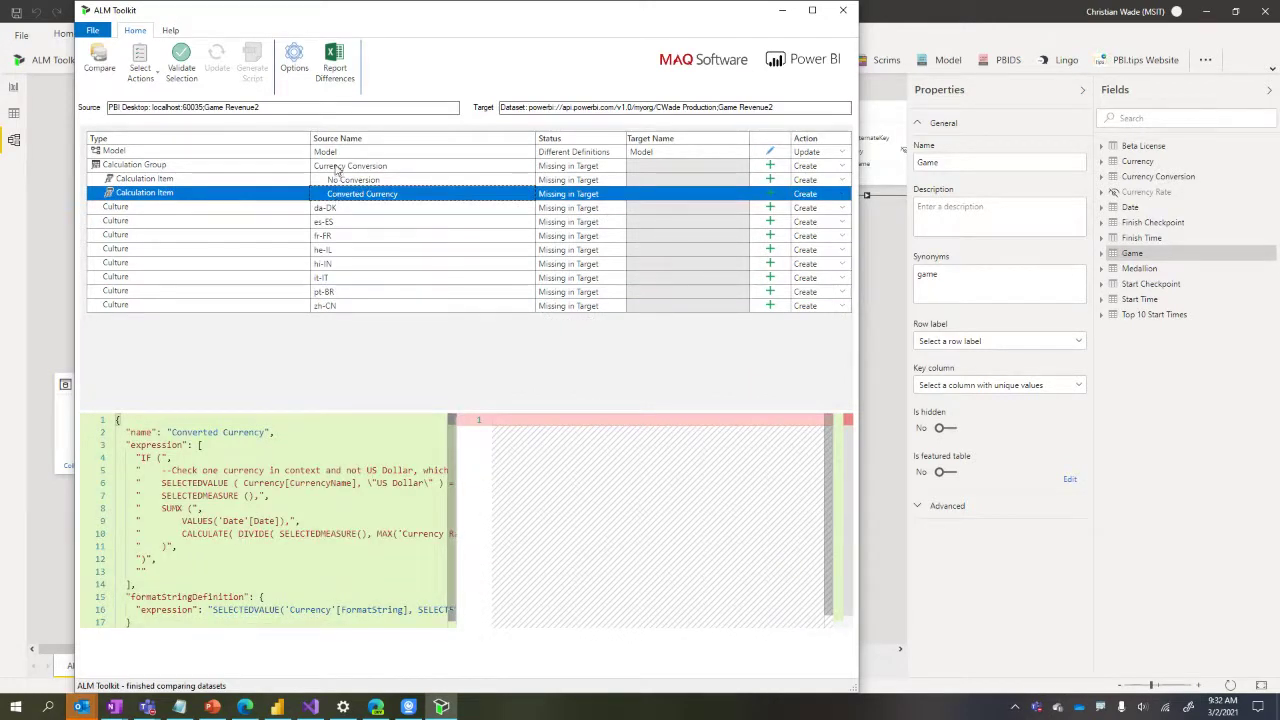
Validate the selected actions, close the message list and compare the Model's source and target definitions
left_click(181, 62)
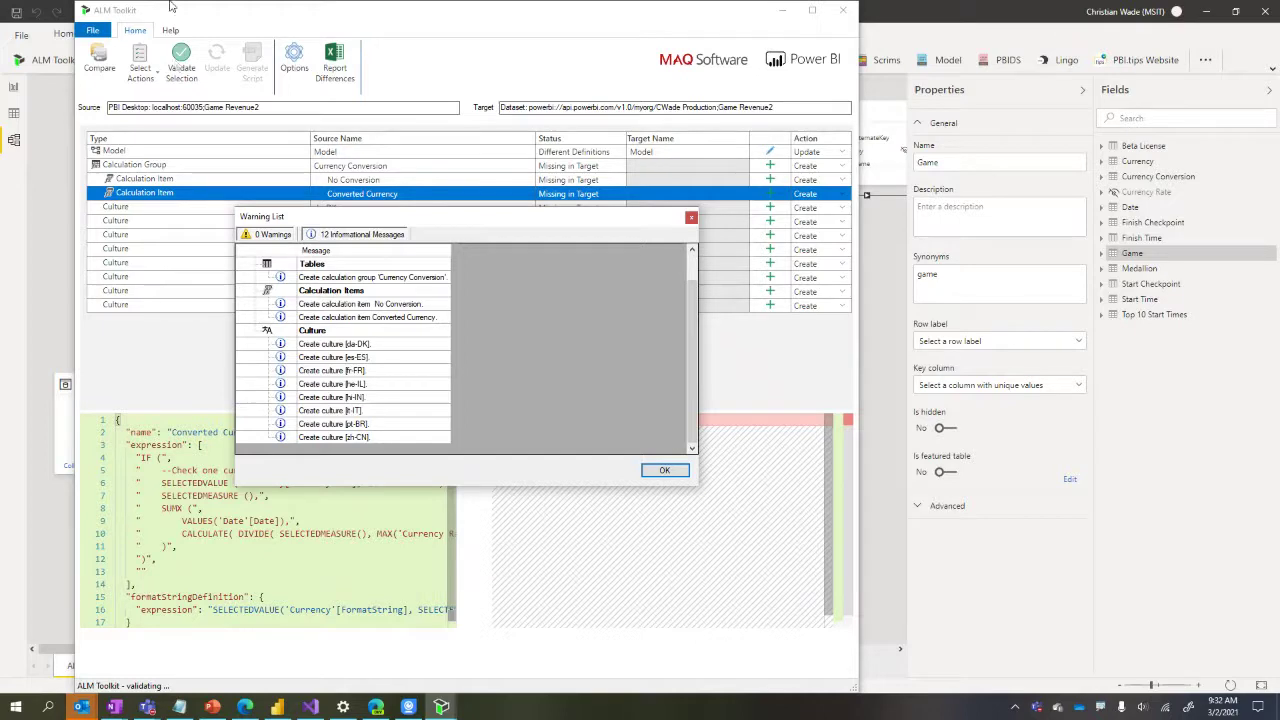
left_click(690, 220)
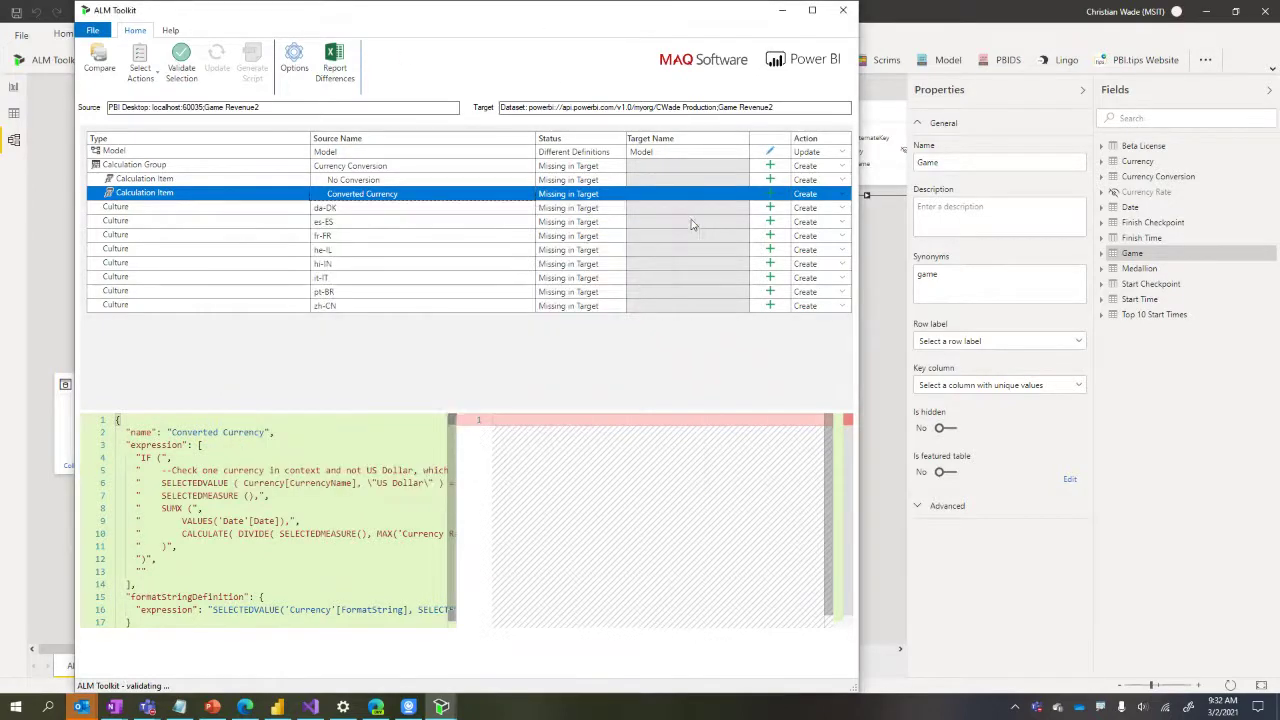
left_click(376, 155)
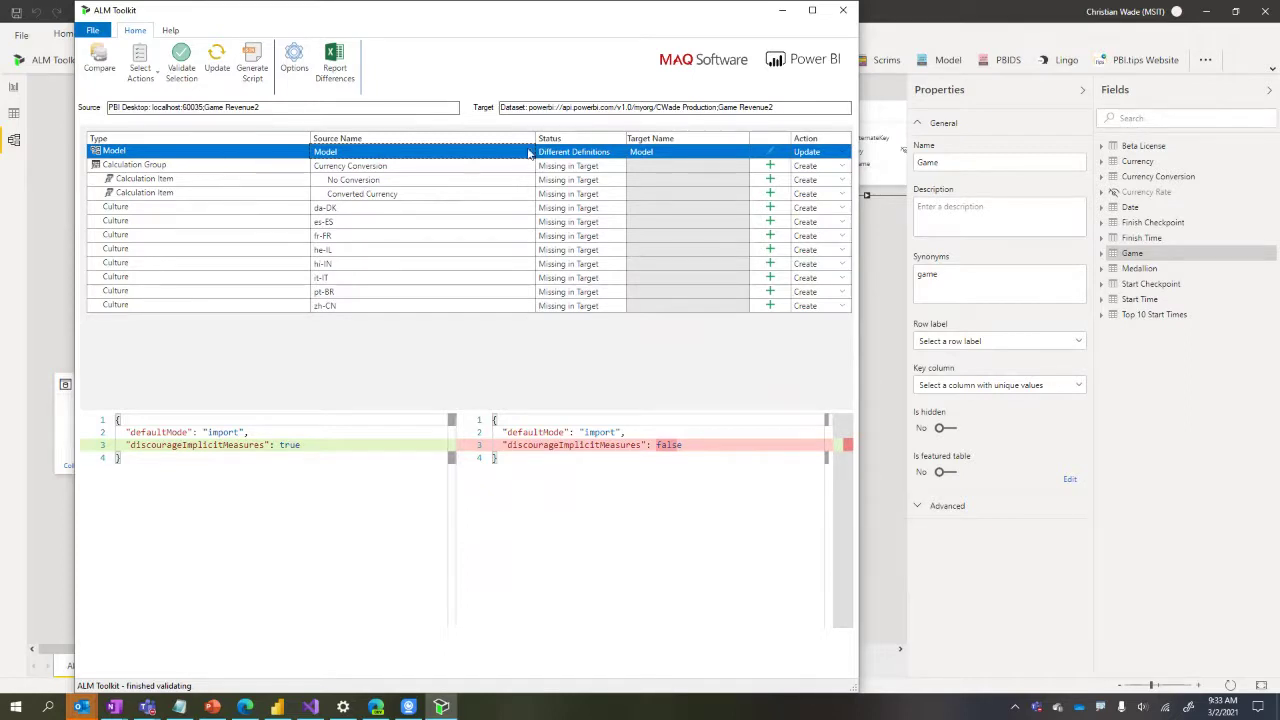
Set the Model's update to Skip
left_click(455, 158)
right_click(455, 158)
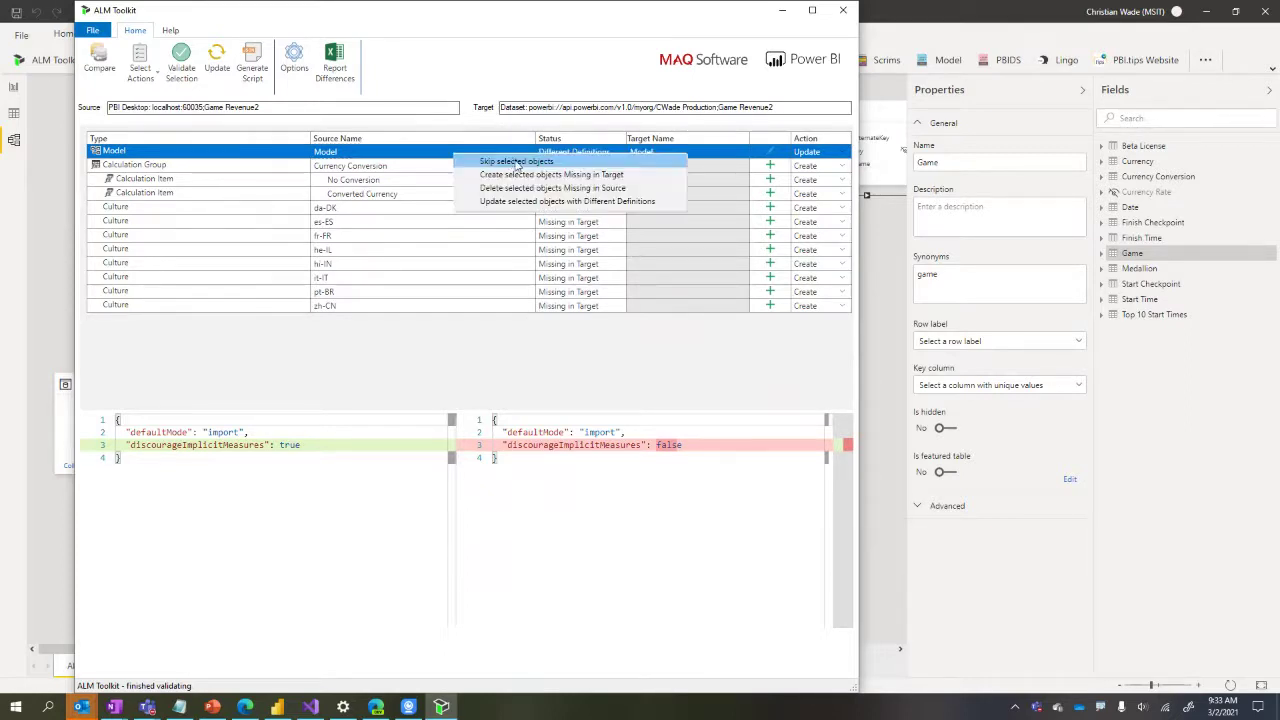
left_click(518, 164)
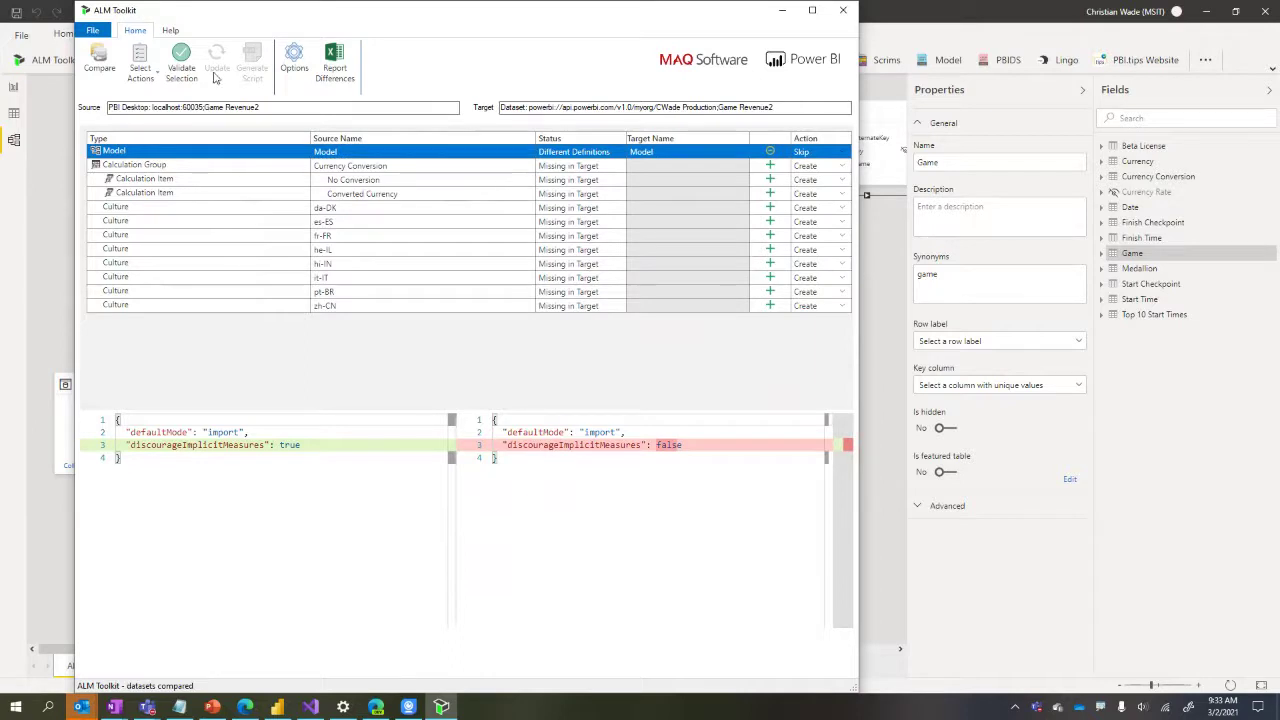
Validate the selection with the Model skipped, widen the warning list to read the messages, and close it
left_click(181, 66)
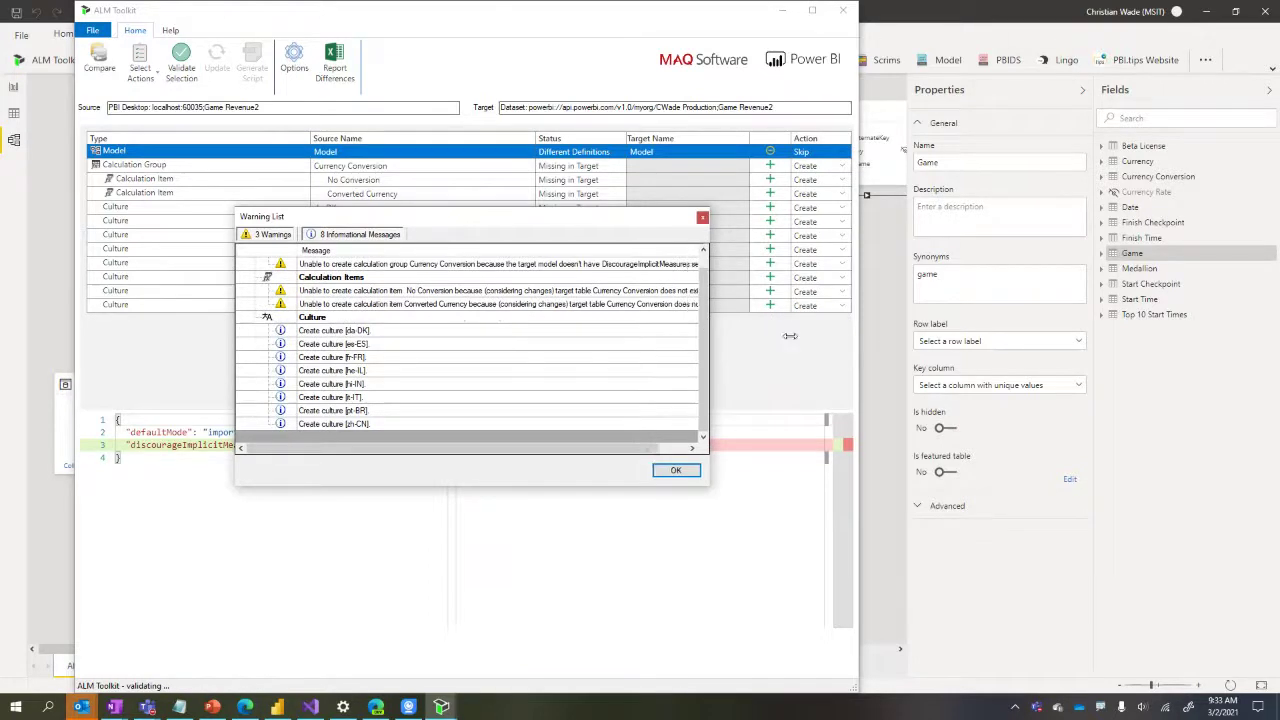
left_click_drag(703, 326, 888, 326)
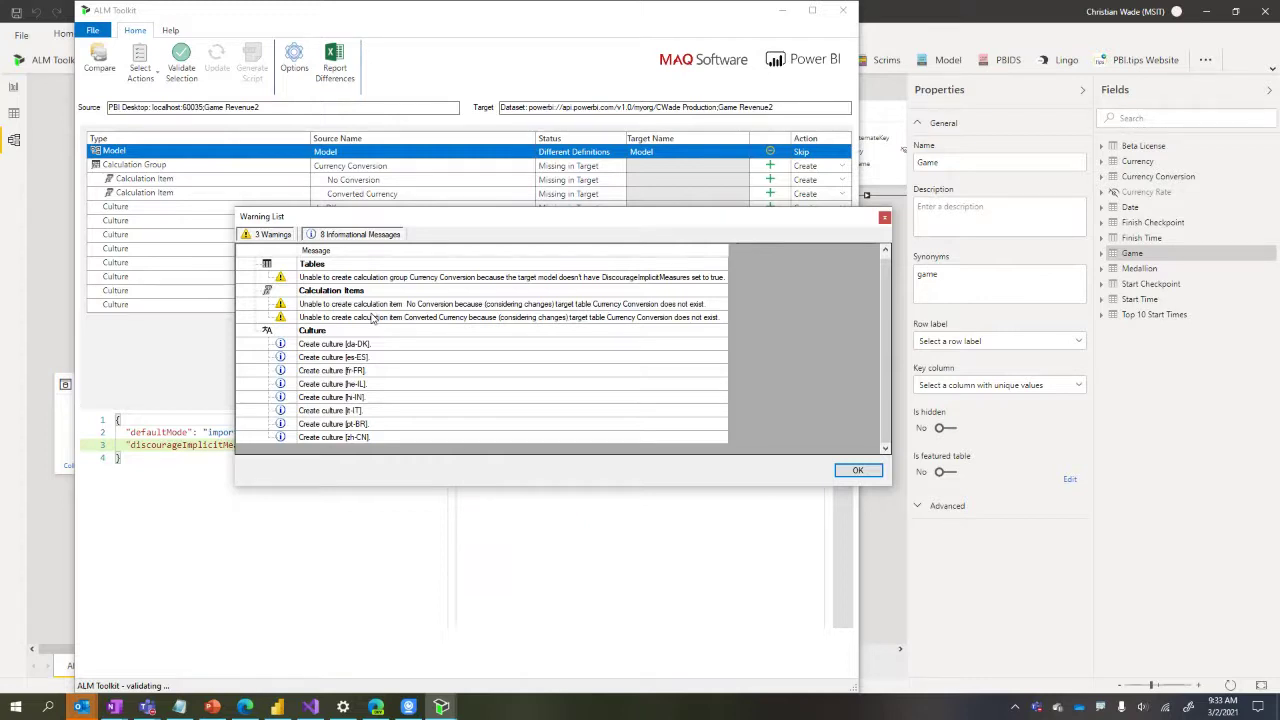
left_click(862, 474)
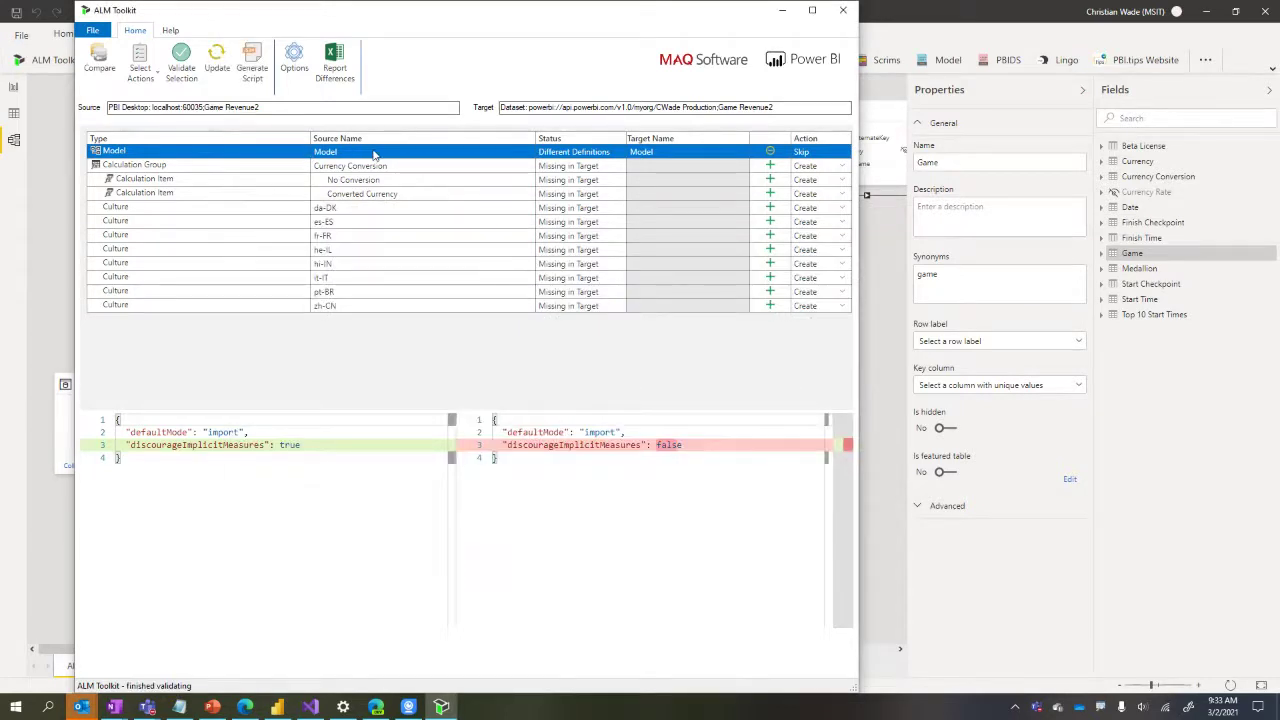
Set the Model's action back to Update for its differing definition
right_click(372, 153)
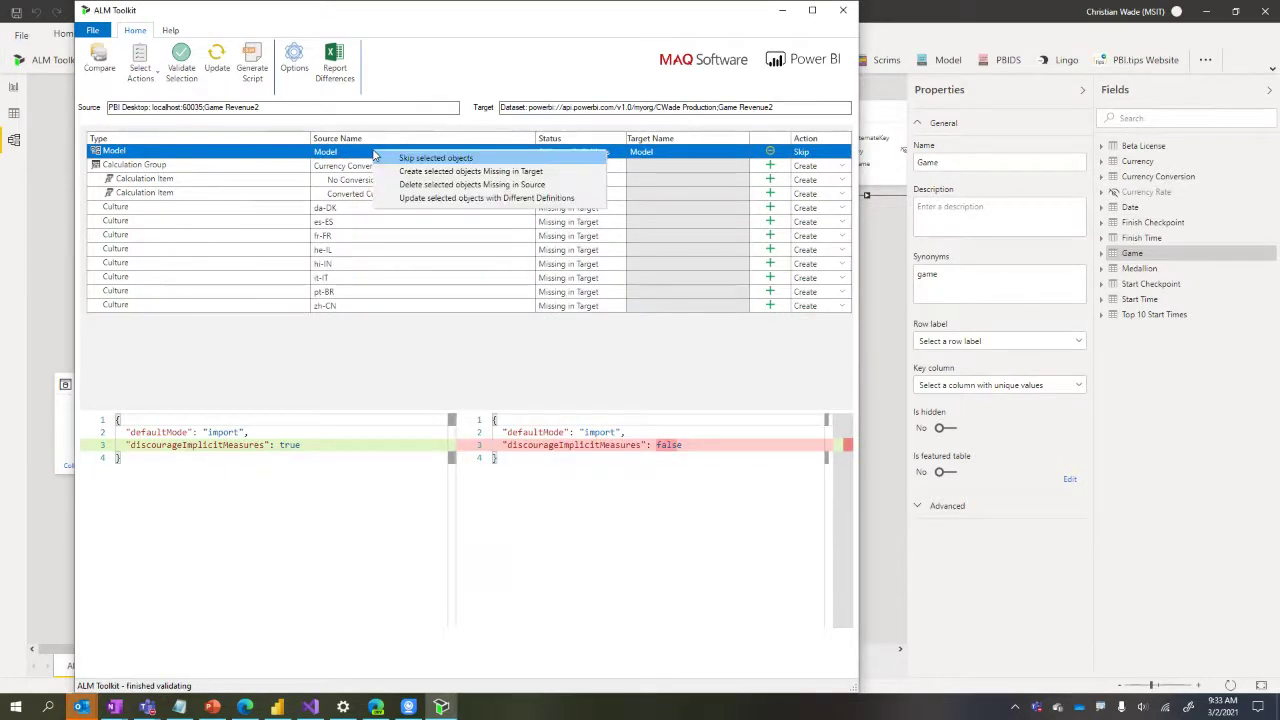
left_click(414, 199)
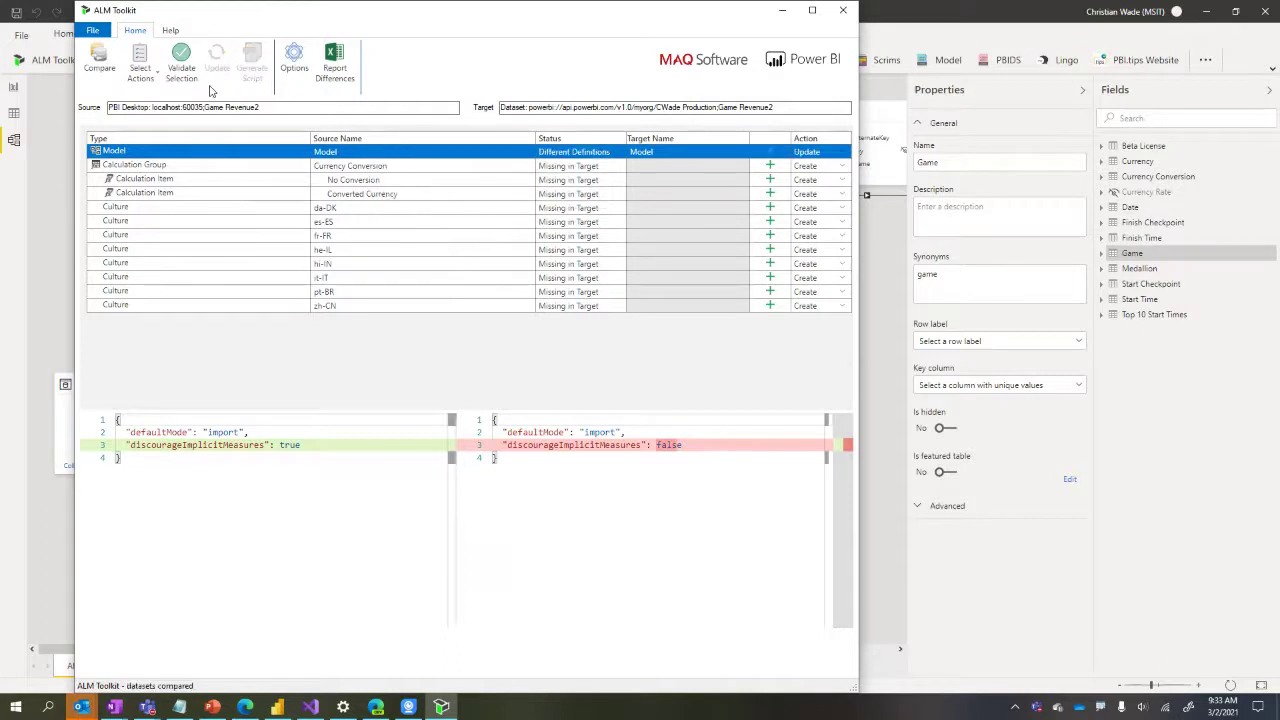
Validate the selection with the Model update included, close the message list, and open and cancel the XMLA script export
left_click(181, 68)
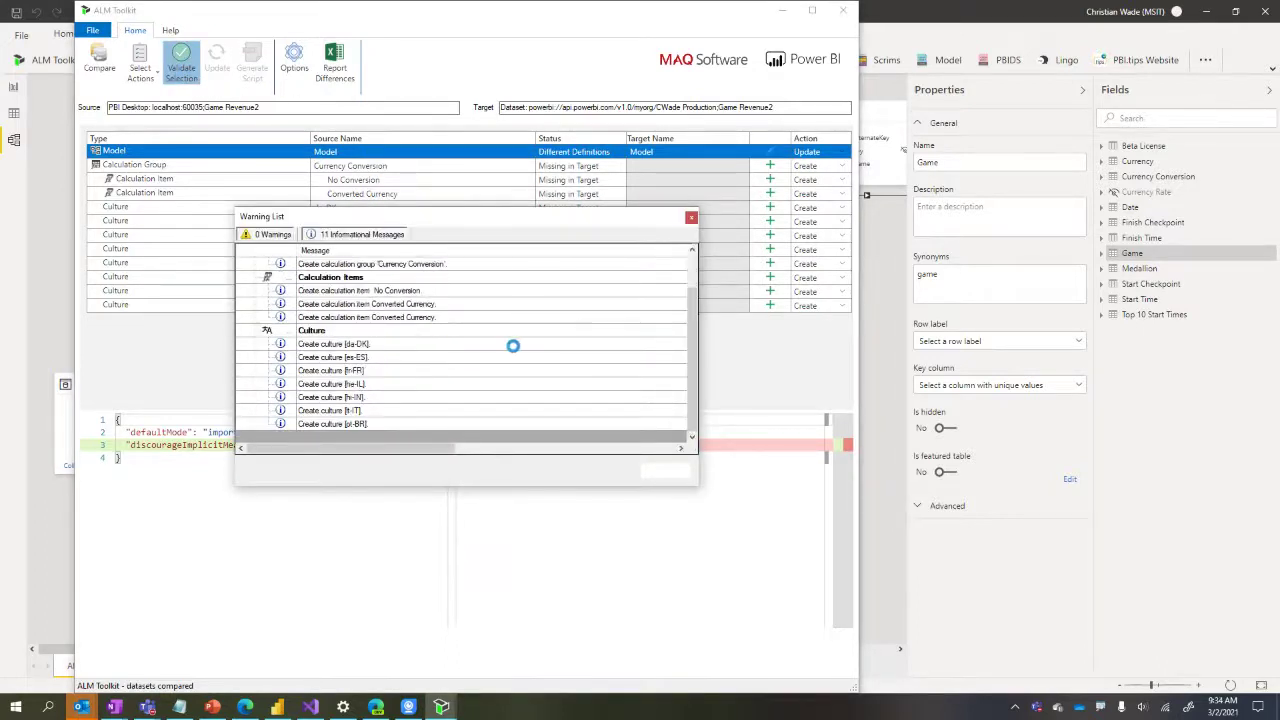
left_click(658, 471)
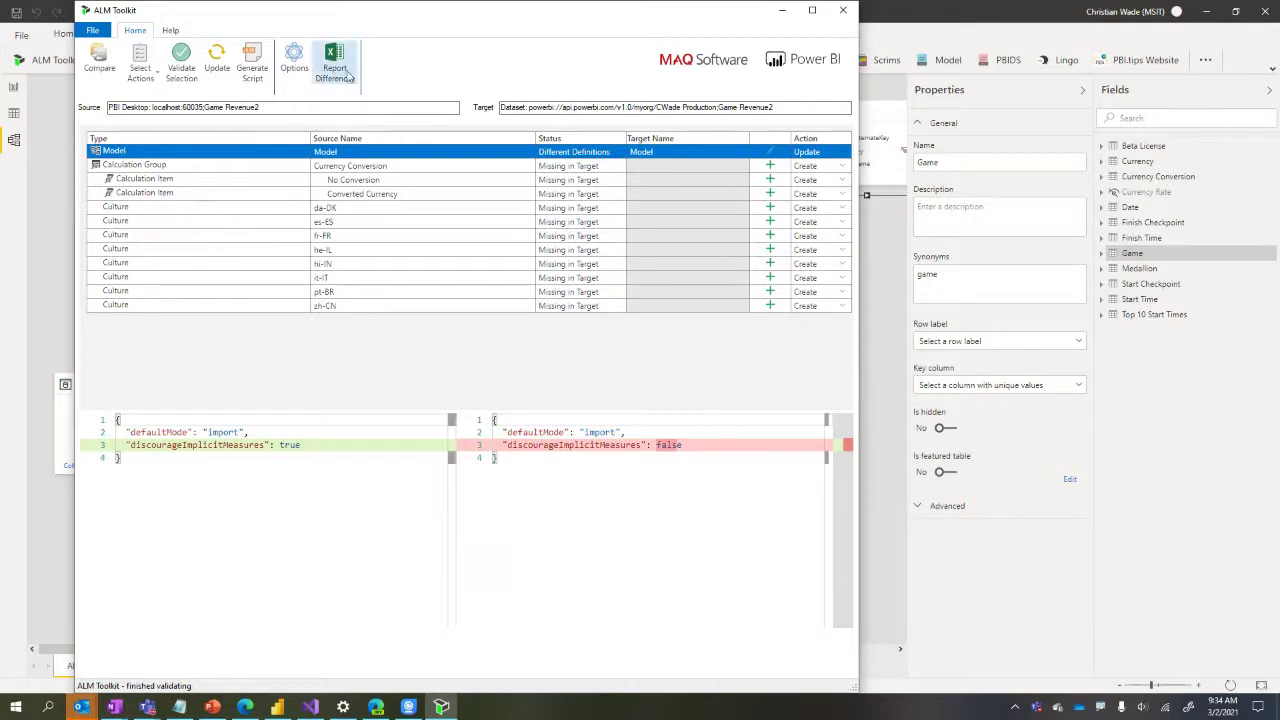
left_click(251, 64)
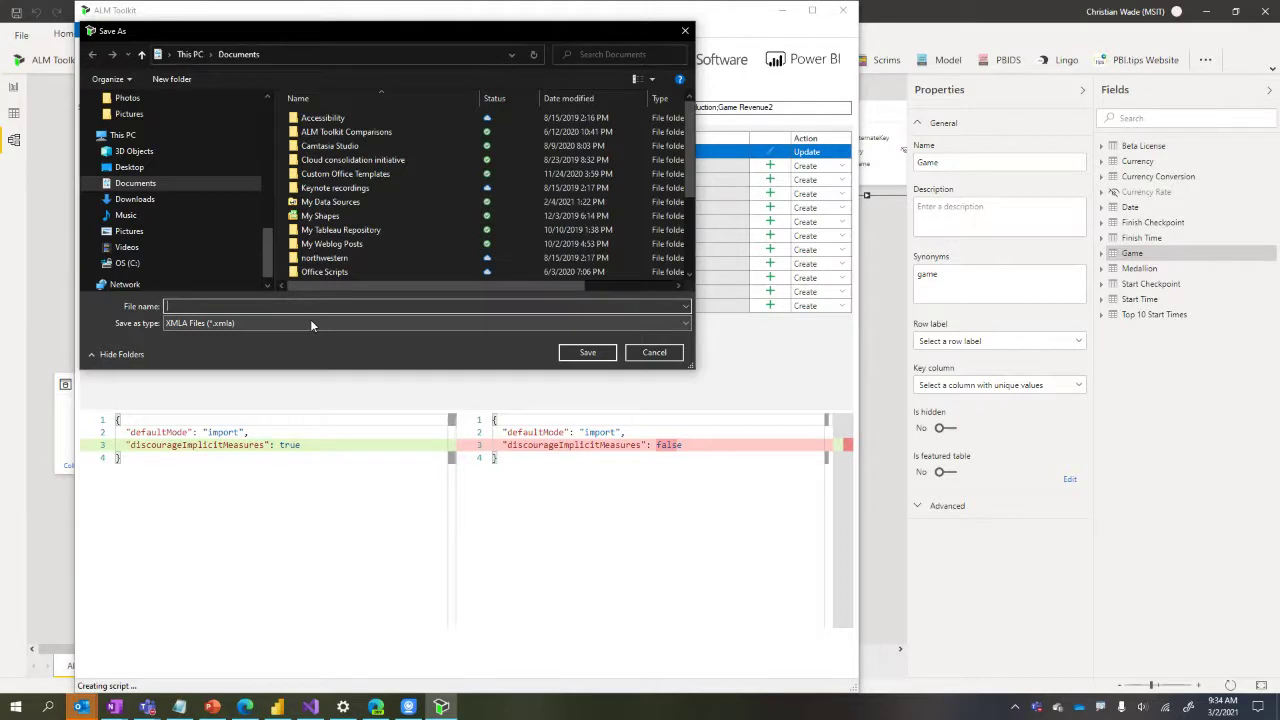
left_click(655, 353)
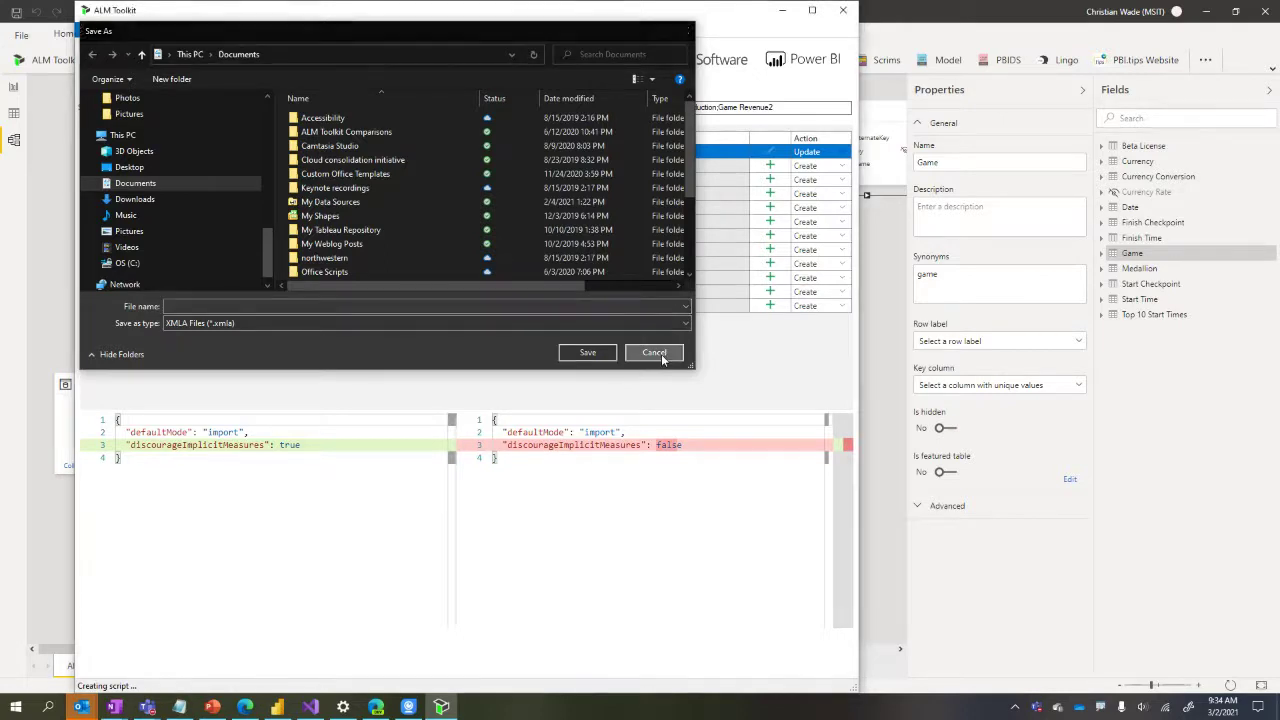
Deploy the validated changes to the target Game Revenue2 dataset, close the deployment report and refresh the comparison
left_click(217, 62)
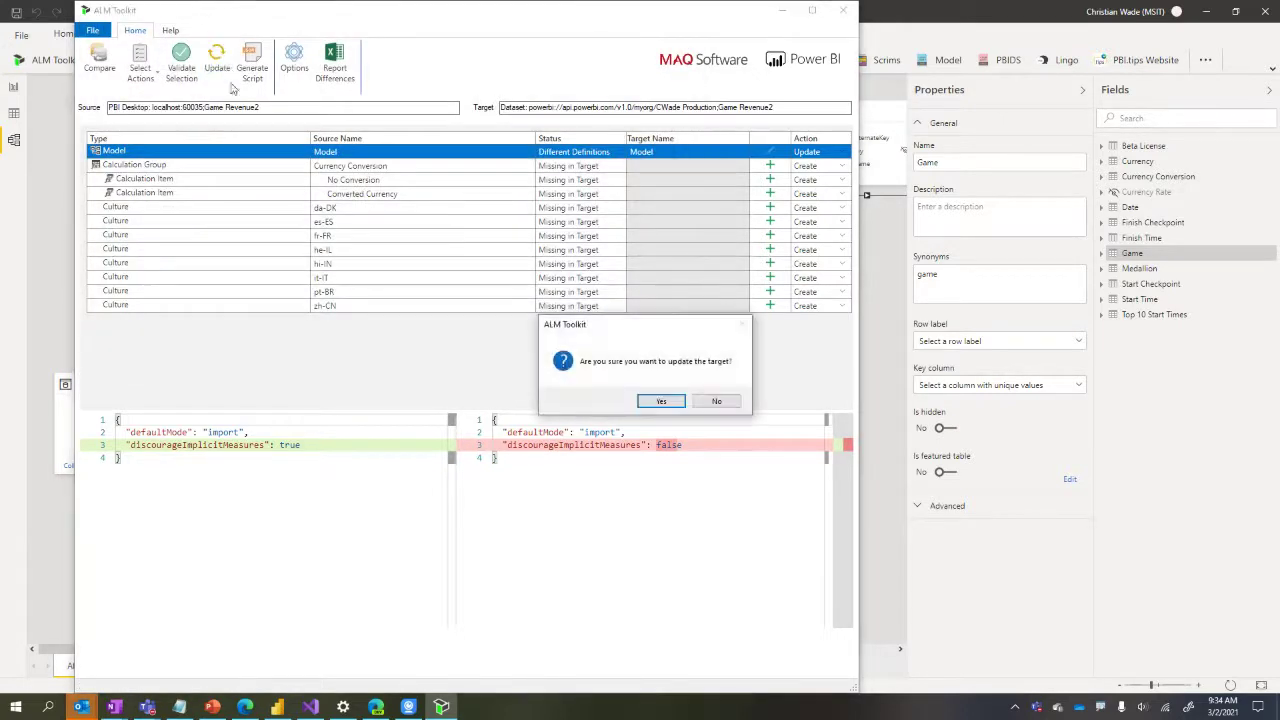
left_click(661, 401)
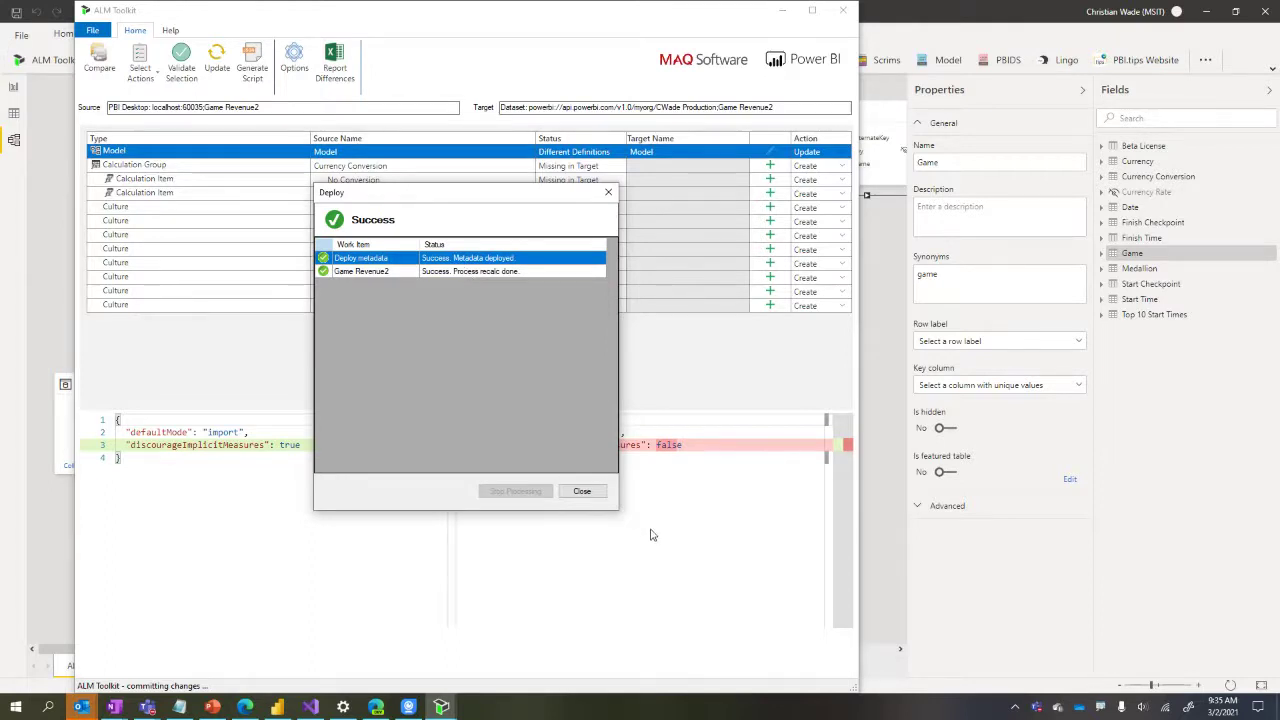
left_click(581, 491)
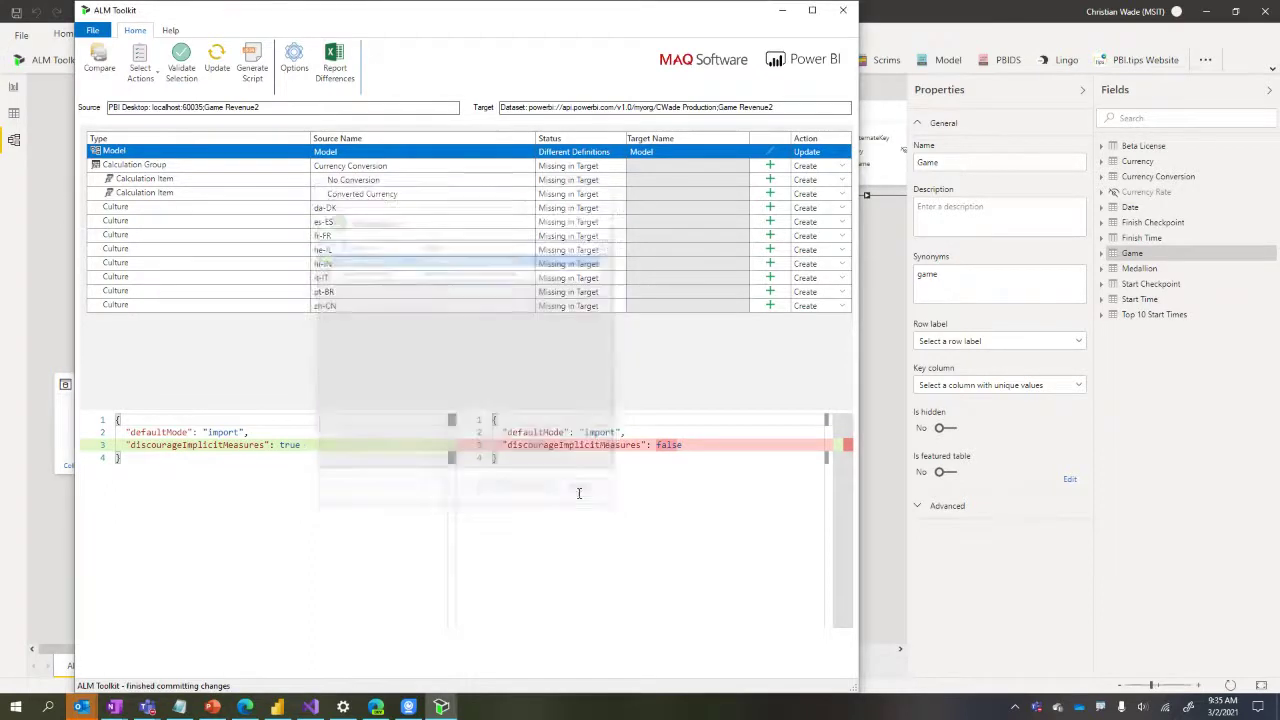
left_click(645, 403)
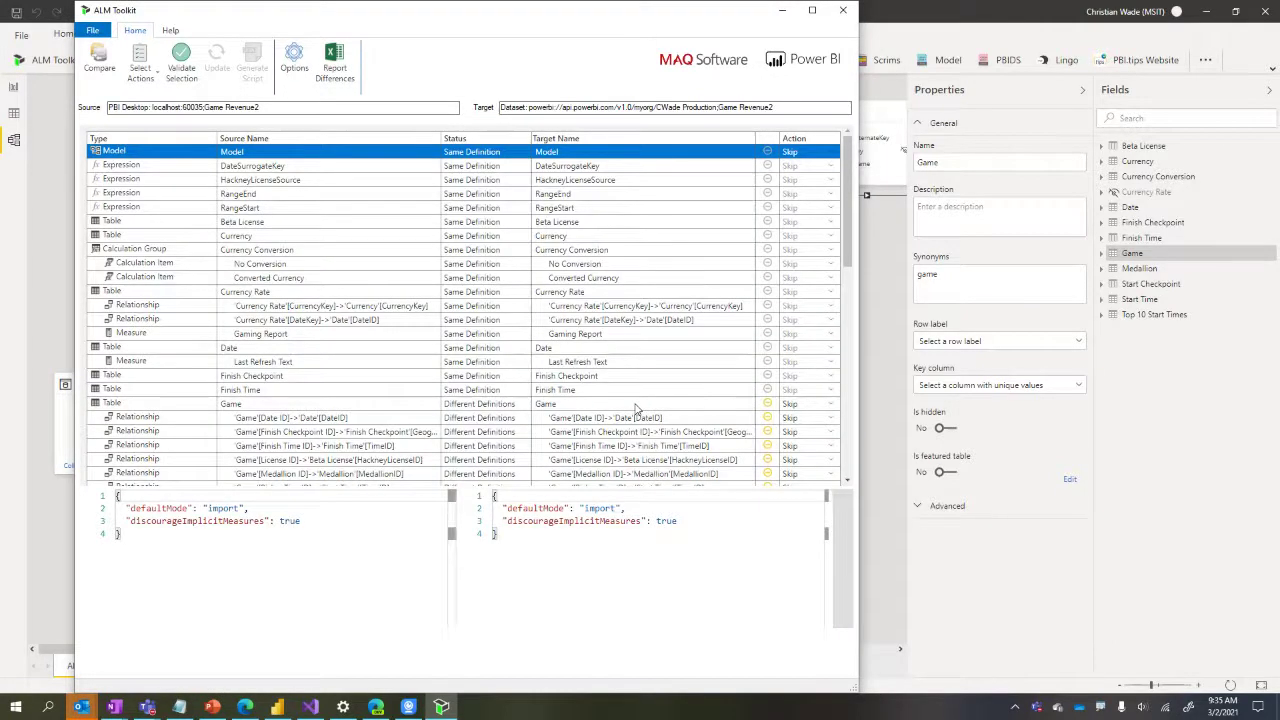
Check the refreshed comparison list and the source and target definitions of the Currency Conversion calculation group and the Model
scroll(643, 386, "down", 2)
scroll(640, 385, "up", 2)
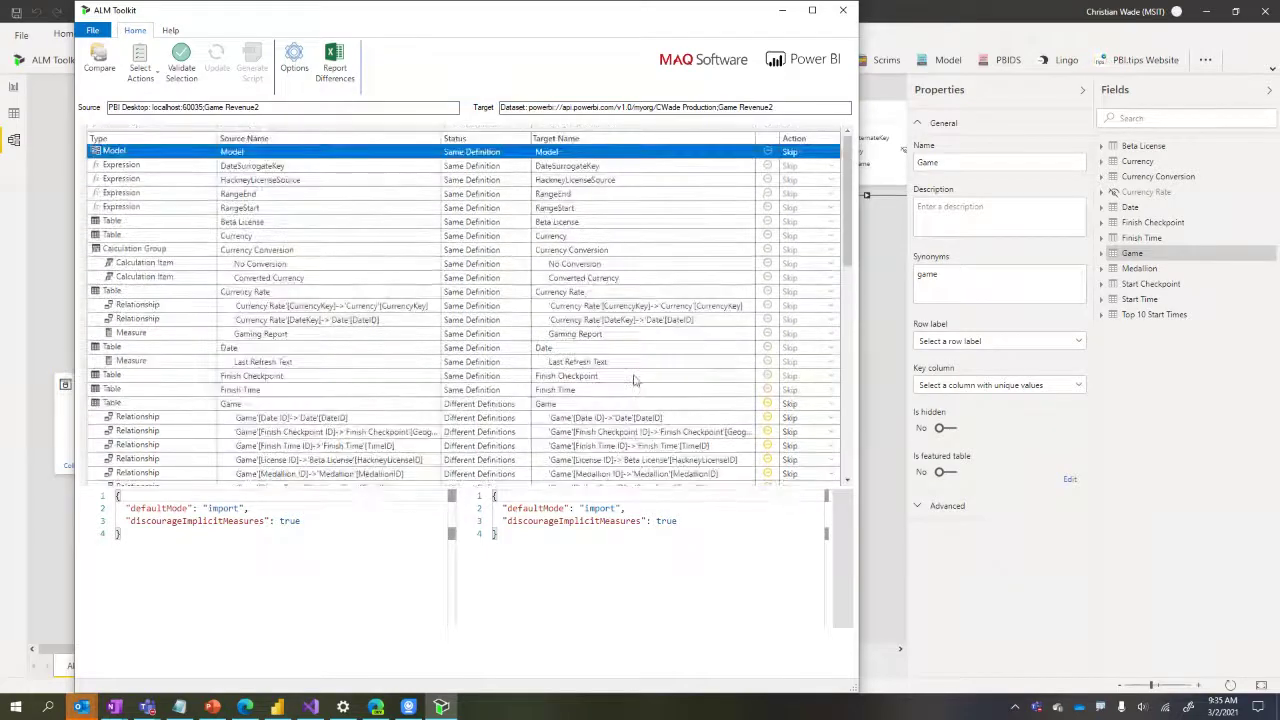
left_click(348, 250)
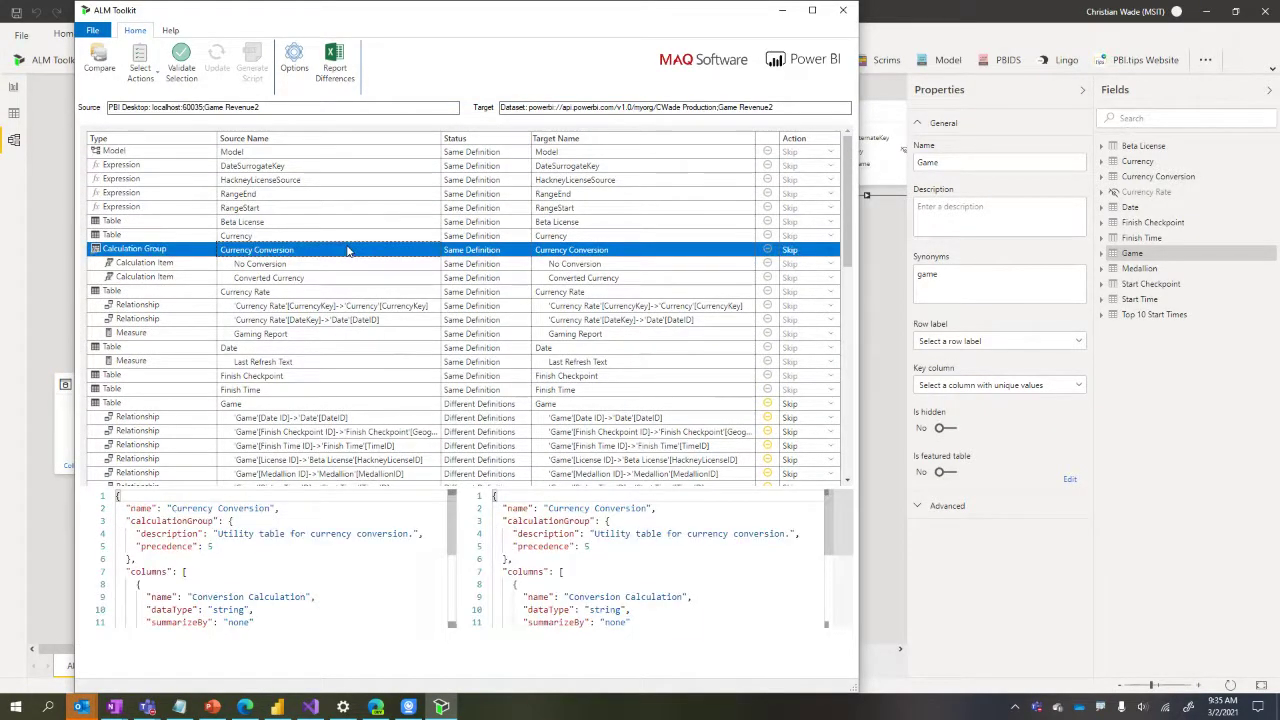
left_click(366, 152)
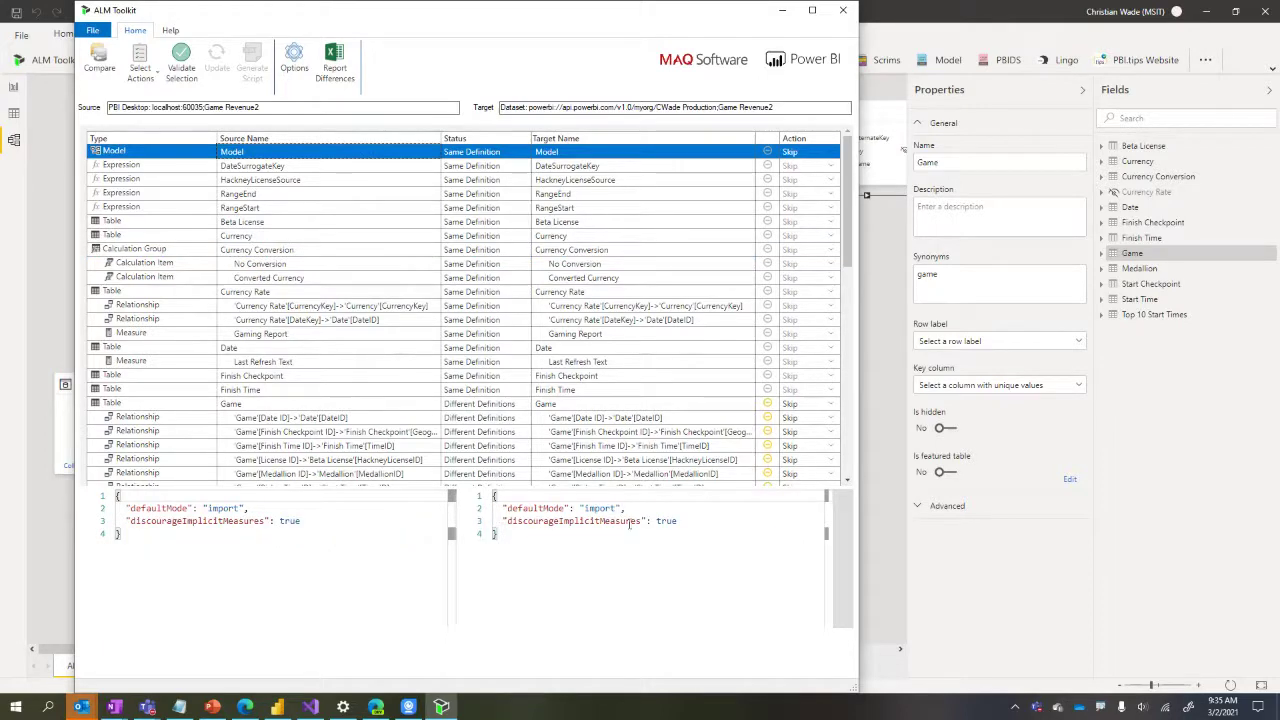
left_click(344, 249)
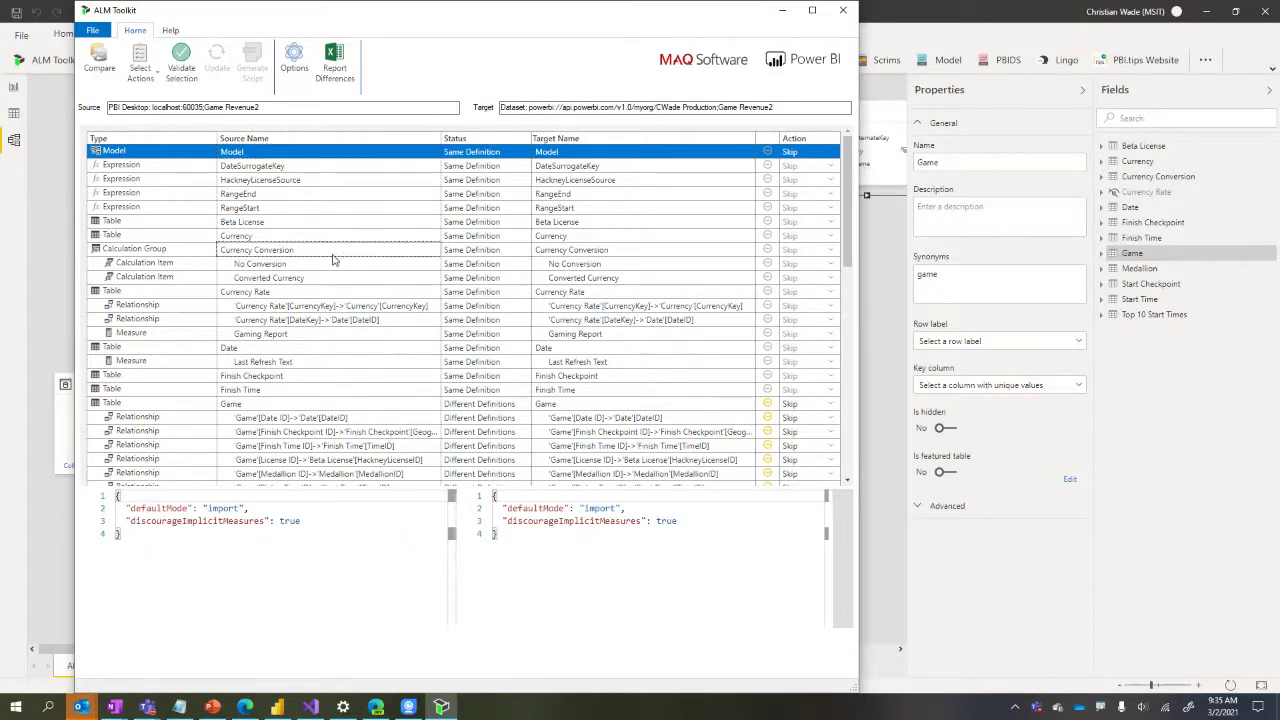
scroll(527, 325, "down", 6)
scroll(527, 325, "down", 7)
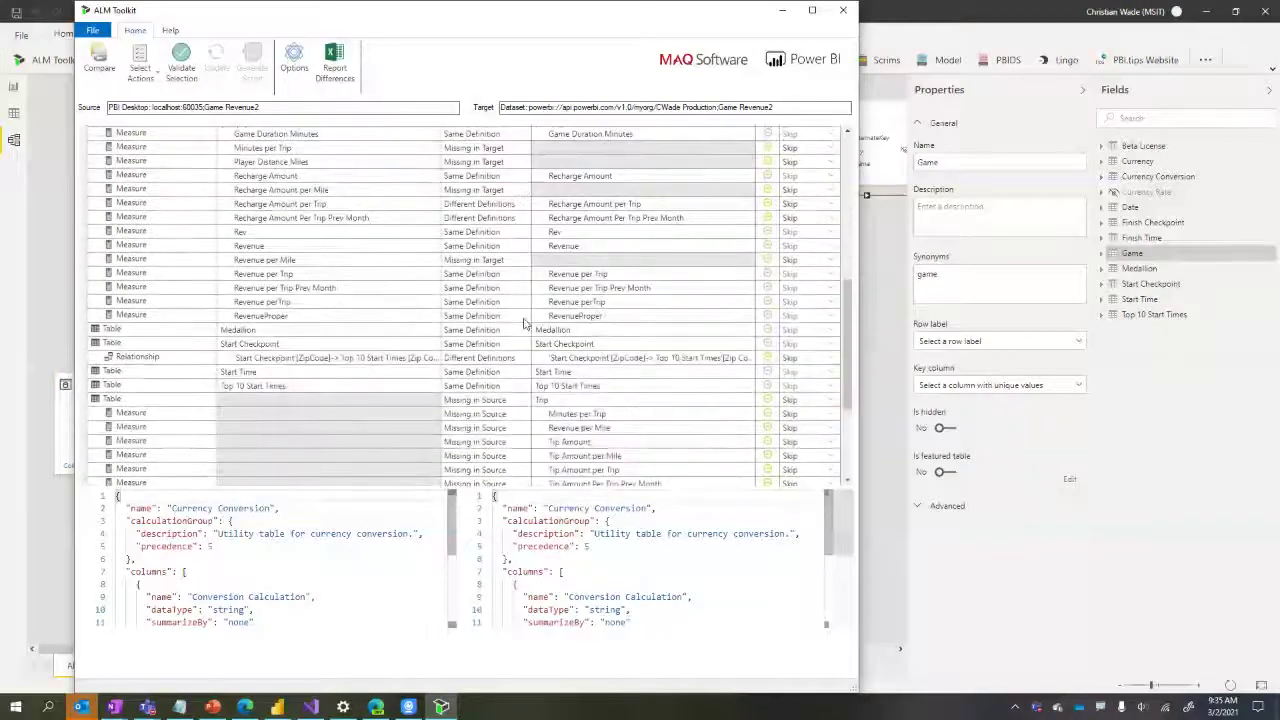
scroll(527, 325, "up", 15)
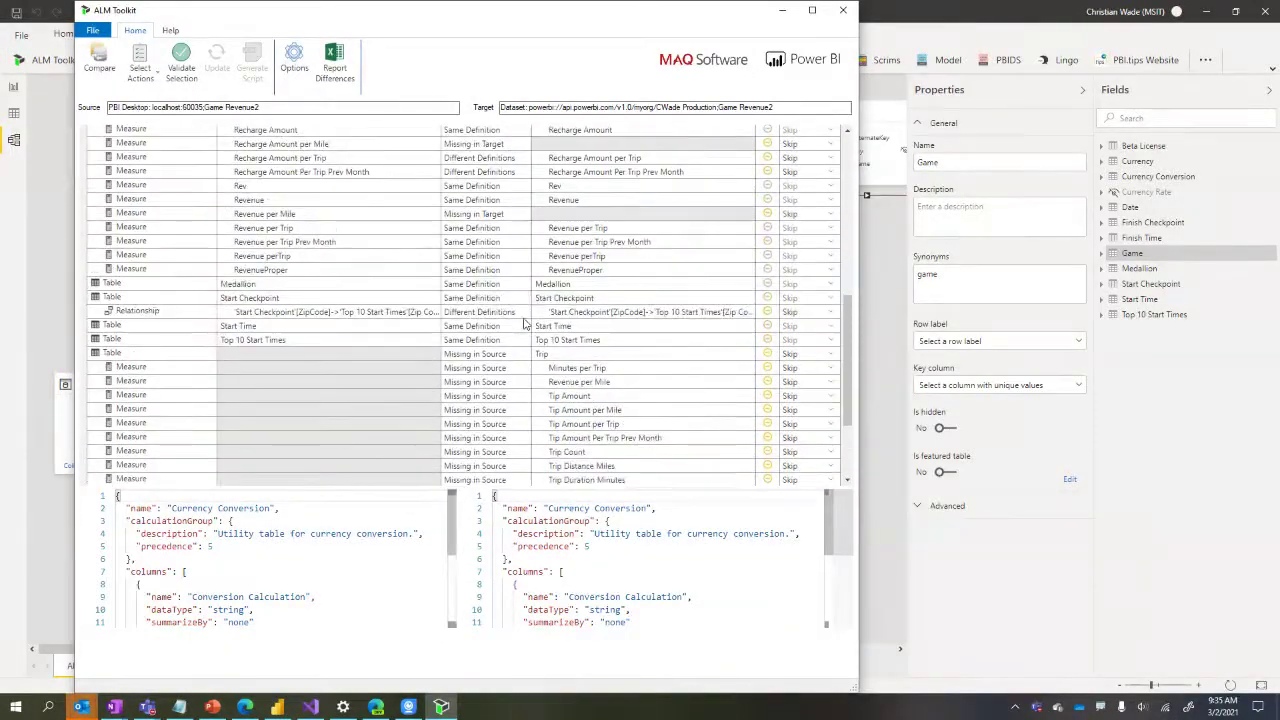
scroll(527, 325, "down", 3)
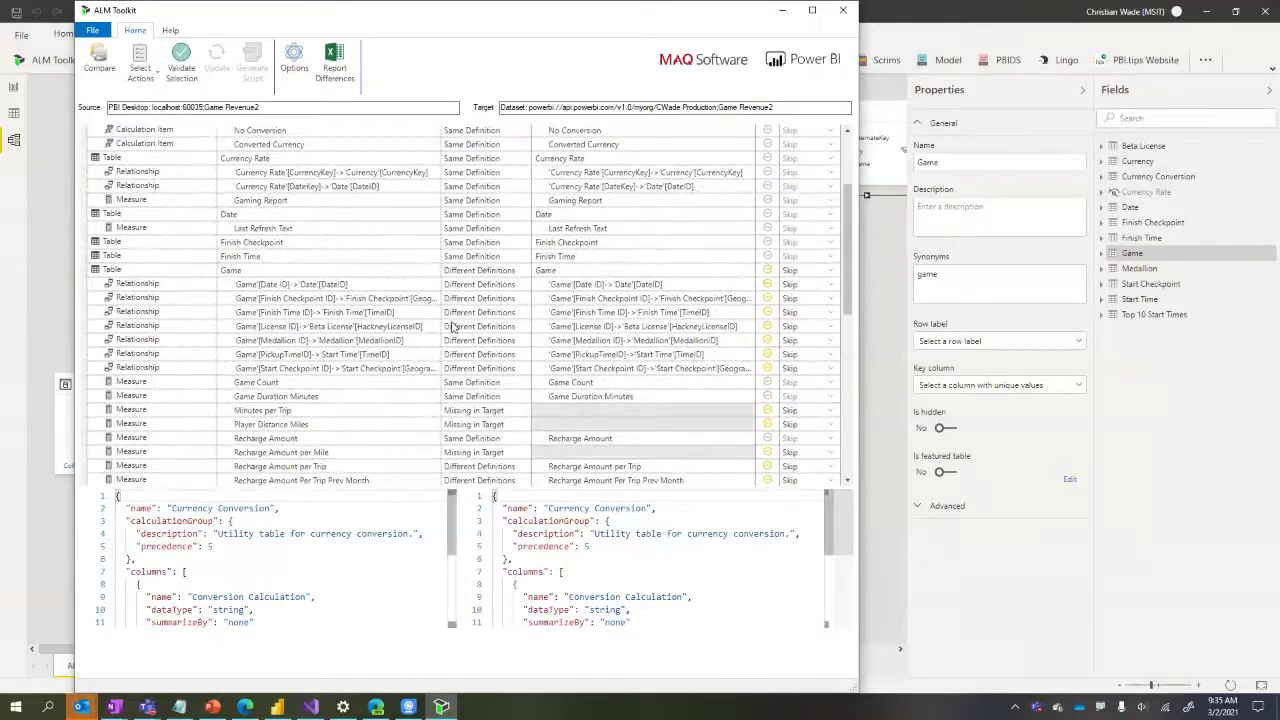
Compare the Game table's source and target definitions in an enlarged code view down to the partitions section
left_click(520, 272)
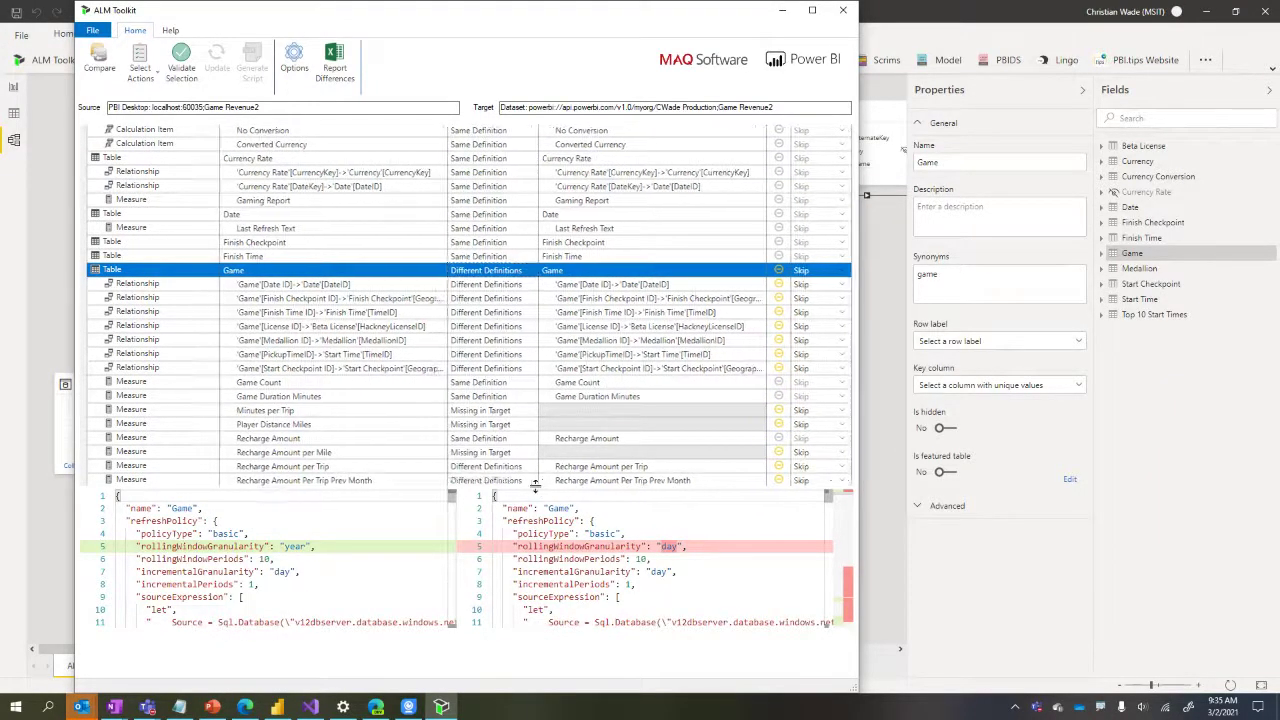
left_click_drag(535, 485, 537, 345)
left_click_drag(829, 366, 829, 496)
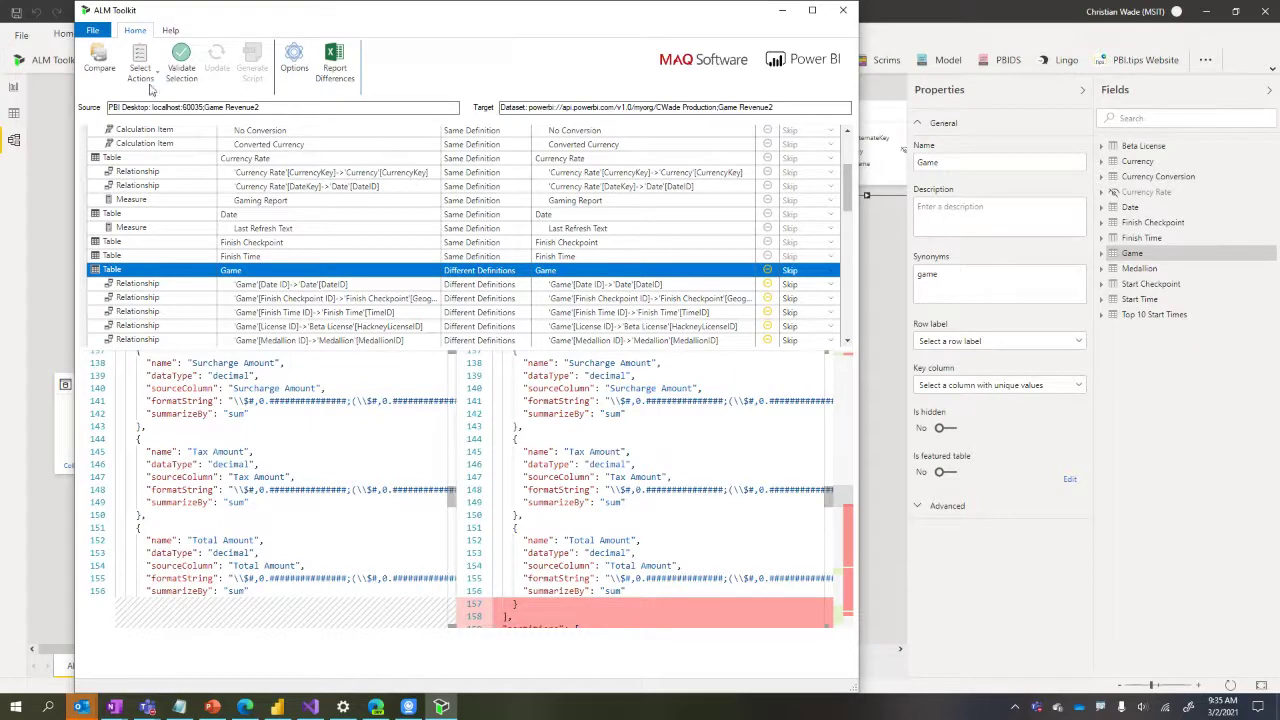
Save the comparison as Comparison1.almt in the Downloads folder, replacing the existing file, and close ALM Toolkit
left_click(96, 34)
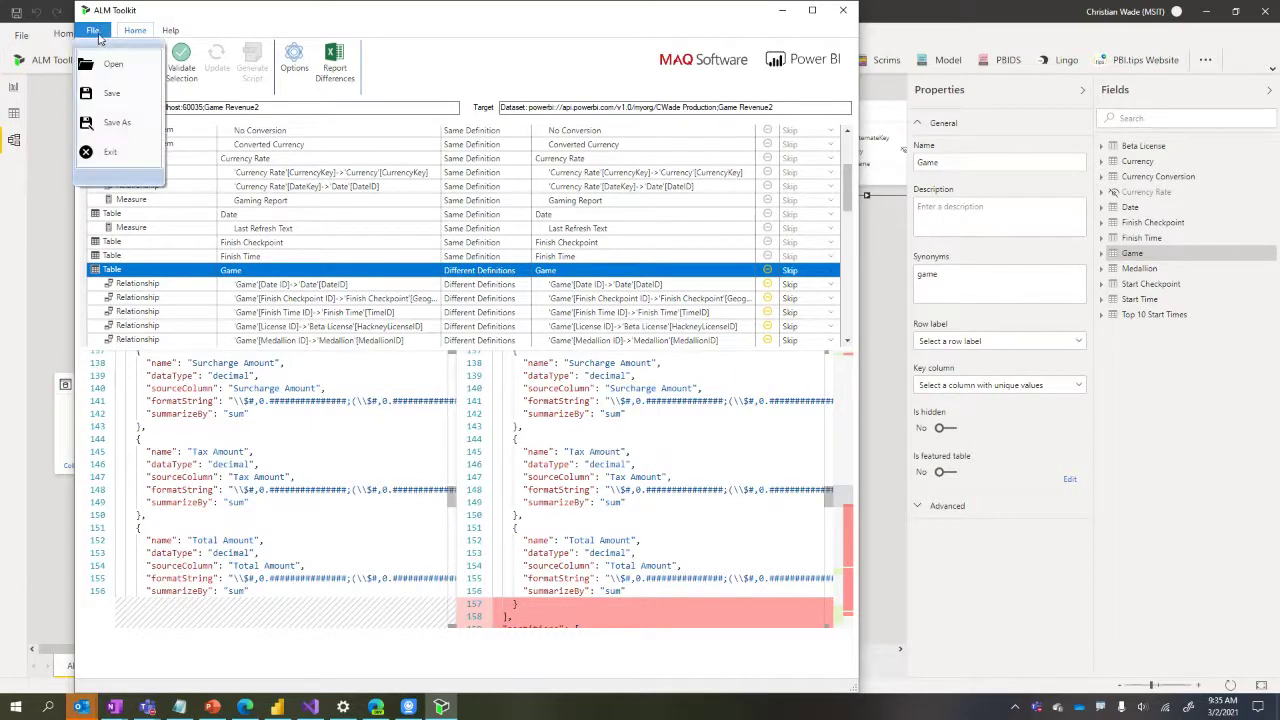
left_click(112, 122)
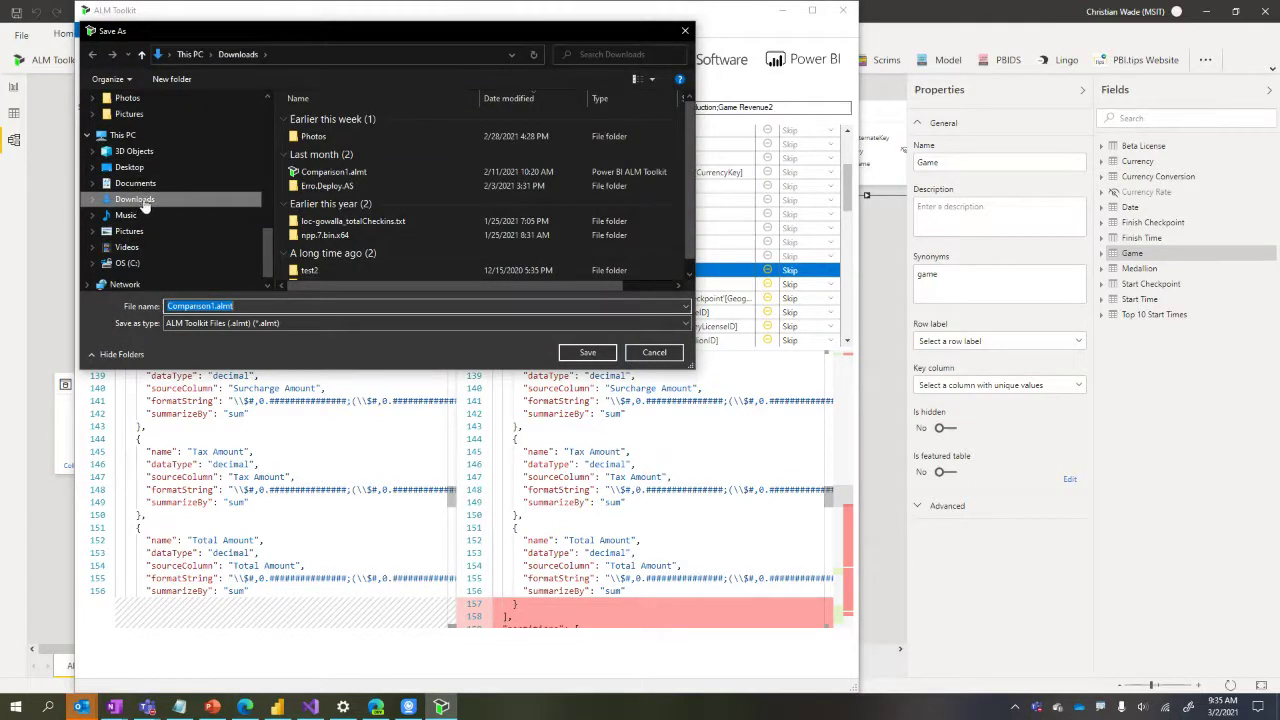
scroll(486, 182, "down", 1)
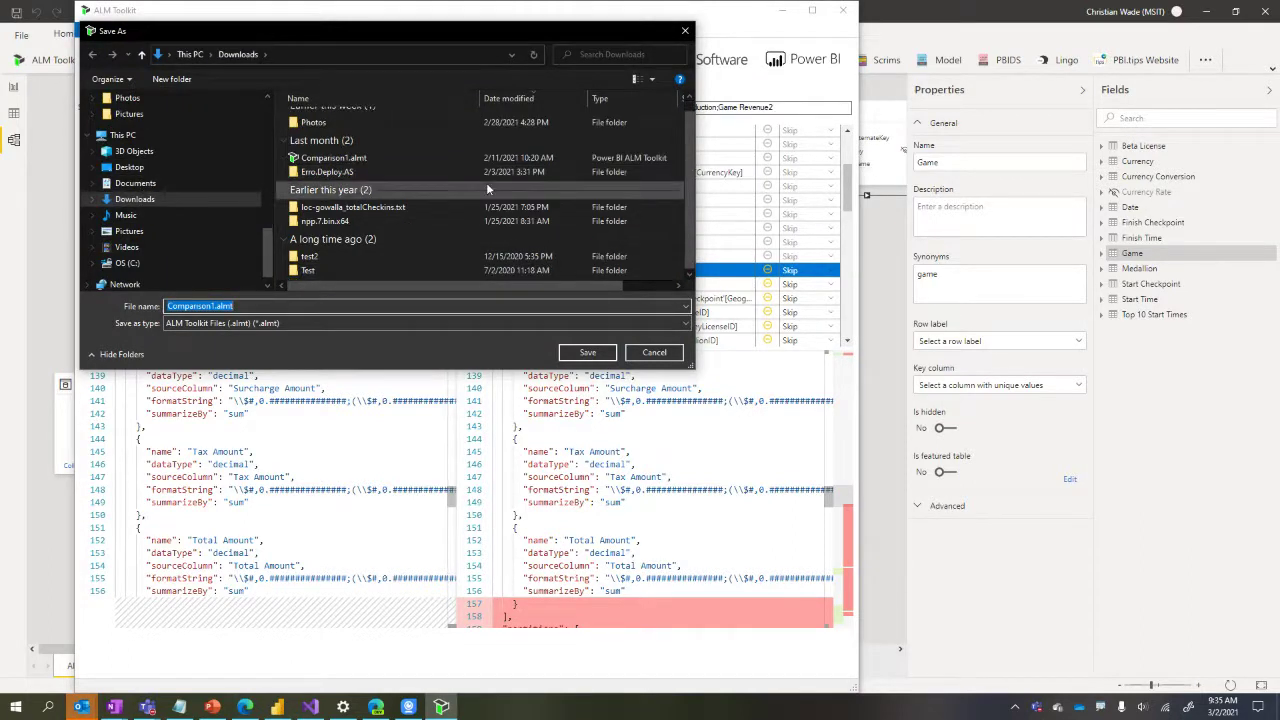
left_click(385, 160)
left_click(588, 354)
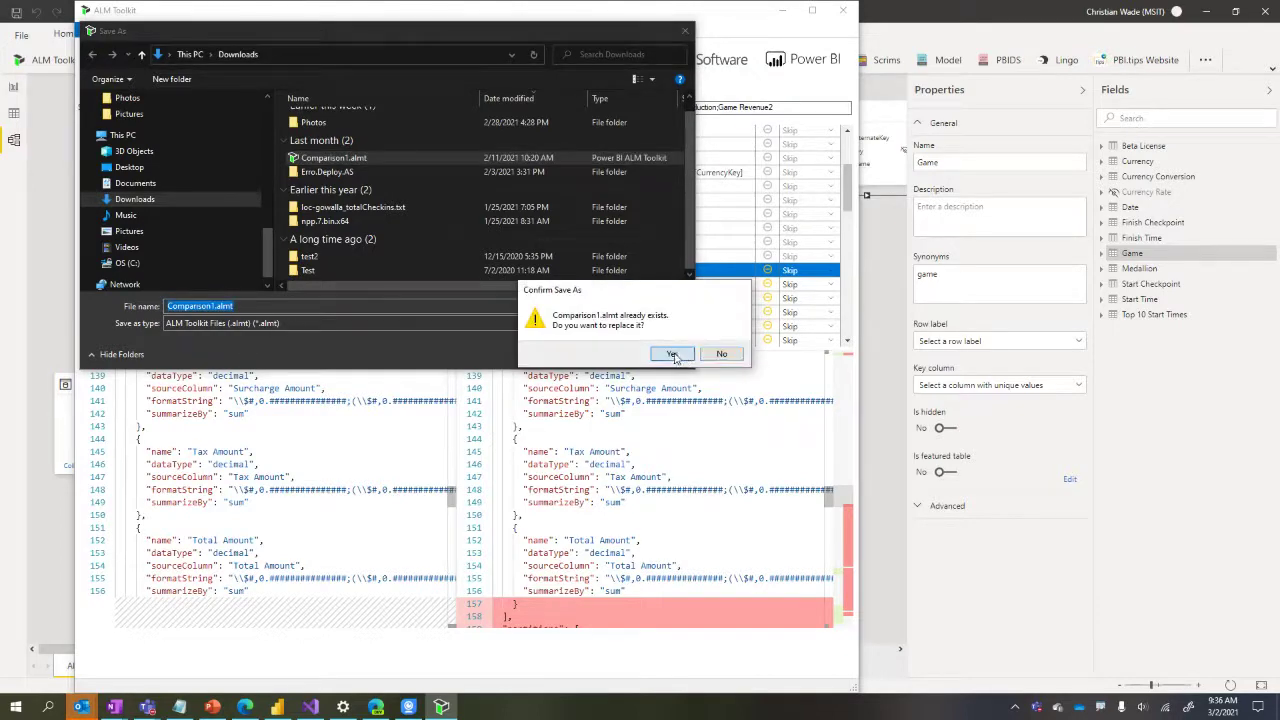
left_click(672, 354)
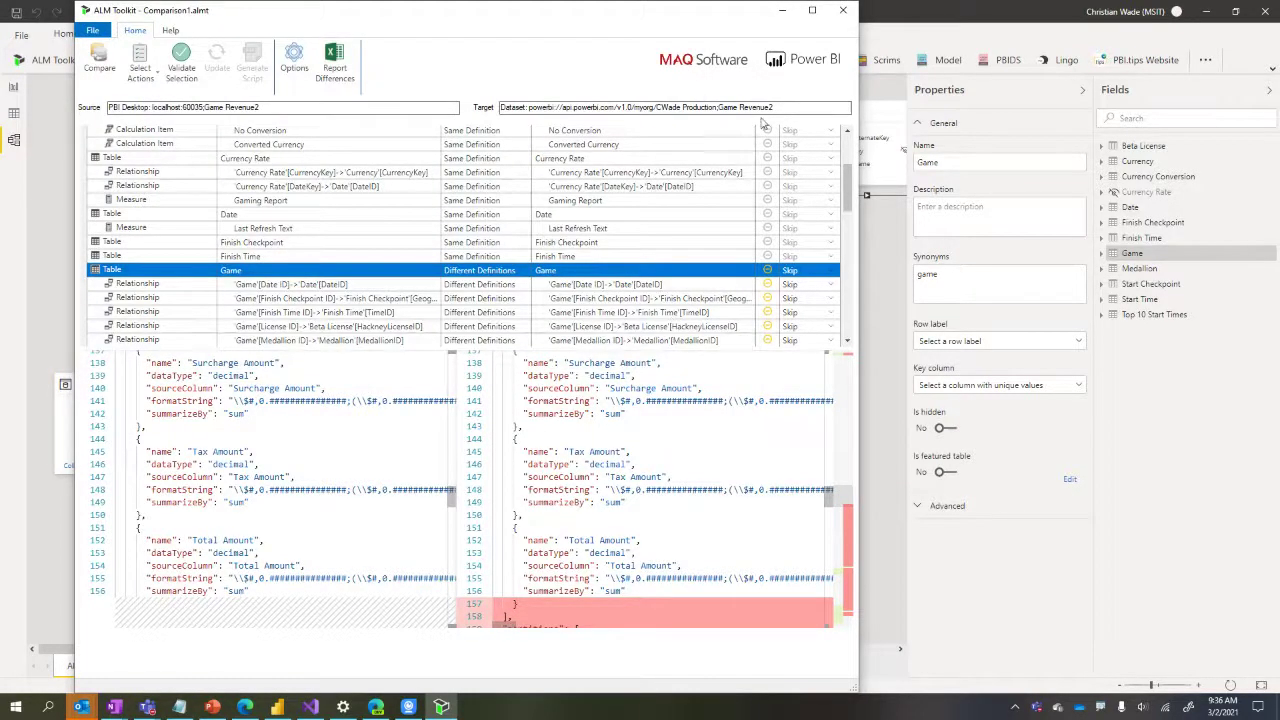
left_click(842, 12)
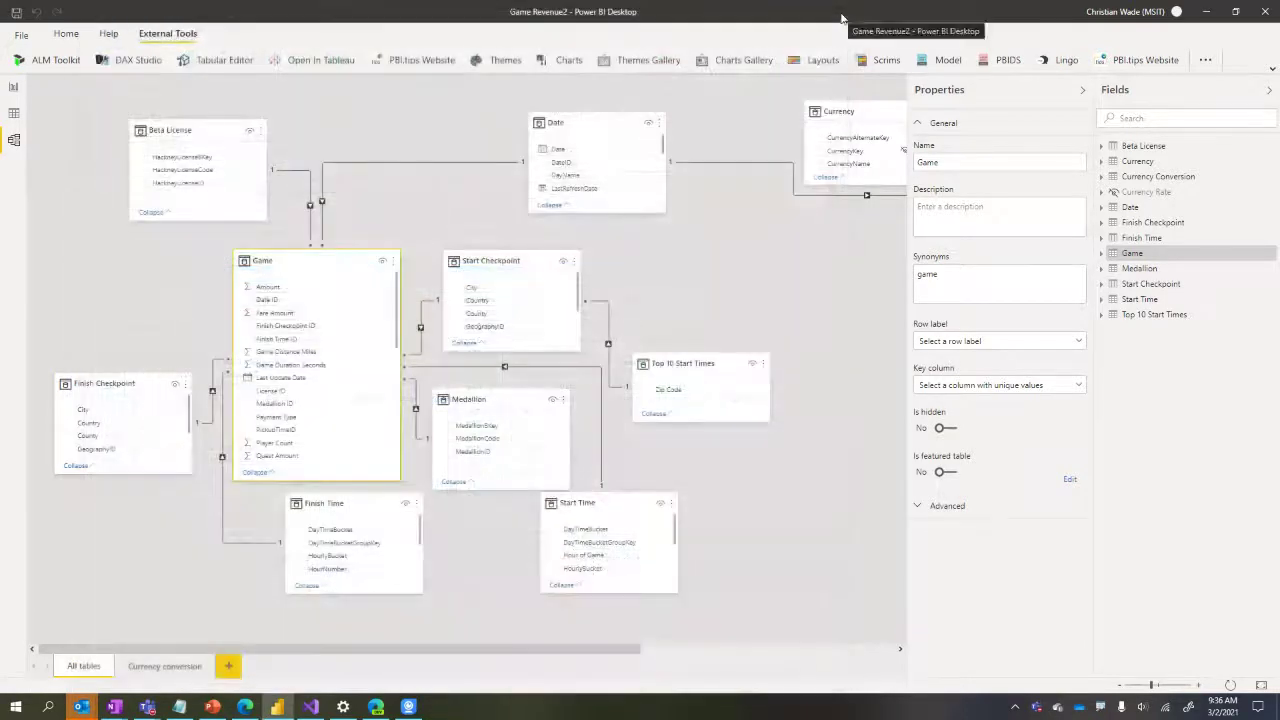
Switch to File Explorer, open Comparison1.almt from Downloads and run the comparison with its saved connections and the existing signed-in account
key("super+e")
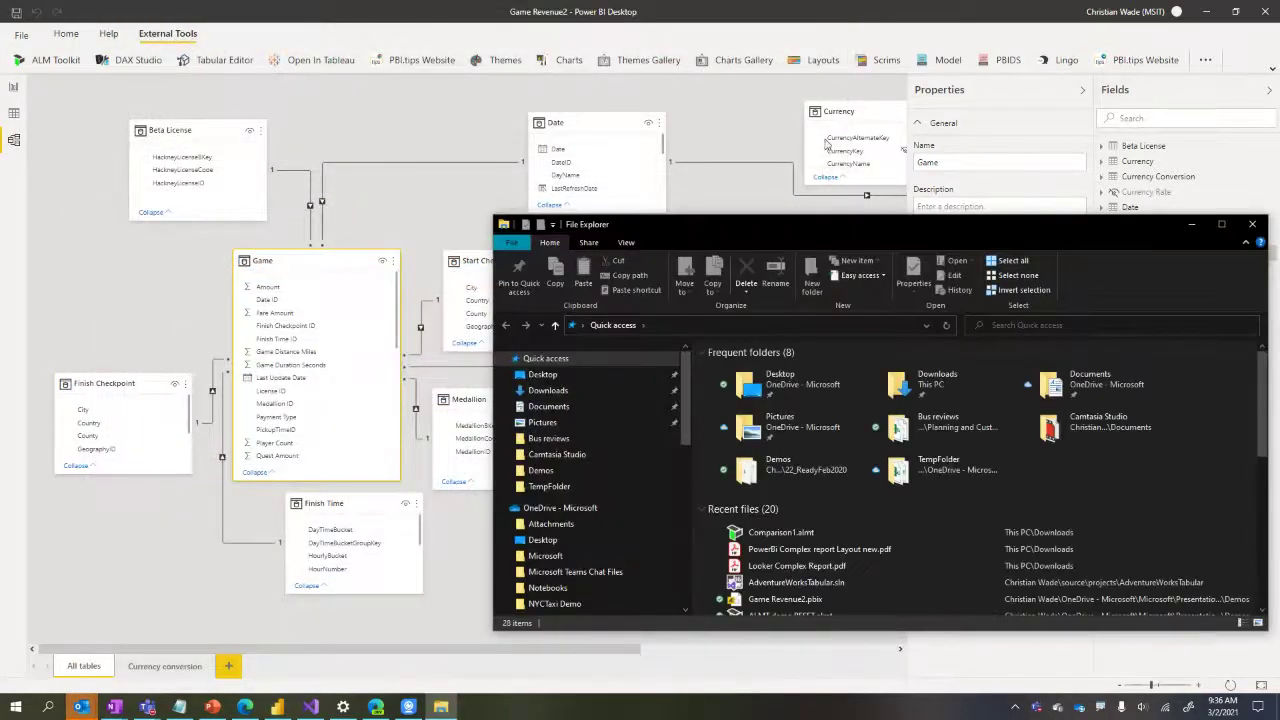
left_click(548, 390)
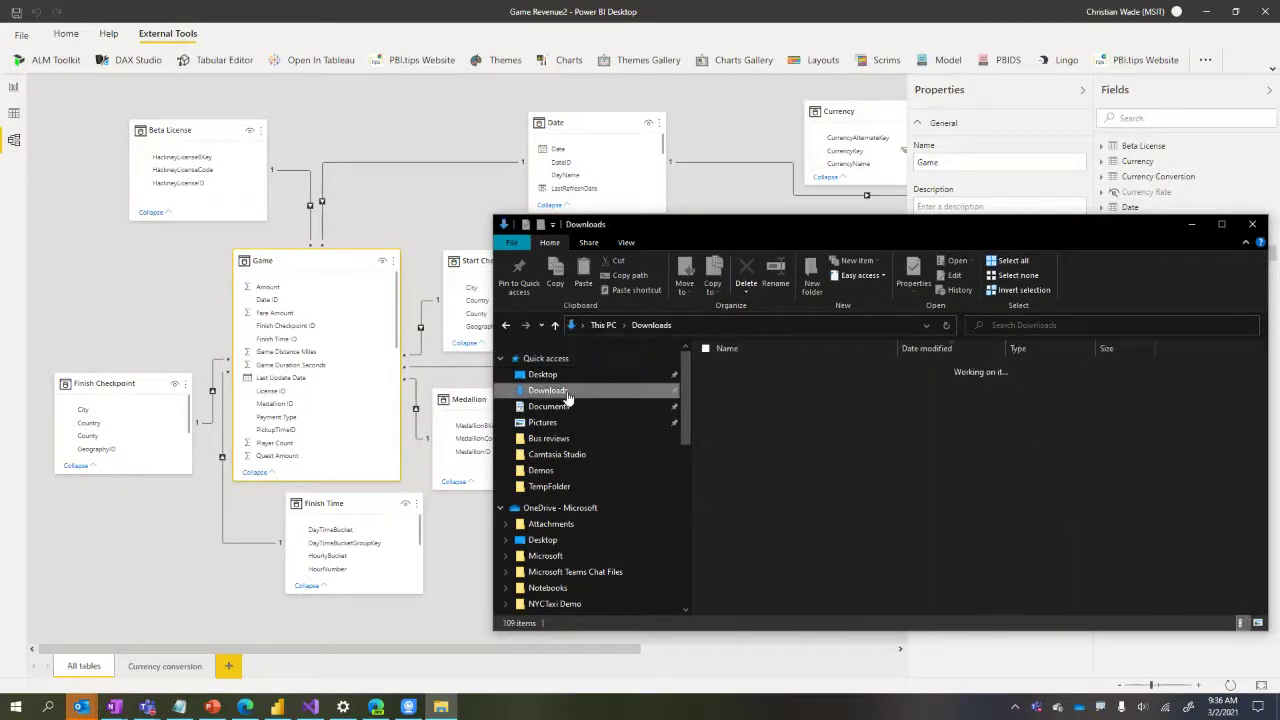
left_click(837, 388)
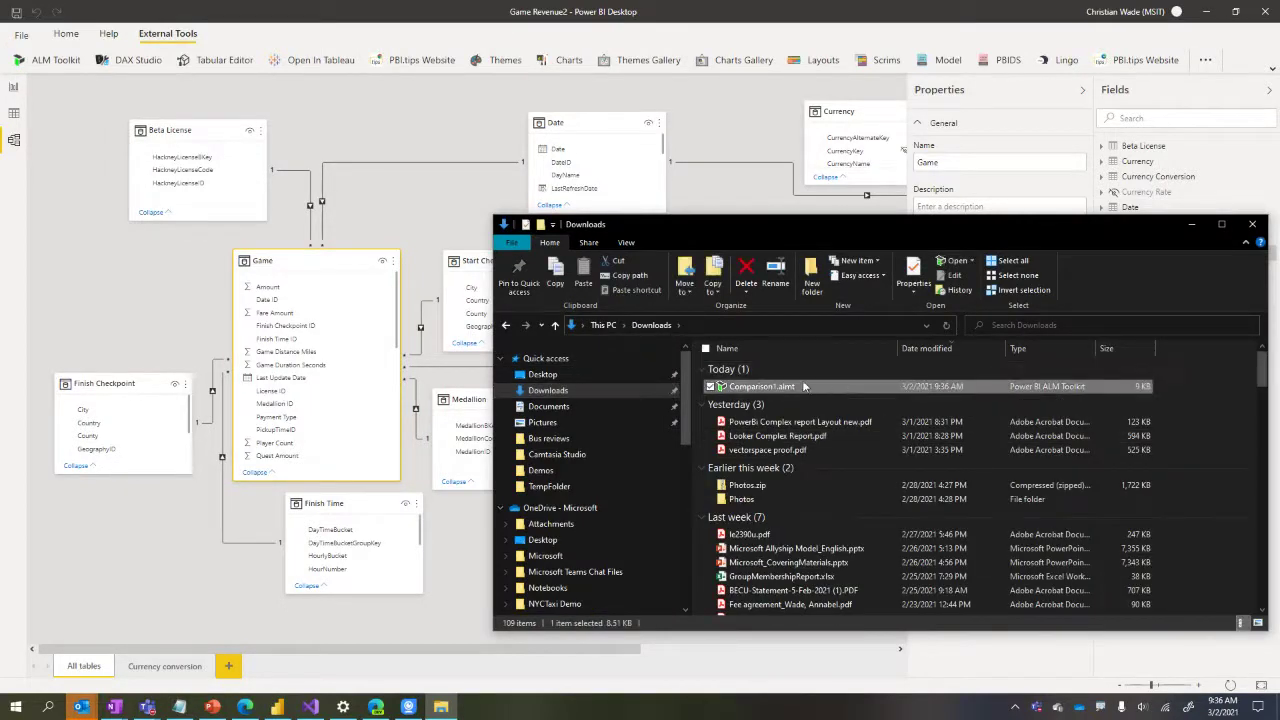
double_click(803, 388)
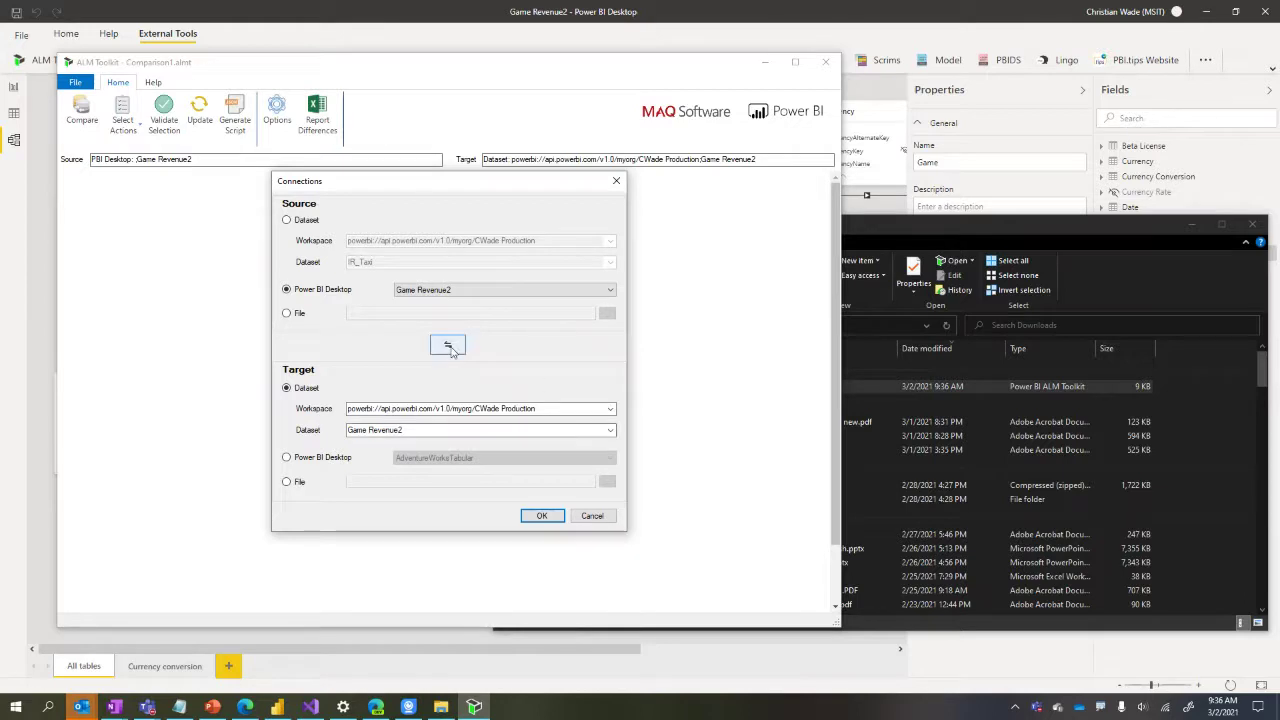
left_click(540, 515)
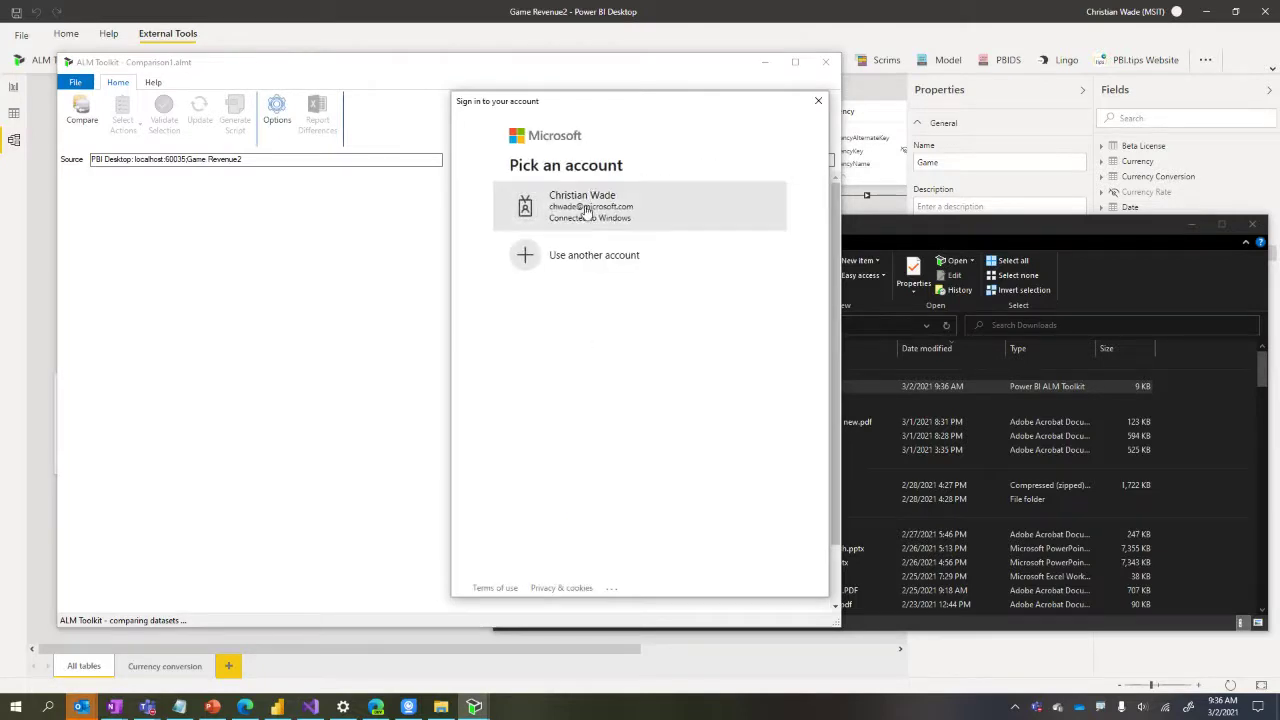
left_click(599, 217)
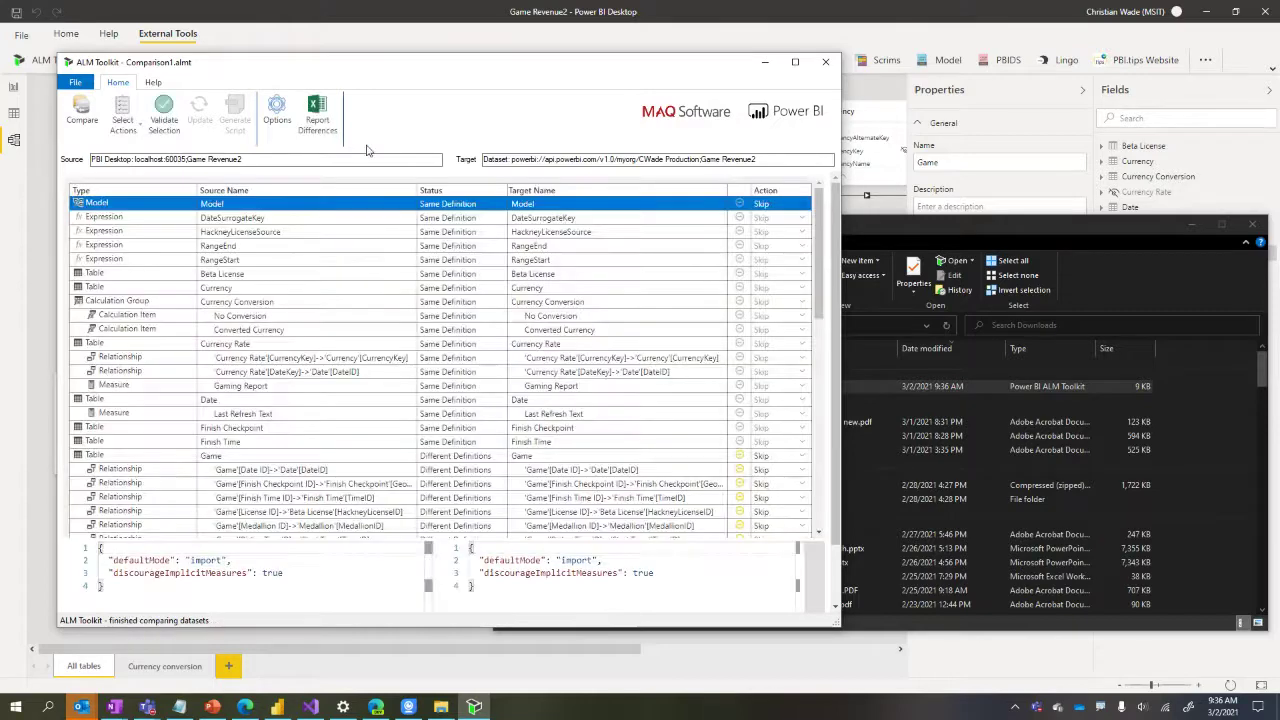
Review the reopened comparison's options, including partition retention and the processing option, and look through its list of object differences
left_click(275, 118)
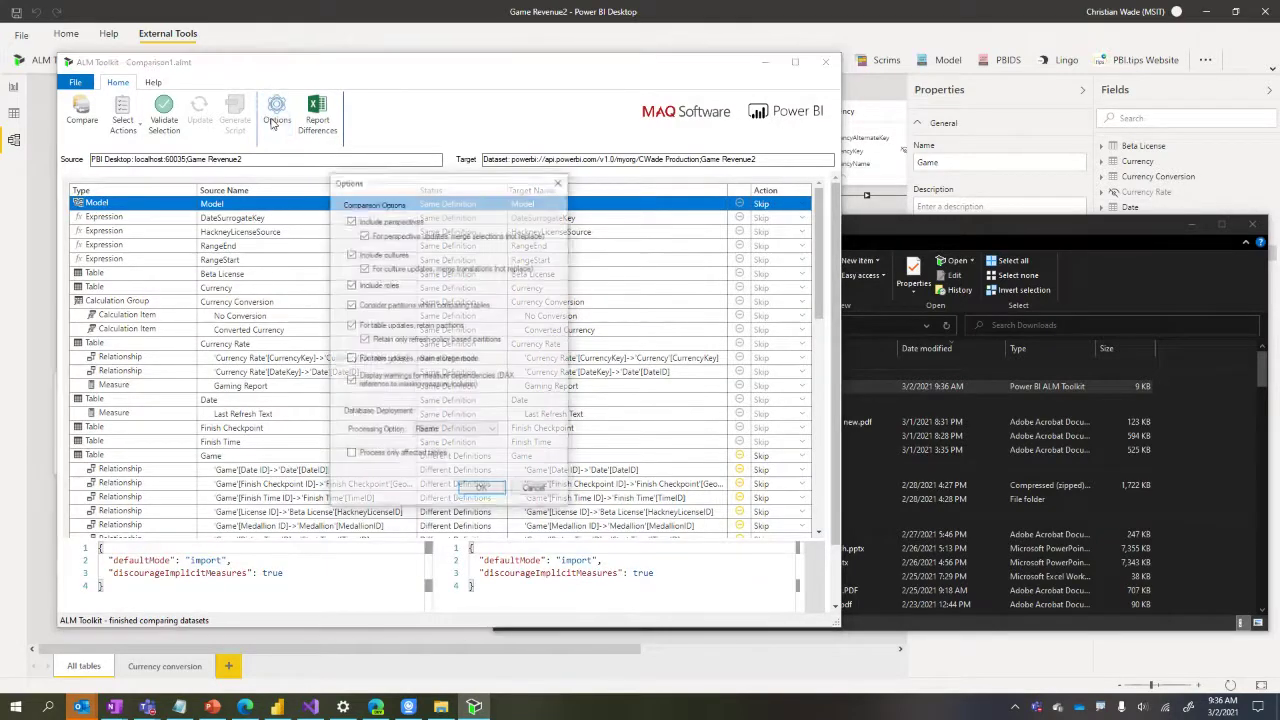
left_click(559, 181)
scroll(713, 380, "down", 3)
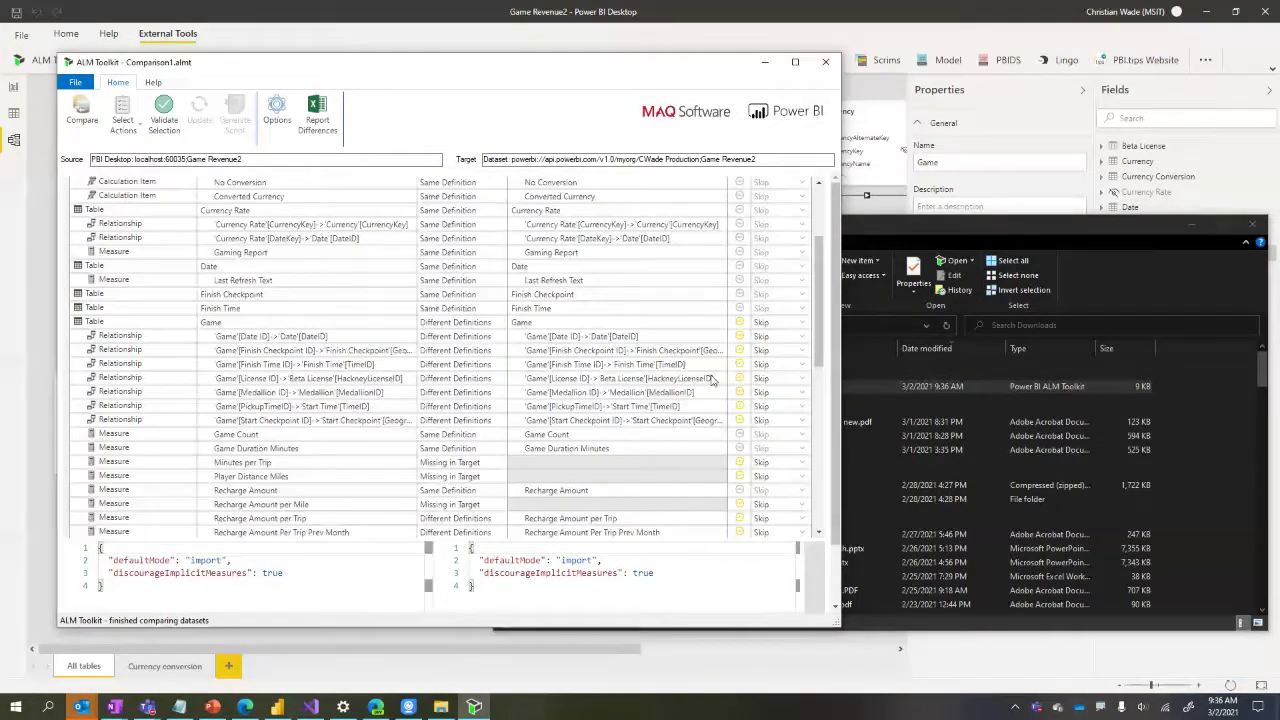
scroll(713, 380, "down", 2)
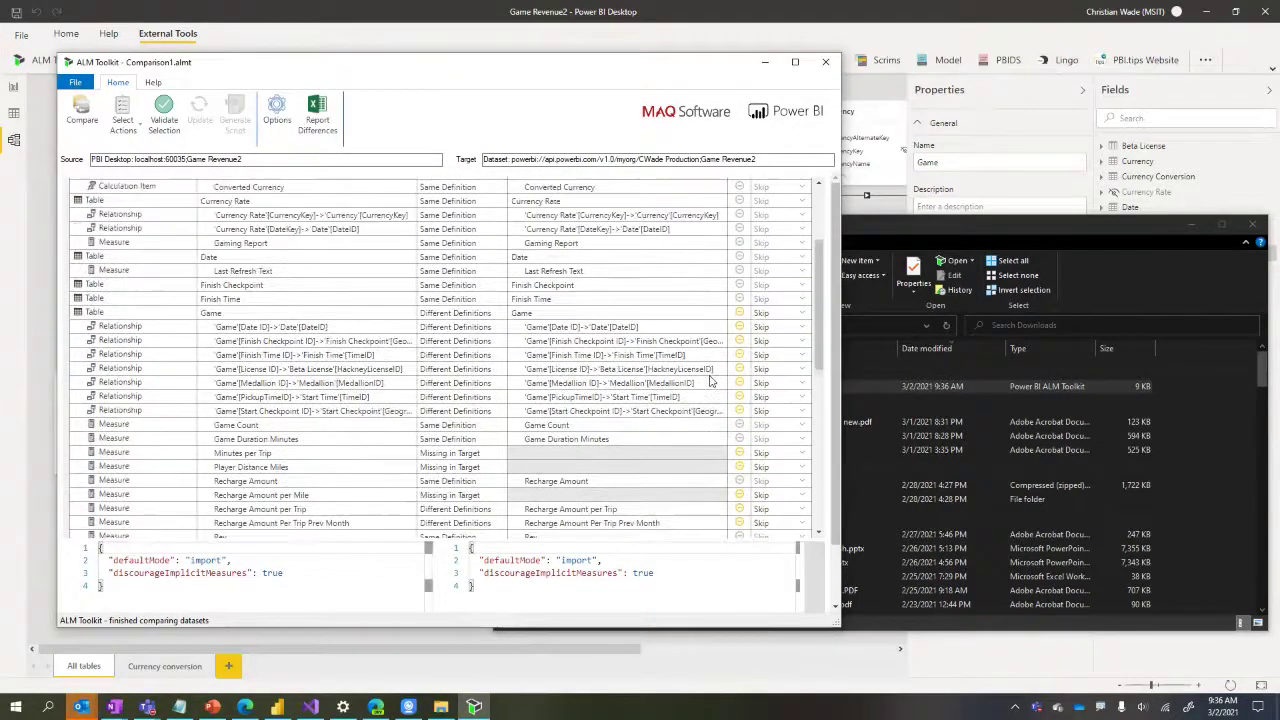
scroll(705, 385, "up", 3)
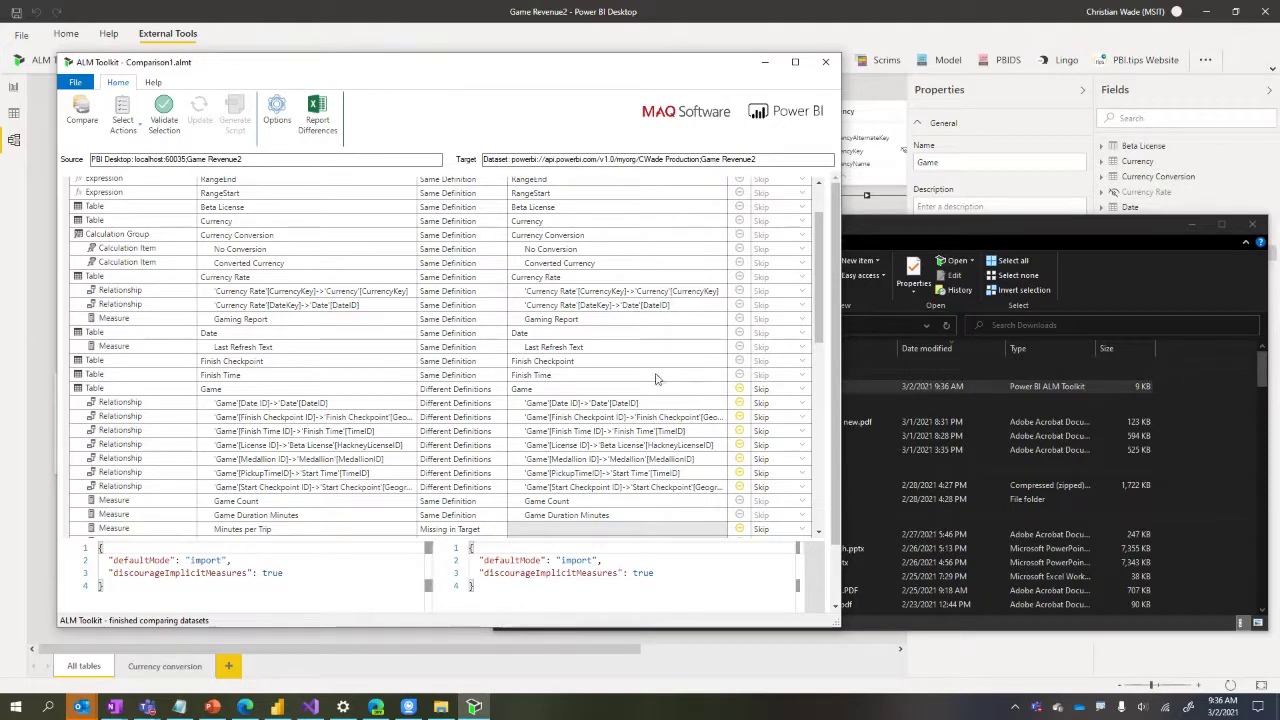
left_click(278, 121)
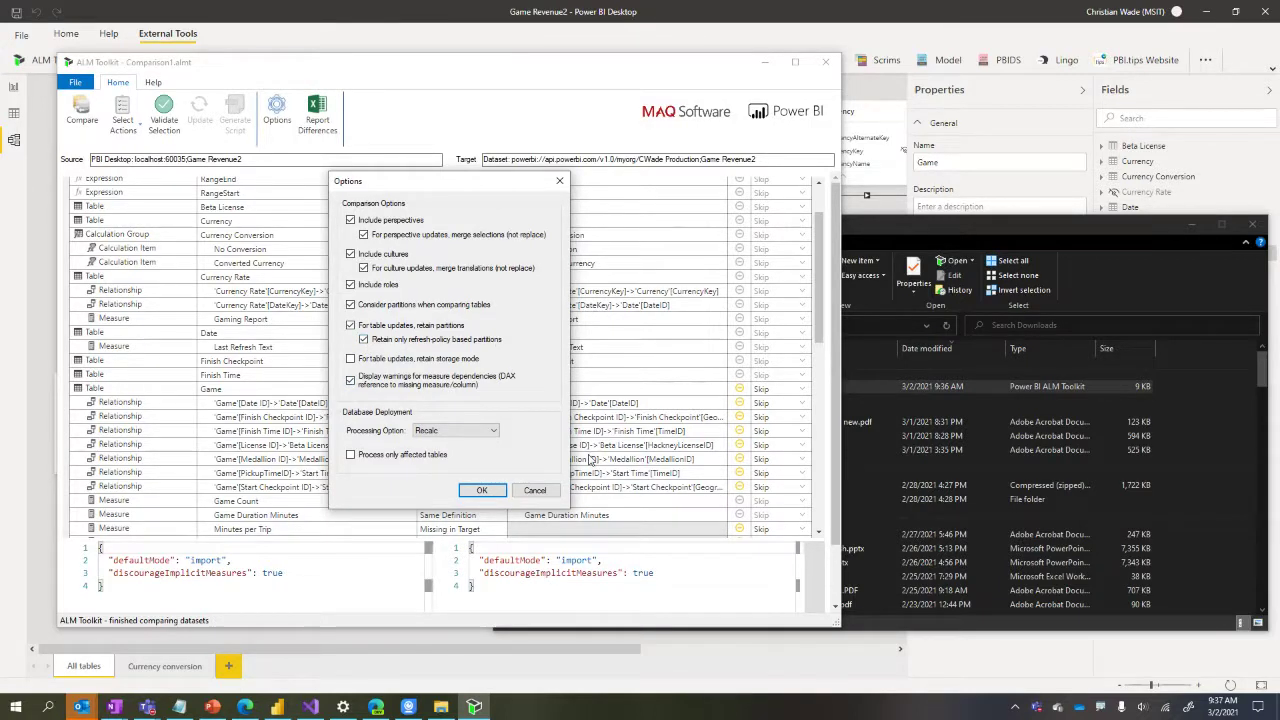
left_click(533, 491)
scroll(516, 413, "down", 3)
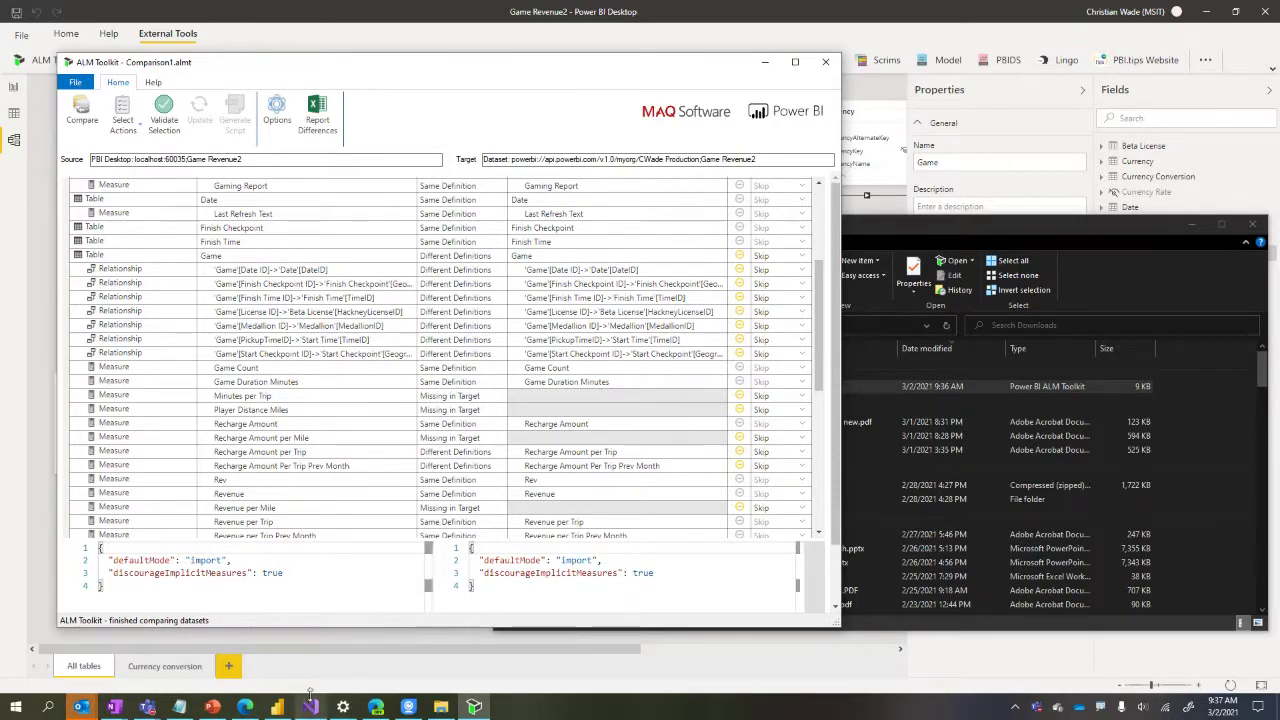
Switch to Visual Studio, add a new tabular model comparison file to the AWProvider project and select TabularCompare1.bsmn
left_click(316, 707)
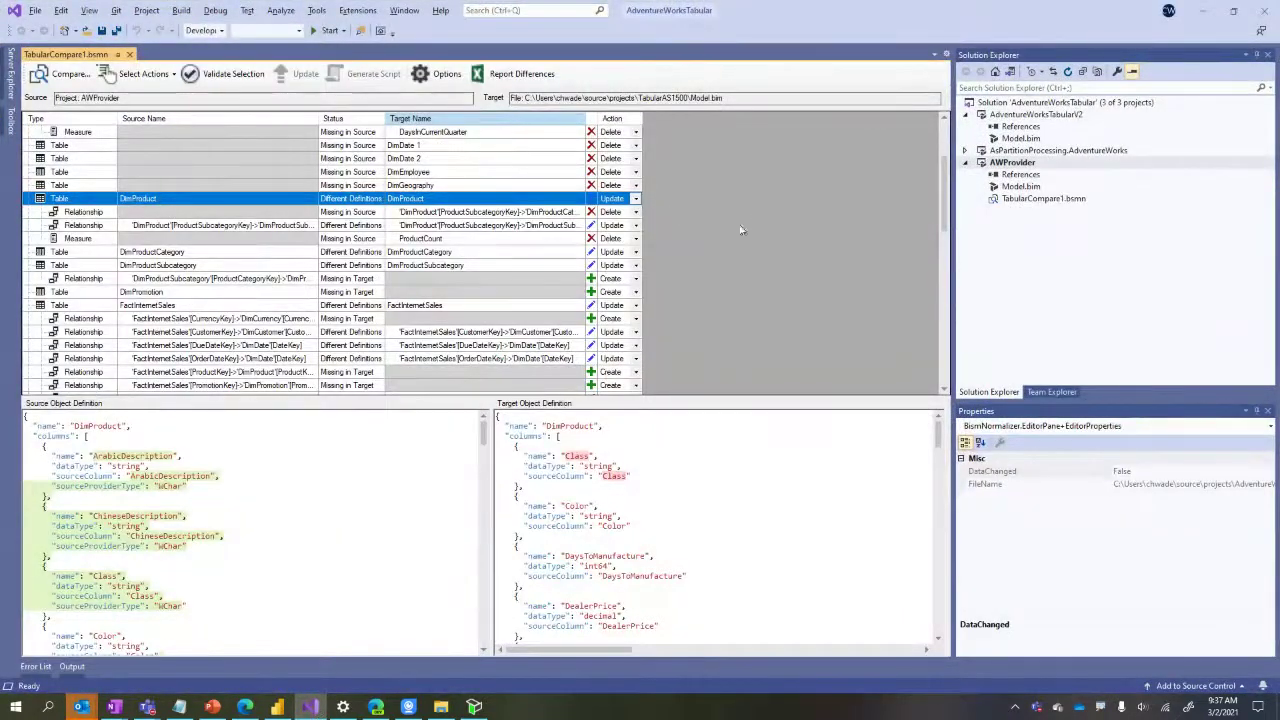
left_click(1010, 164)
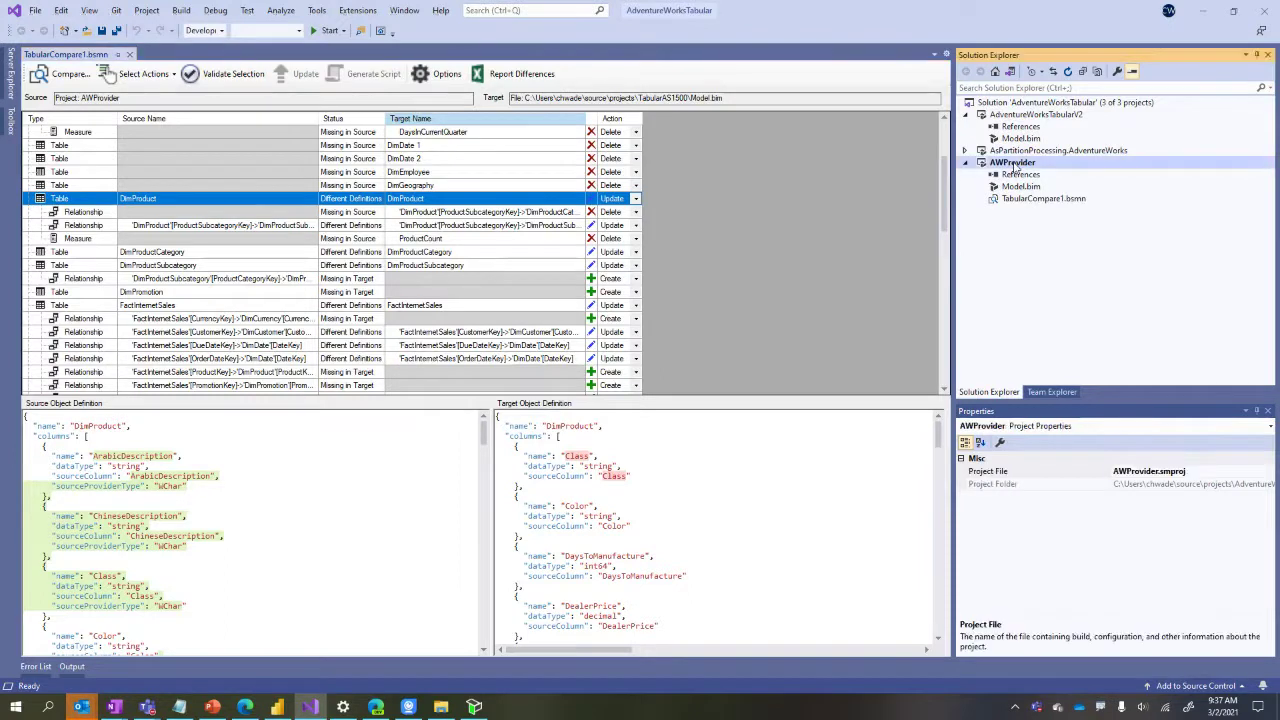
right_click(1010, 165)
left_click(1000, 173)
left_click(1068, 212)
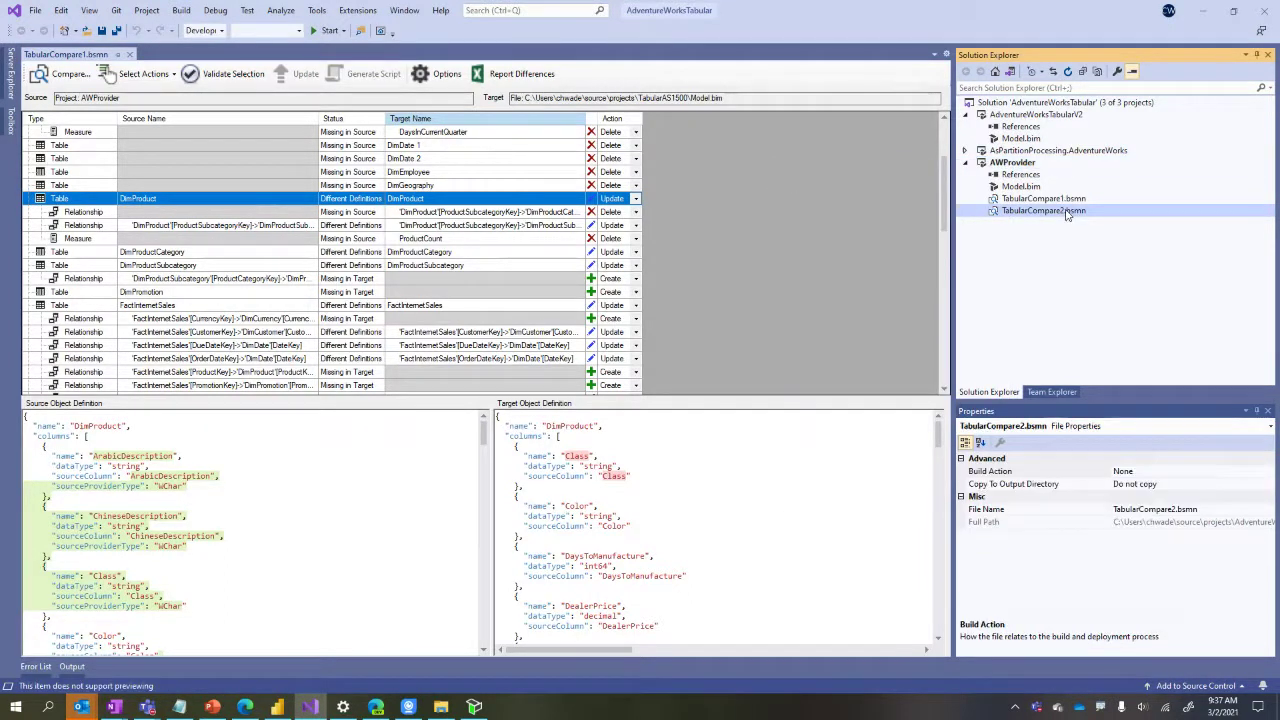
left_click(1065, 200)
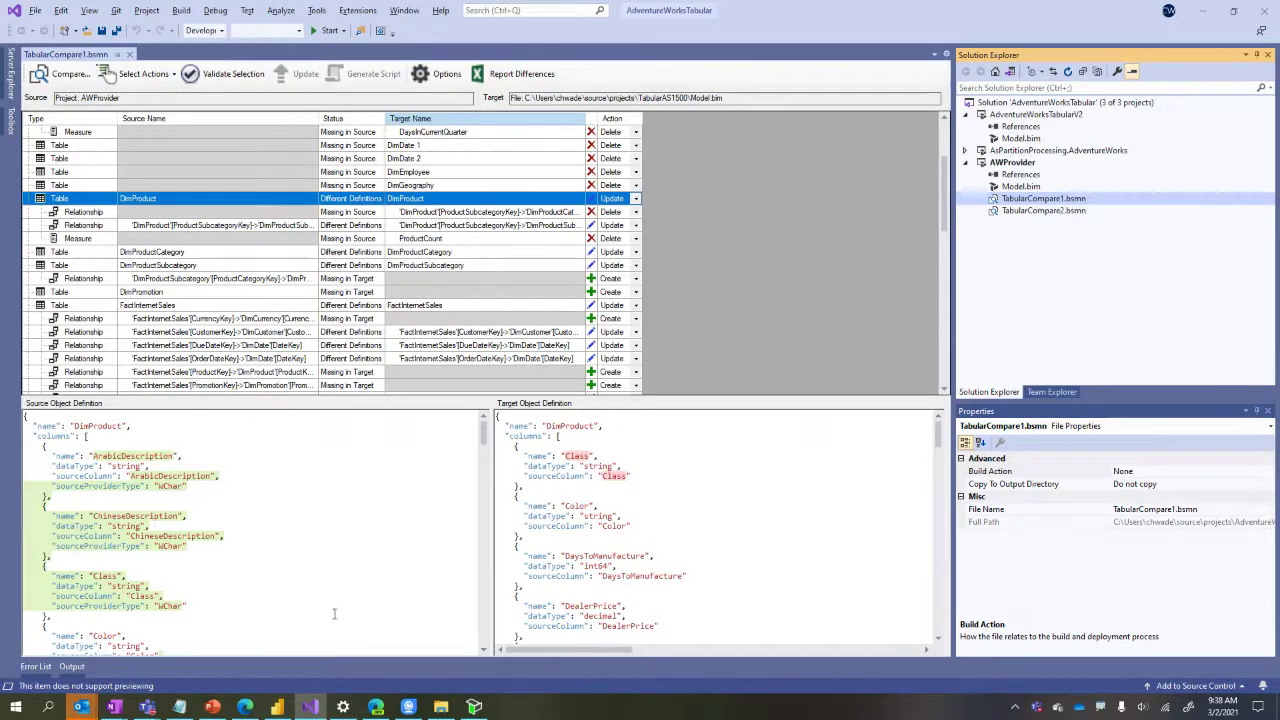
Return to ALM Toolkit, close the Comparison1.almt comparison and relaunch ALM Toolkit from the Game Revenue2 model in Power BI Desktop
key("alt+Tab")
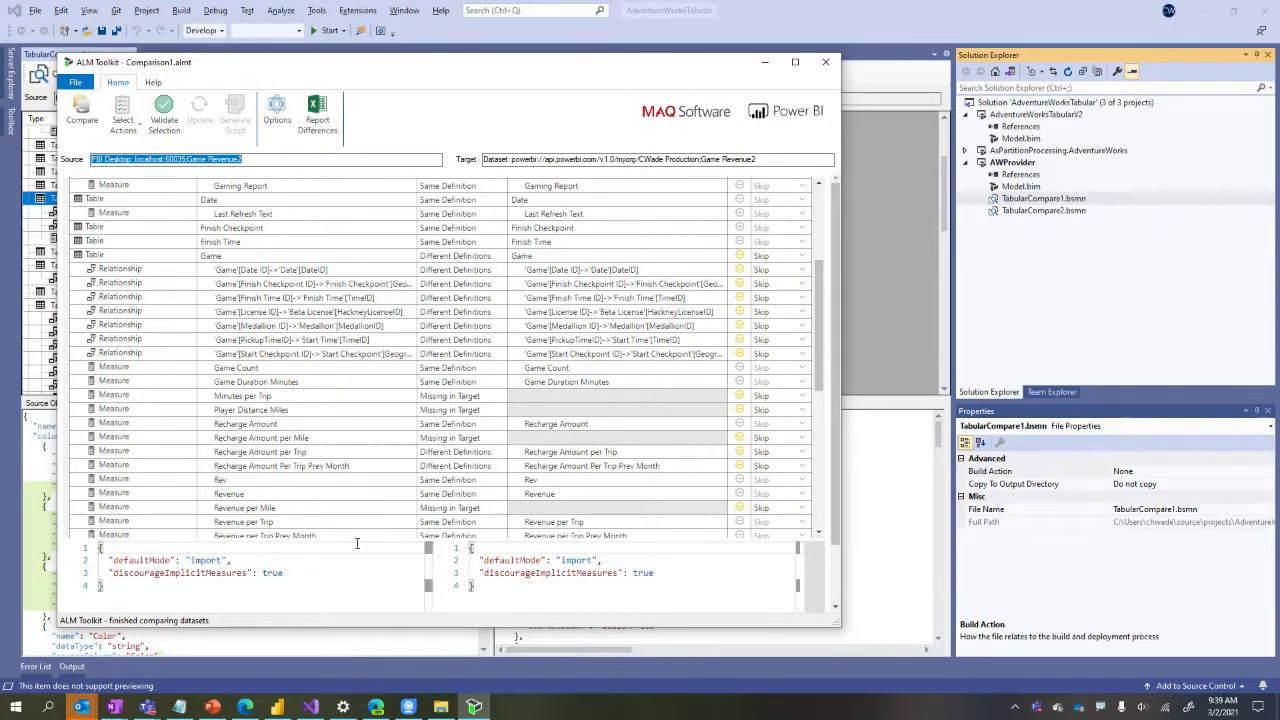
left_click(830, 66)
left_click(273, 708)
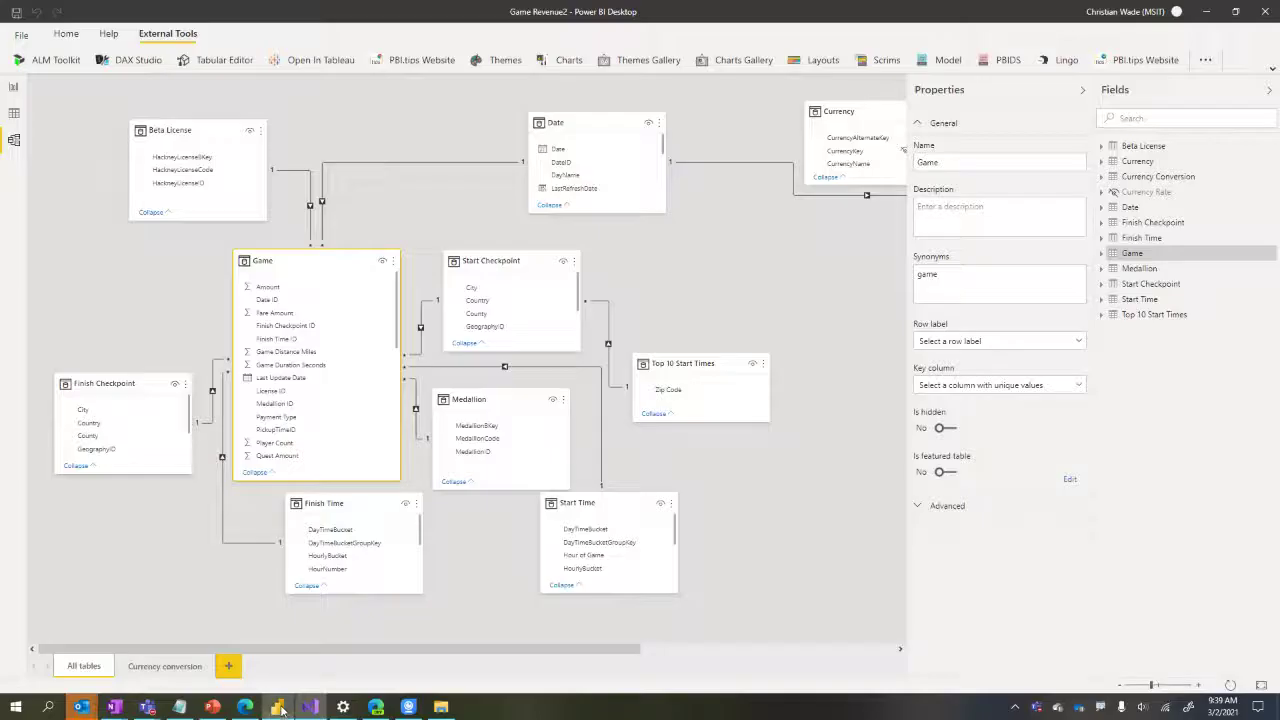
left_click(74, 60)
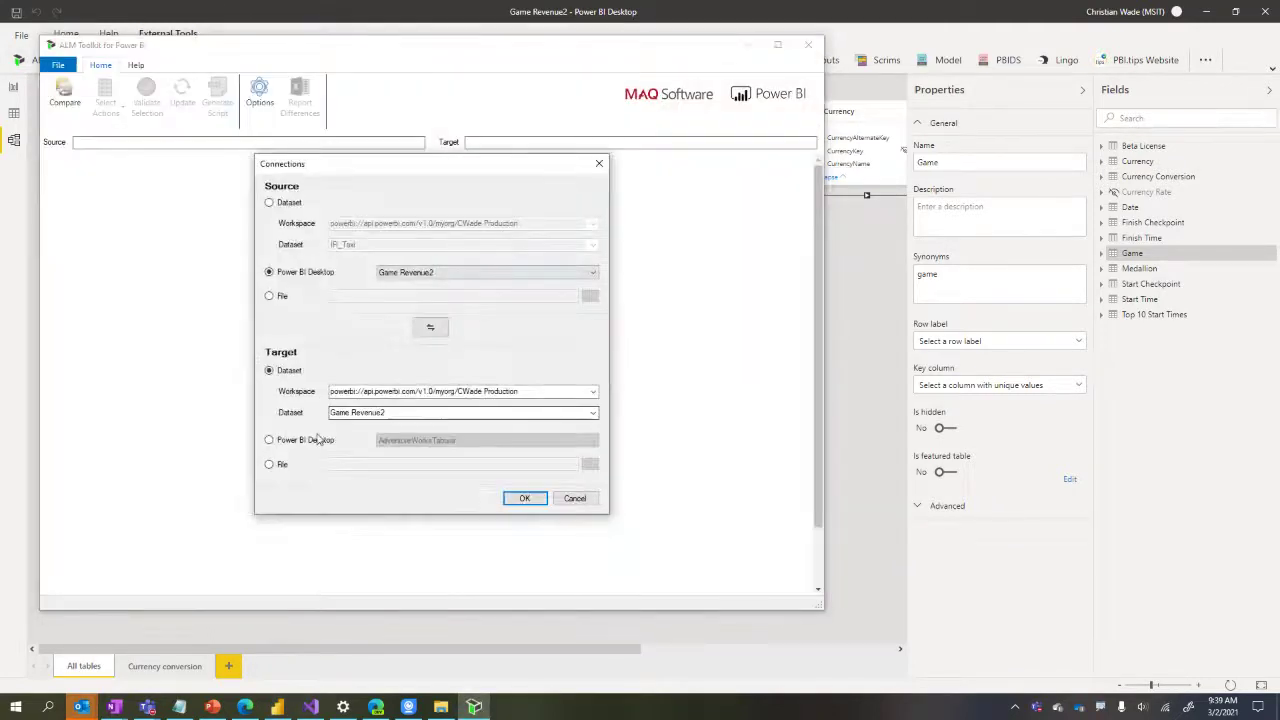
left_click(269, 464)
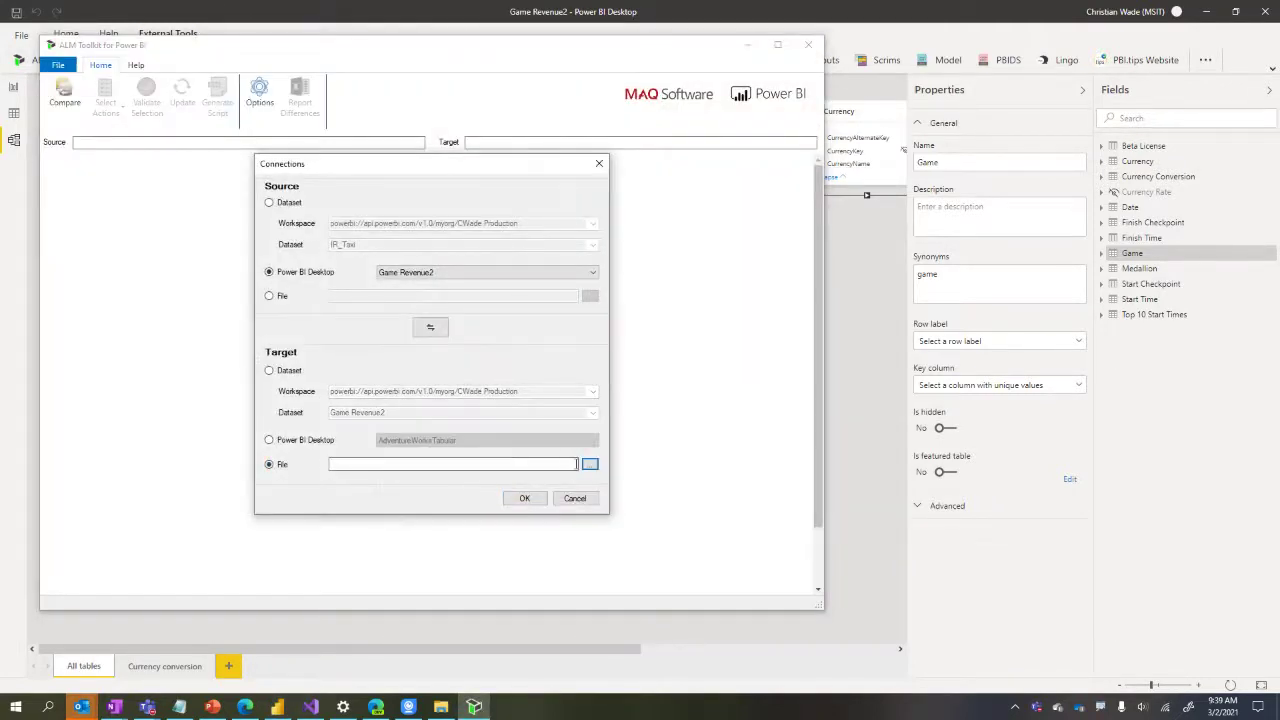
left_click(590, 464)
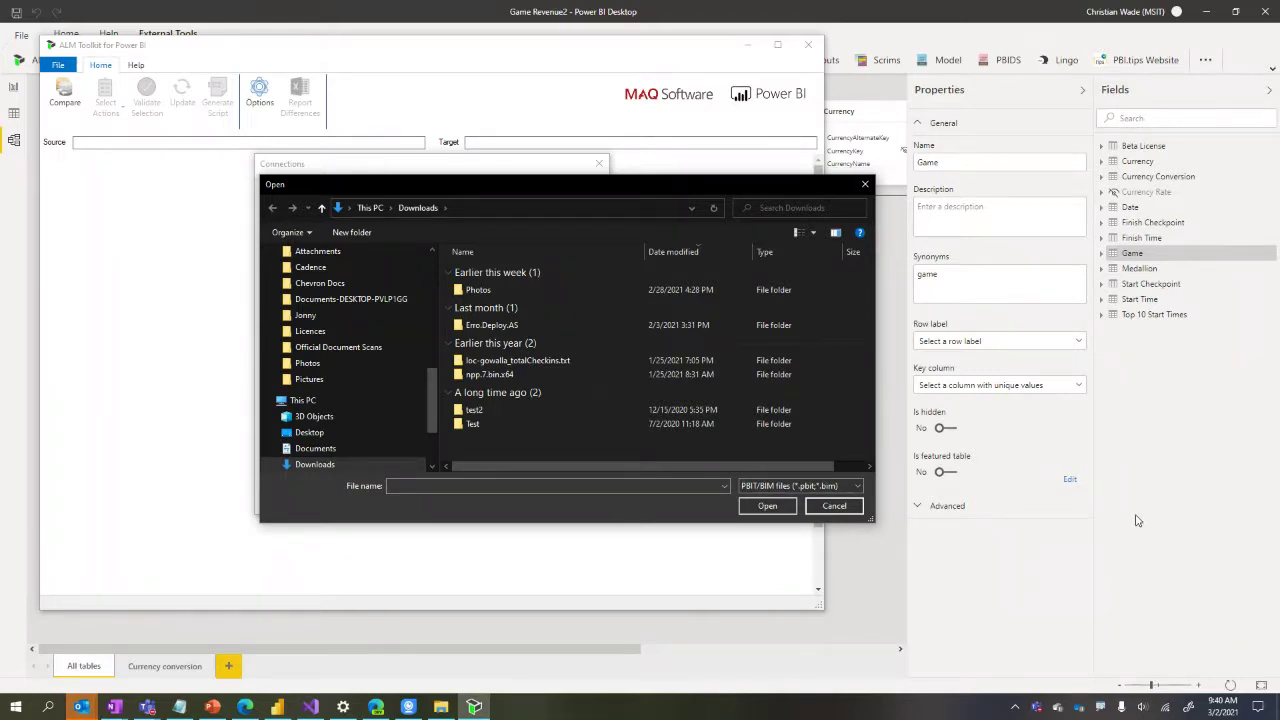
left_click(834, 507)
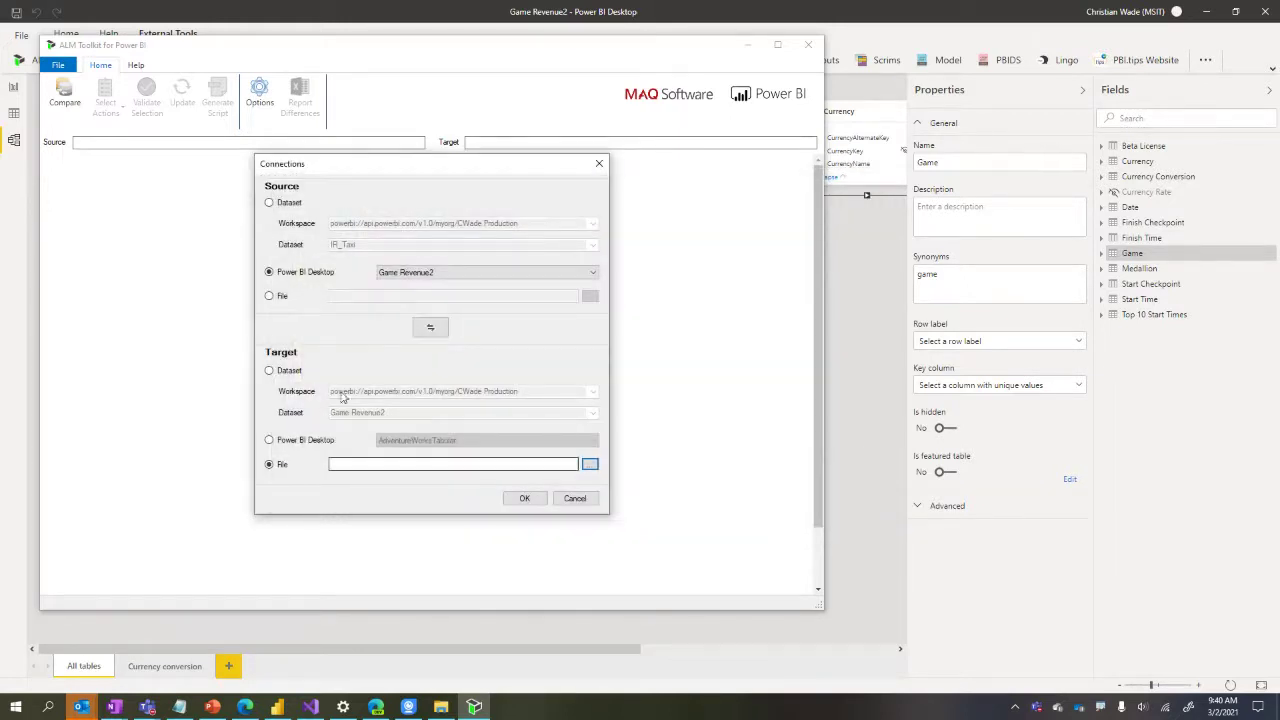
Try to compare Game Revenue2 with the AdventureWorksTabular model open in Power BI Desktop
left_click(269, 440)
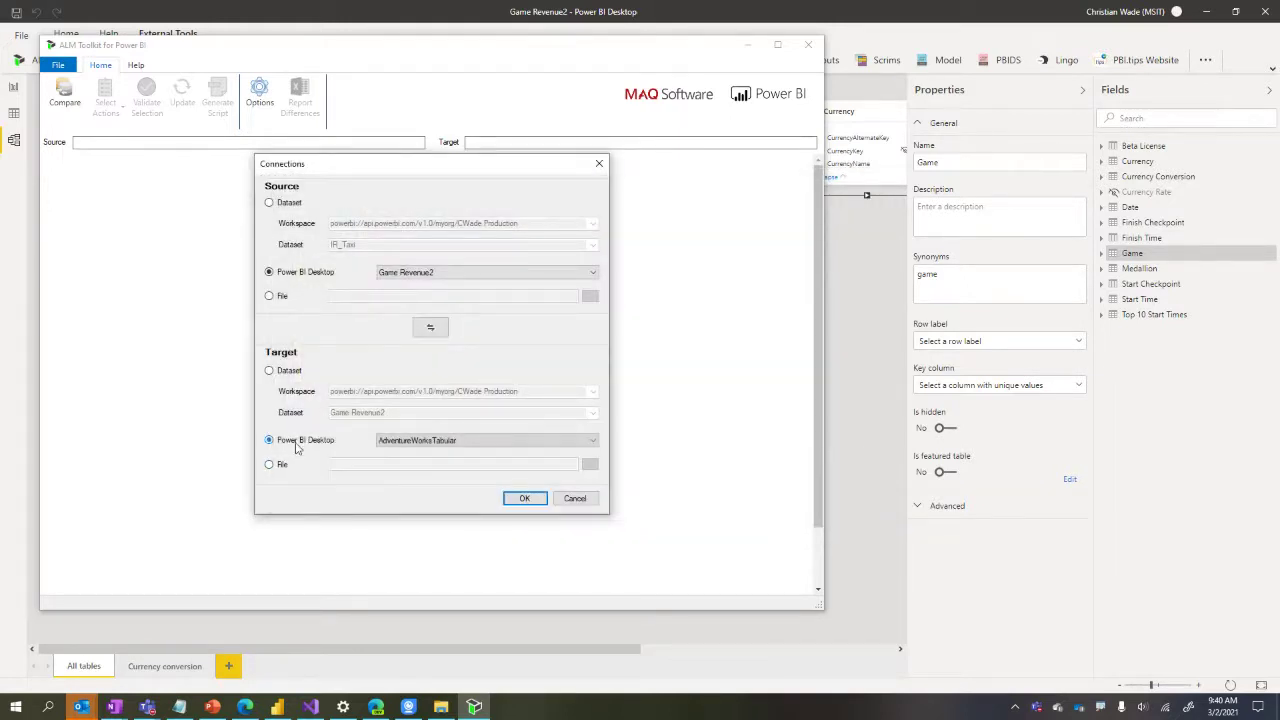
left_click(514, 502)
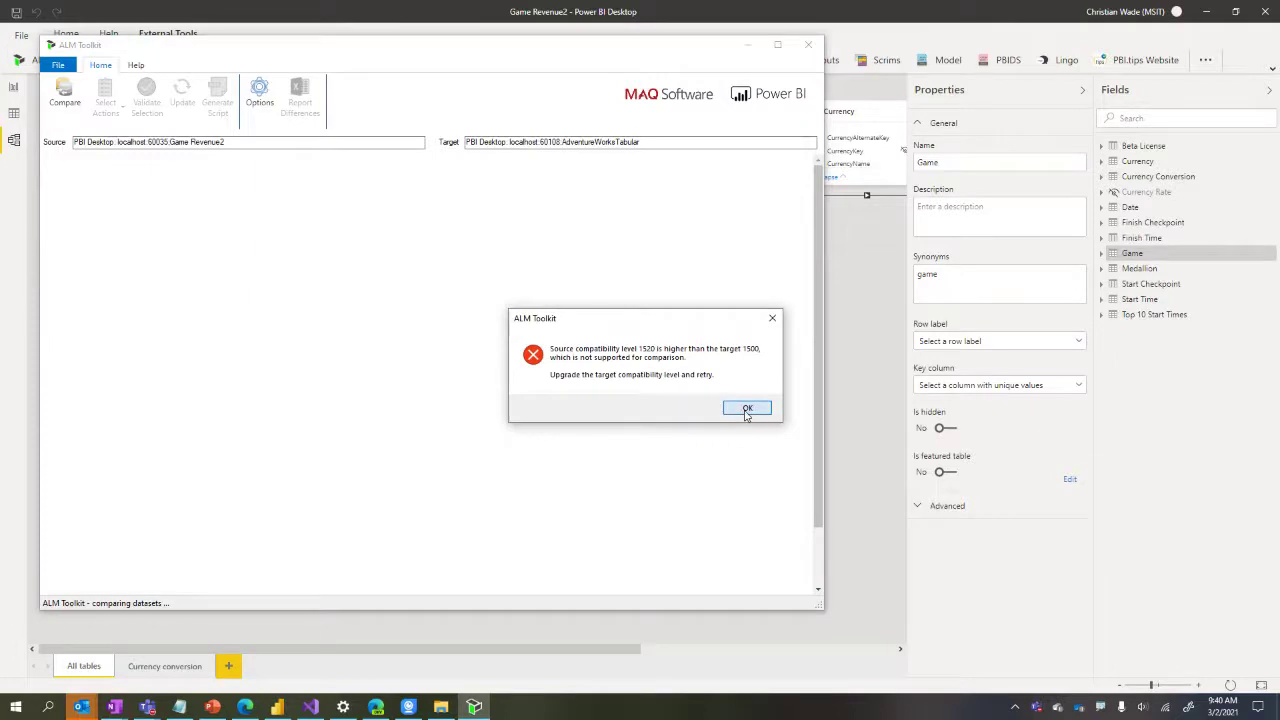
left_click(746, 410)
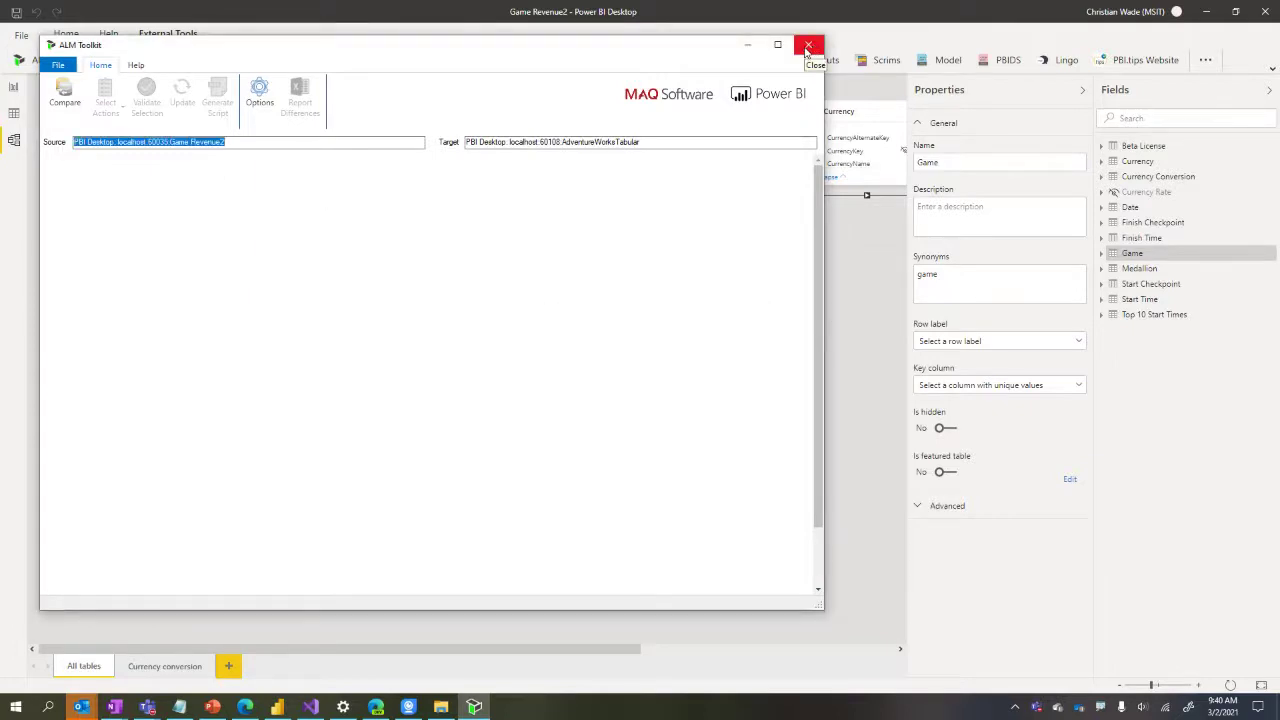
Compare Game Revenue2 with a Power BI Desktop target also set to Game Revenue2, and look through the object list
left_click(64, 95)
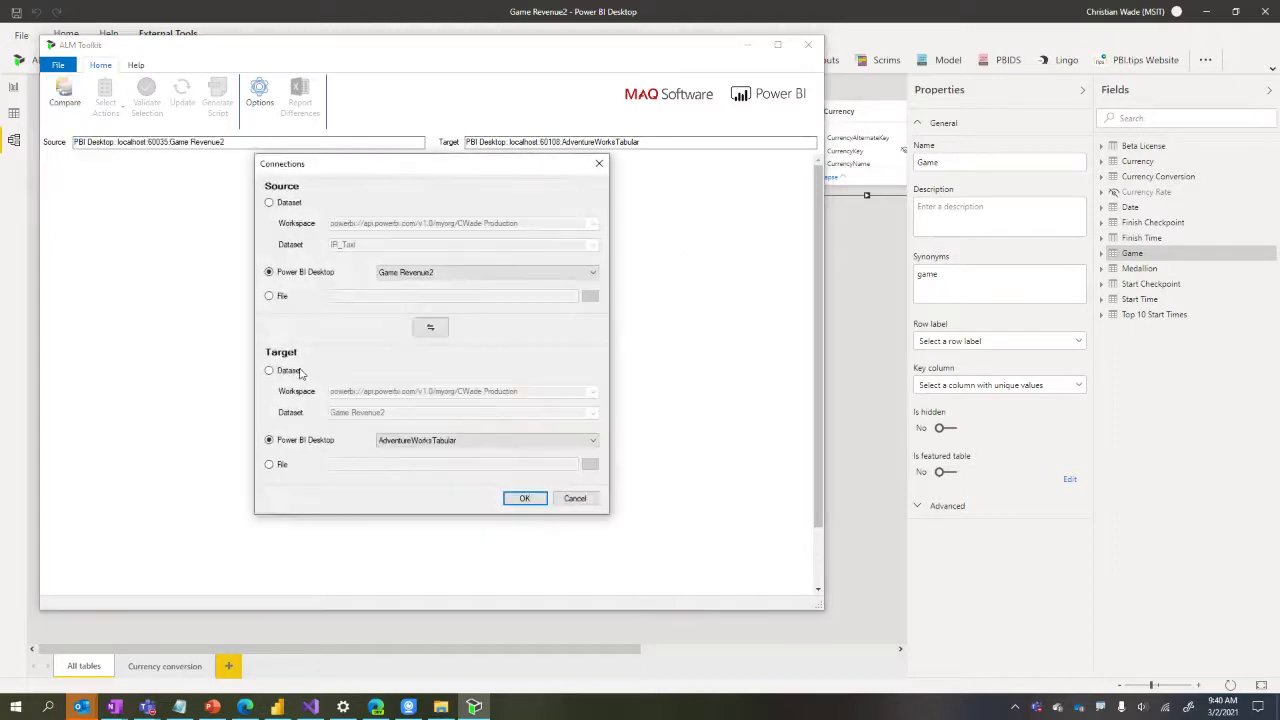
left_click(475, 441)
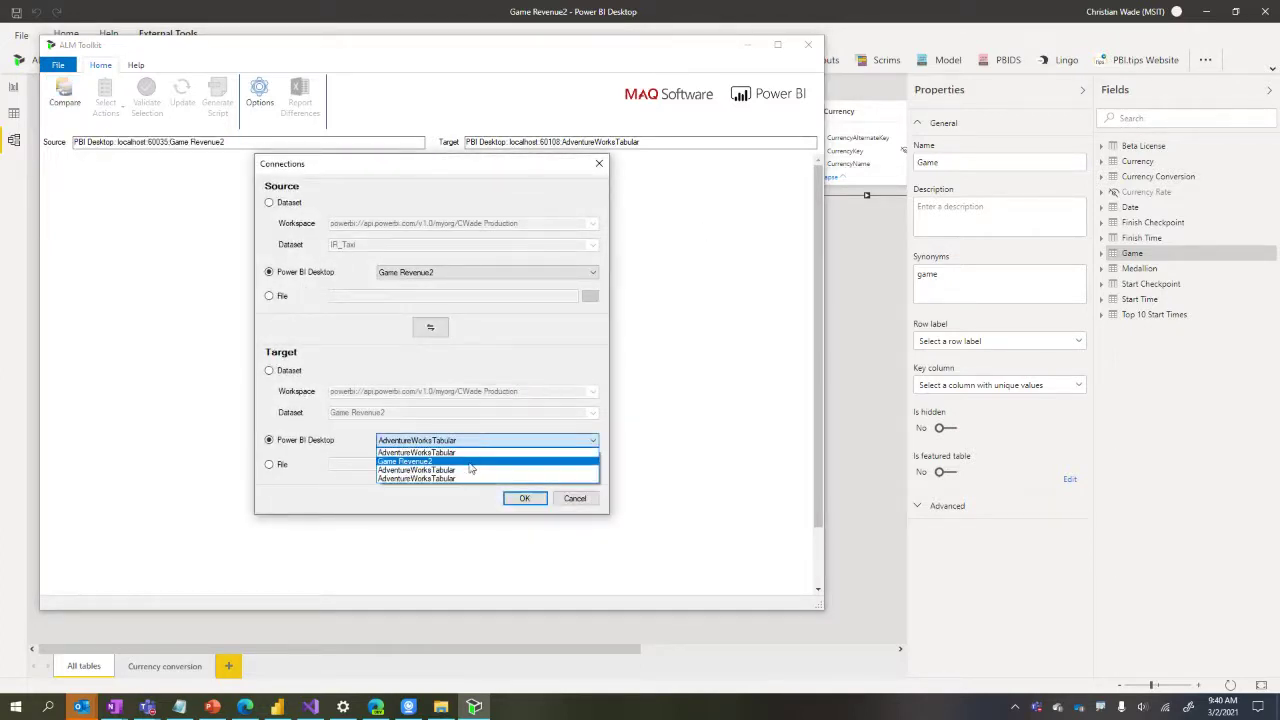
left_click(472, 461)
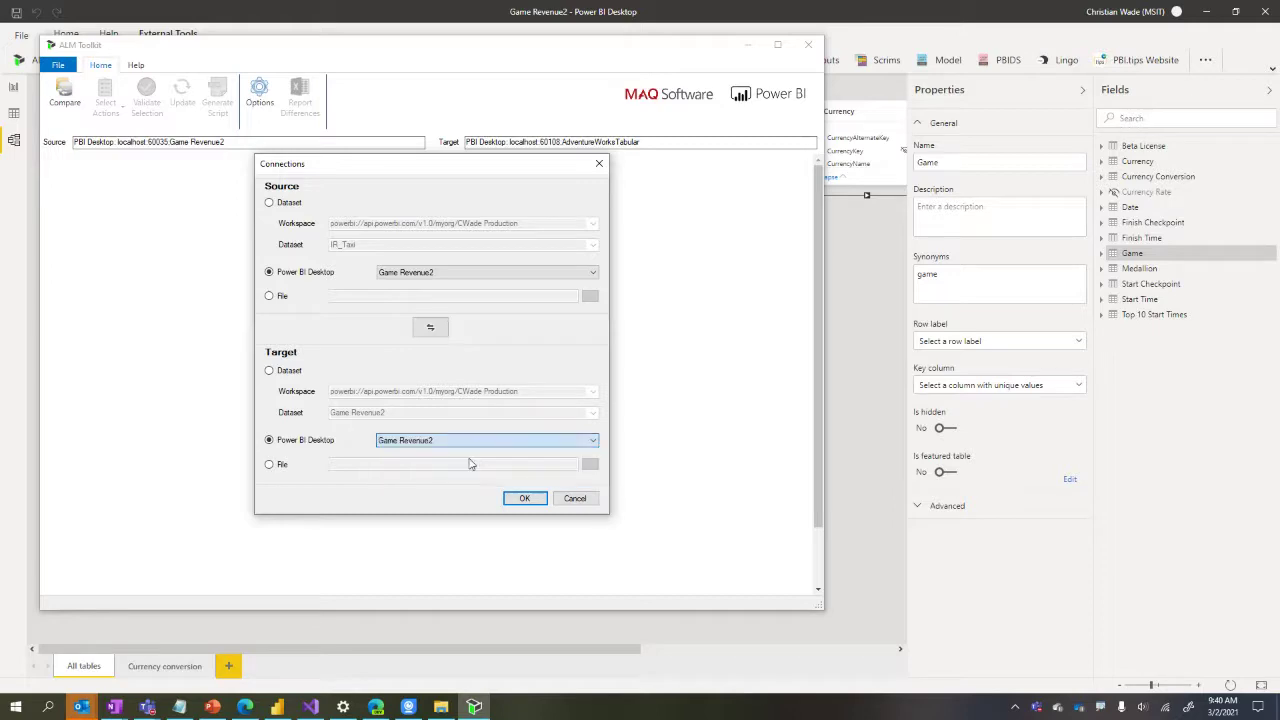
left_click(524, 498)
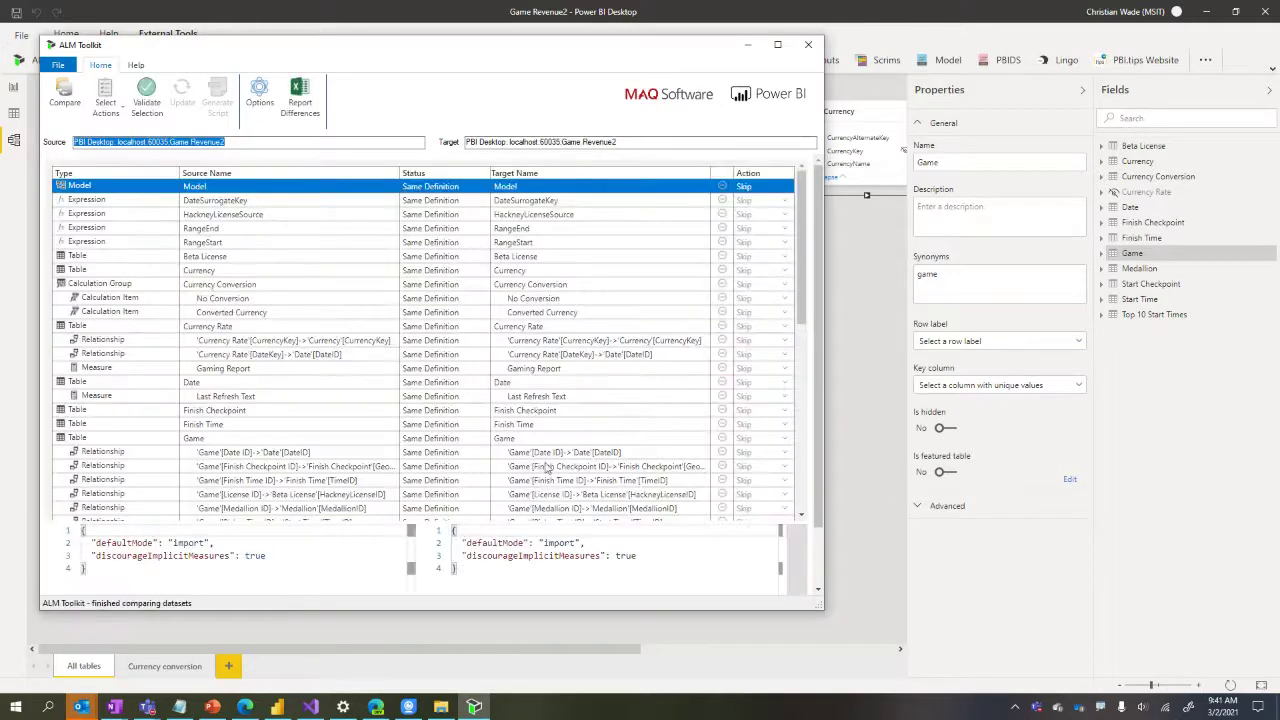
scroll(547, 392, "down", 10)
scroll(547, 392, "up", 7)
scroll(352, 360, "down", 15)
scroll(352, 360, "up", 15)
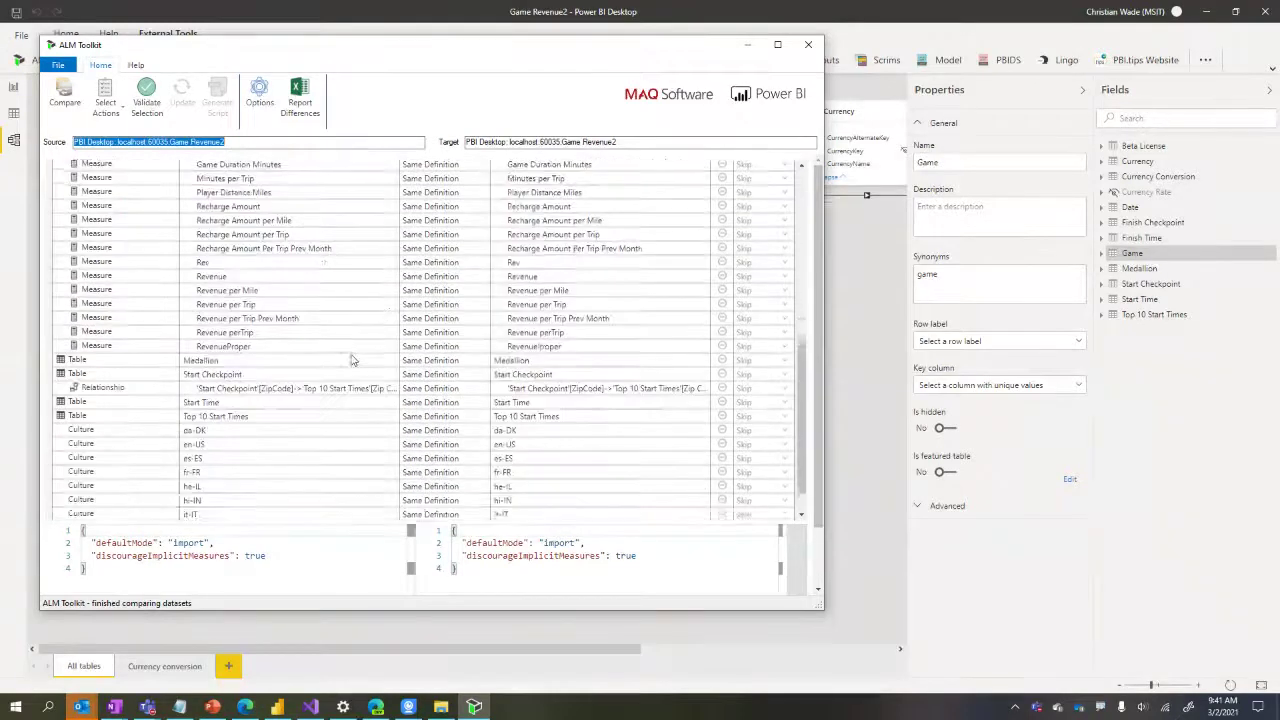
Examine the Currency table's source and target definitions in an enlarged code view, down to the partition's source expression
left_click(262, 272)
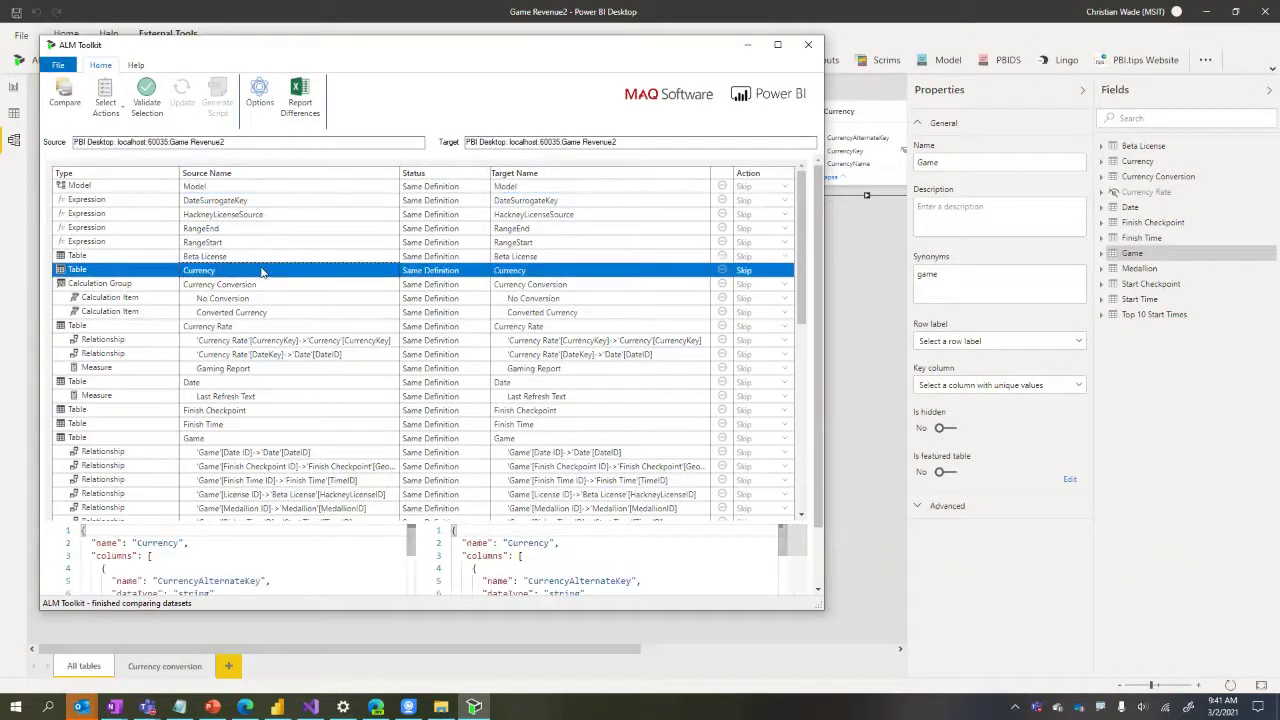
left_click_drag(400, 520, 400, 346)
left_click_drag(414, 395, 414, 547)
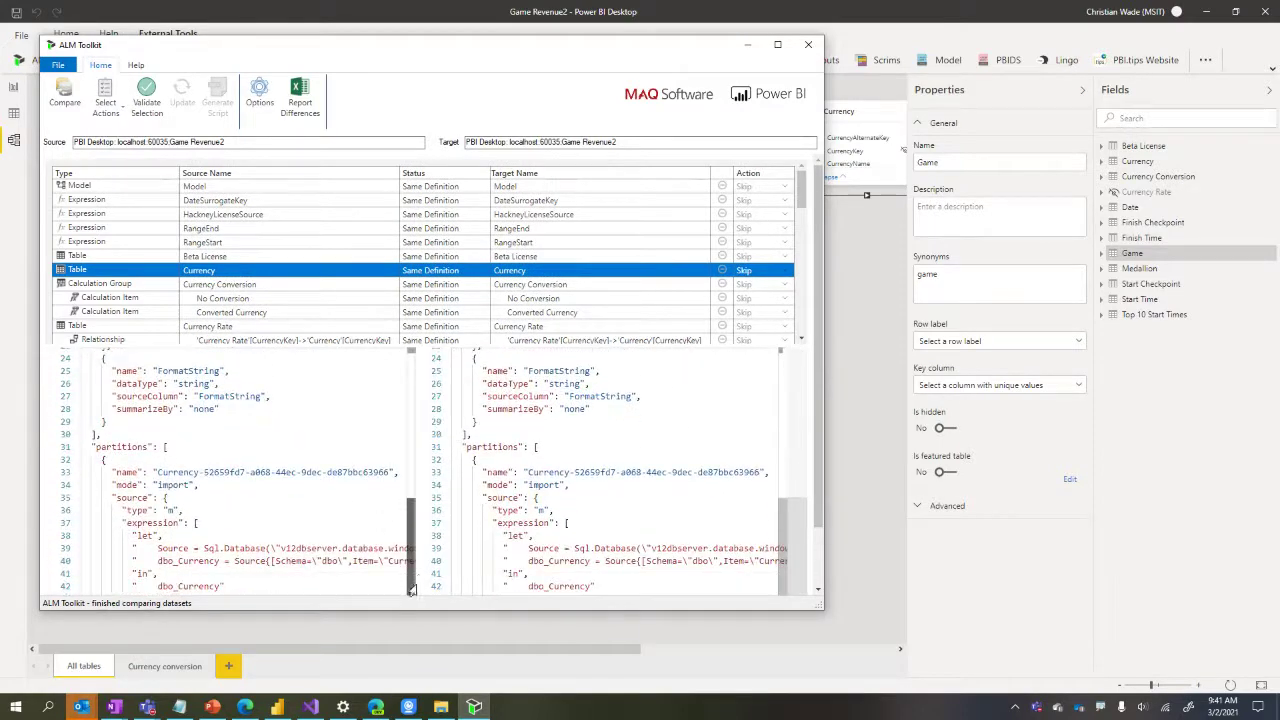
left_click(777, 44)
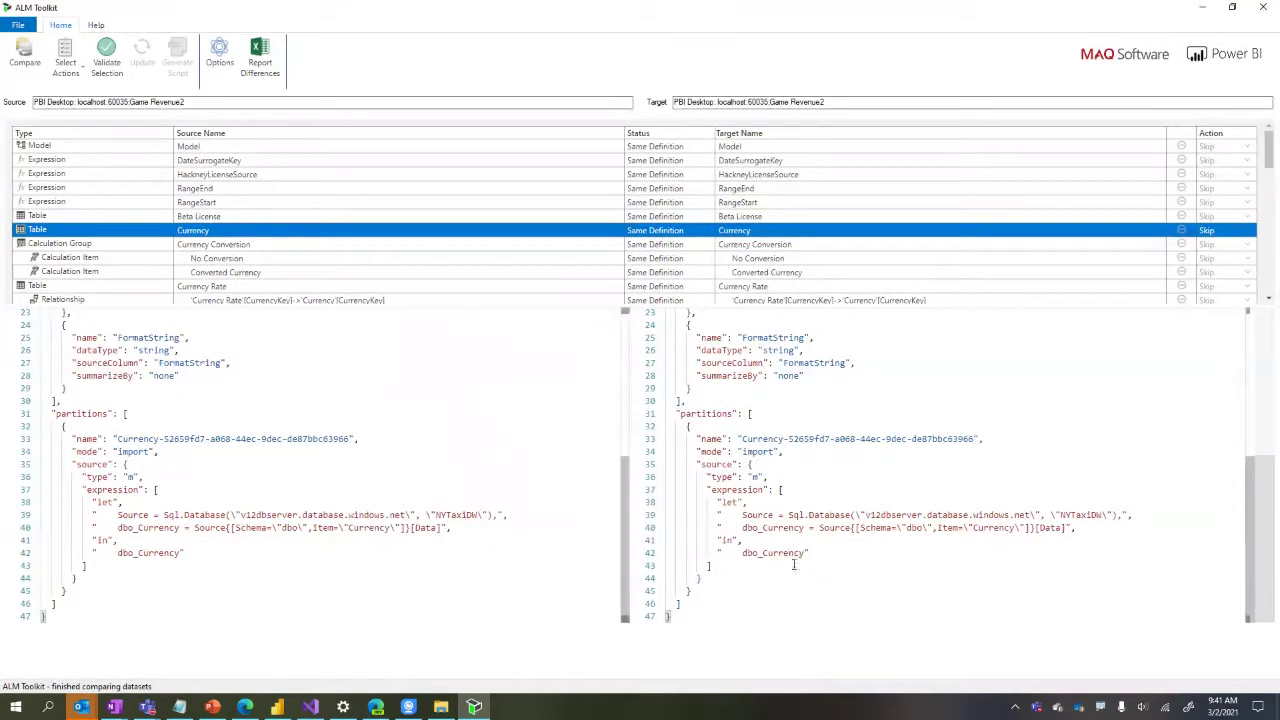
left_click(758, 594)
left_click_drag(758, 594, 677, 489)
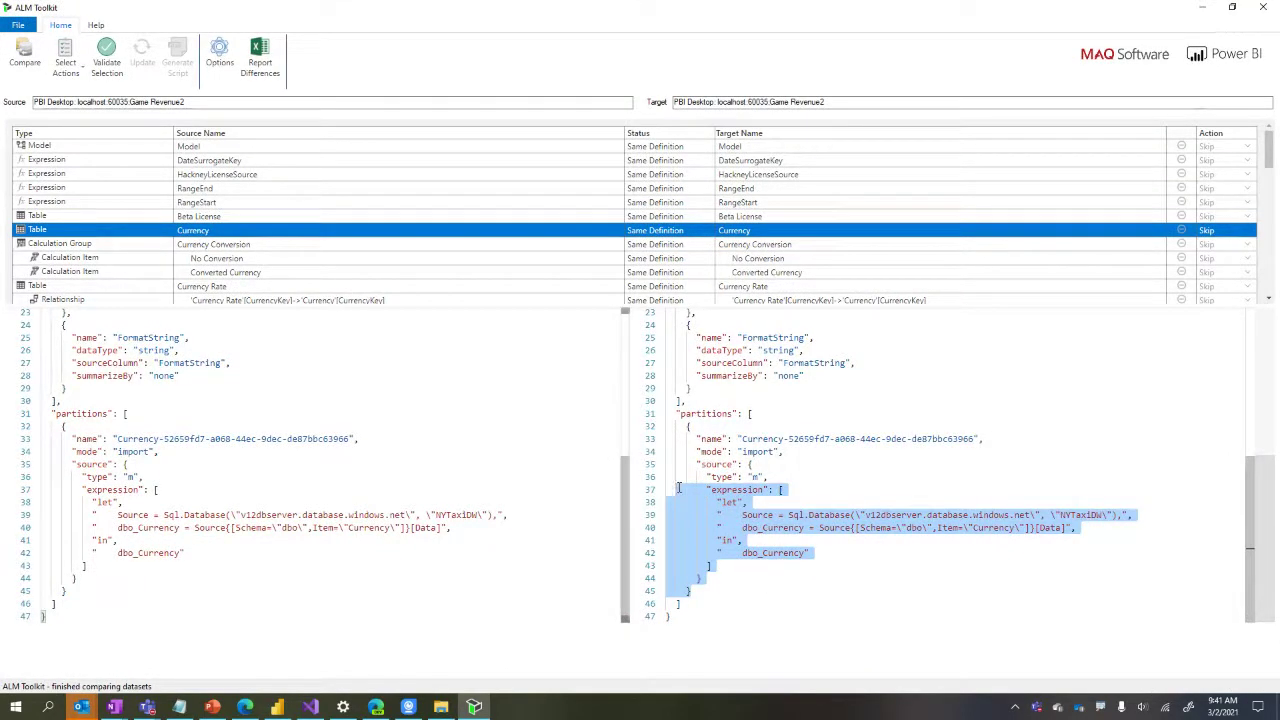
left_click(789, 605)
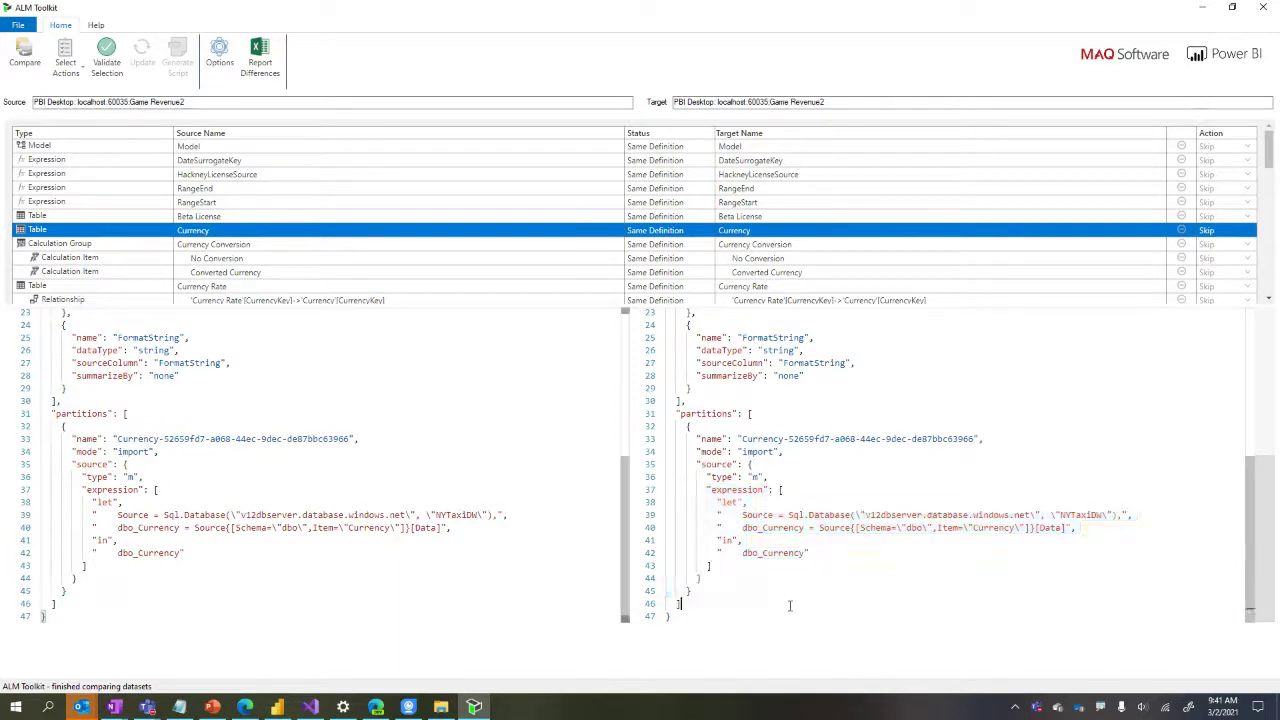